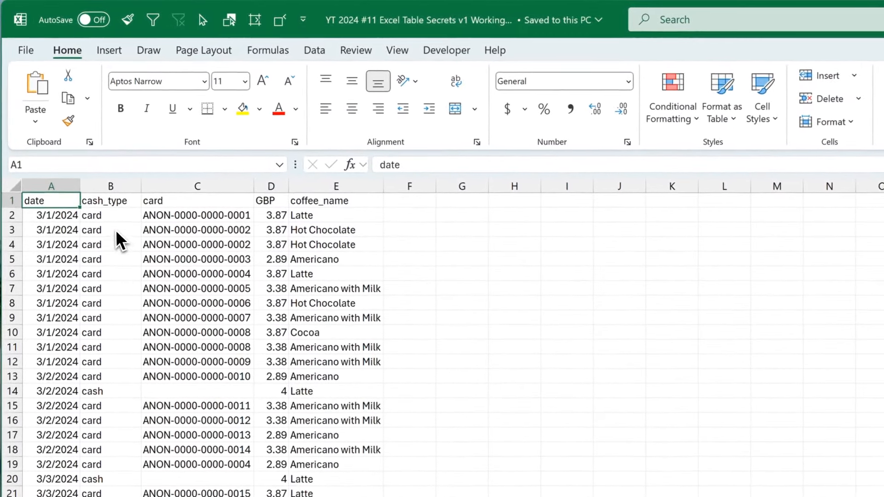
Convert the sales data range A1:E1750 into a table with headers.
click(116, 233)
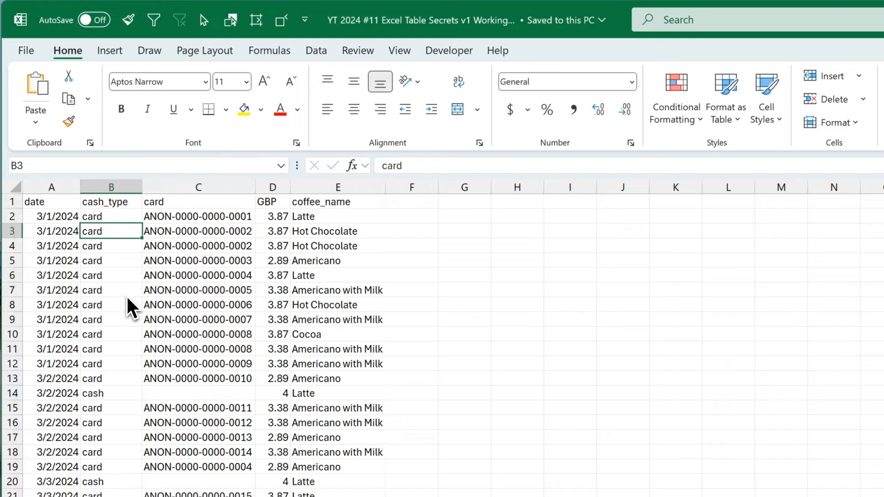
click(121, 54)
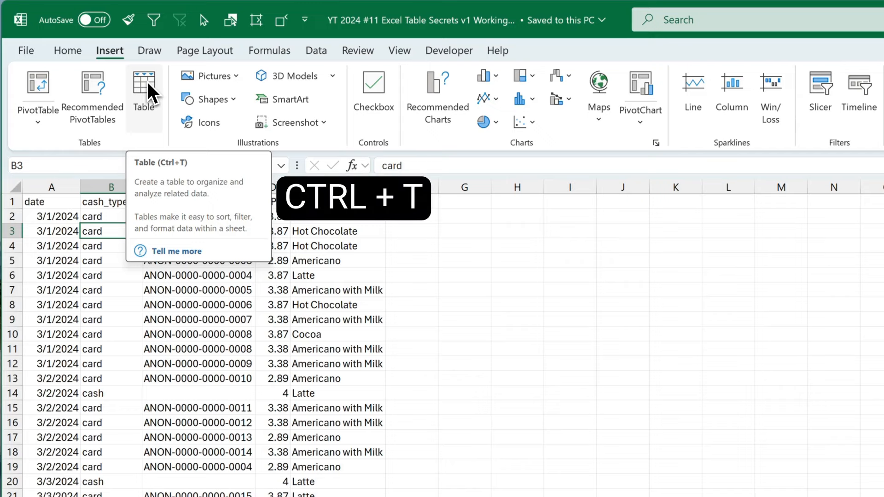
key(ctrl+t)
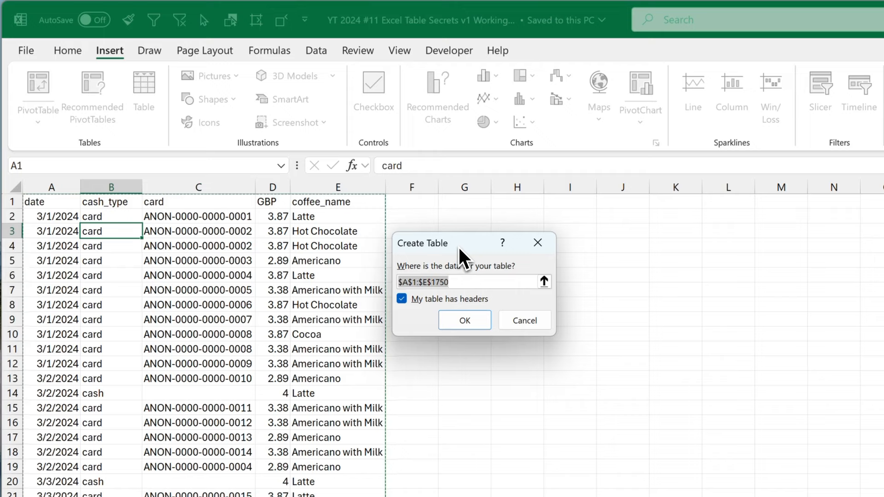
click(468, 280)
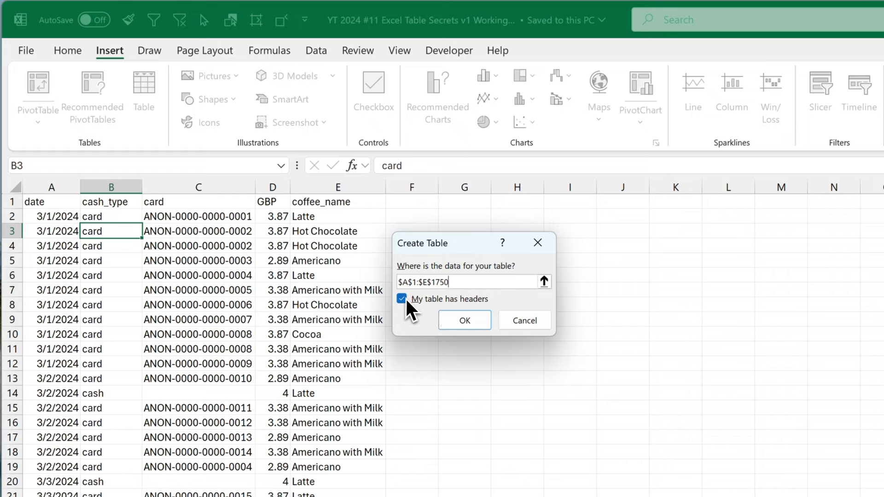
click(478, 322)
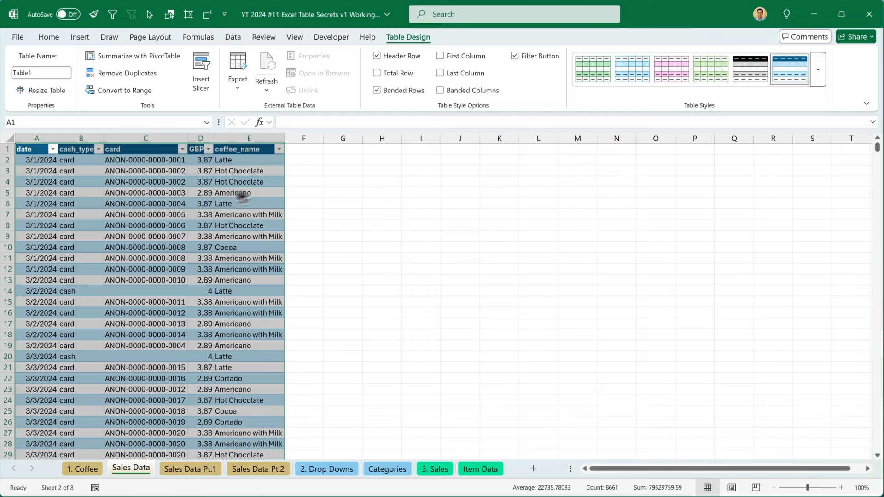
Look over the available table styles and name the sales table Tbl_SalesData.
click(819, 72)
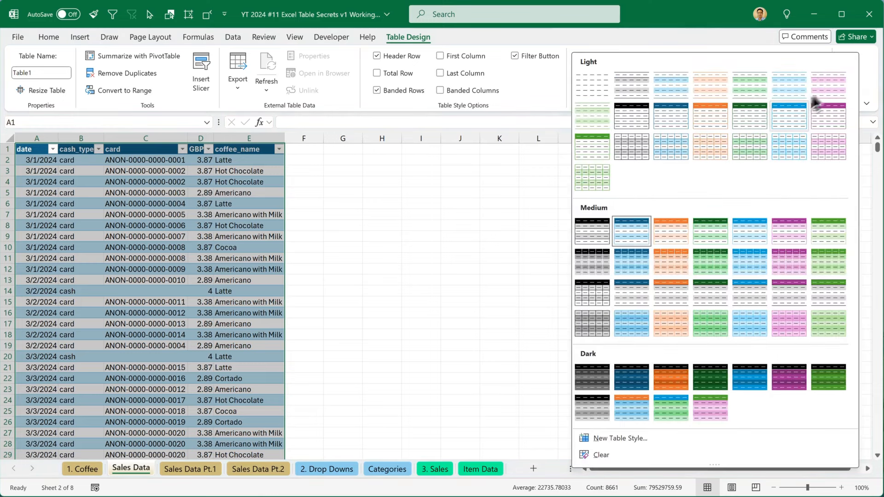
key(Escape)
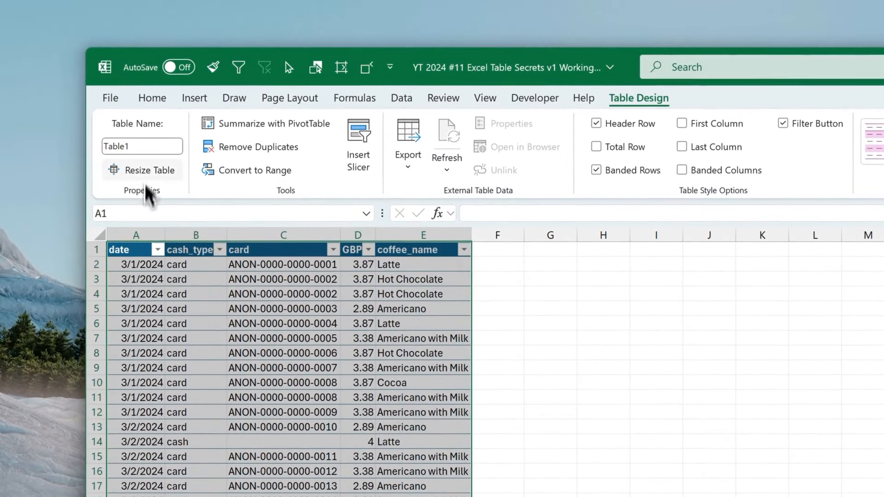
click(141, 149)
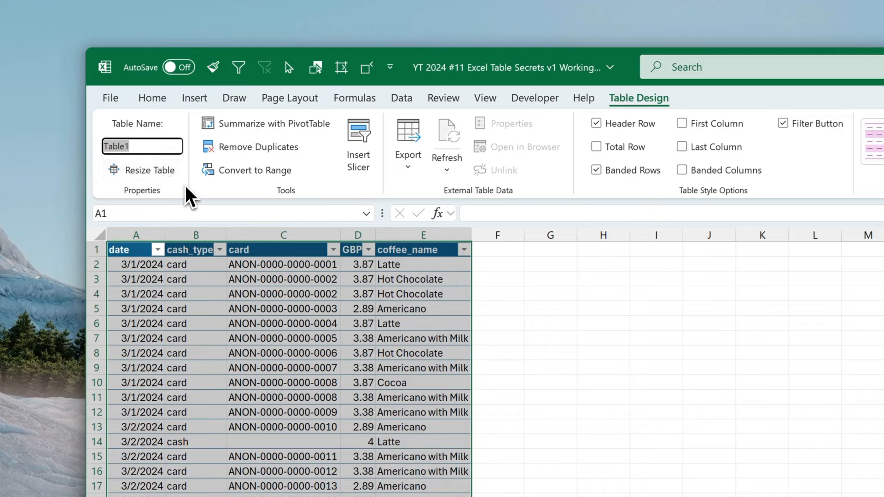
text(Tb)
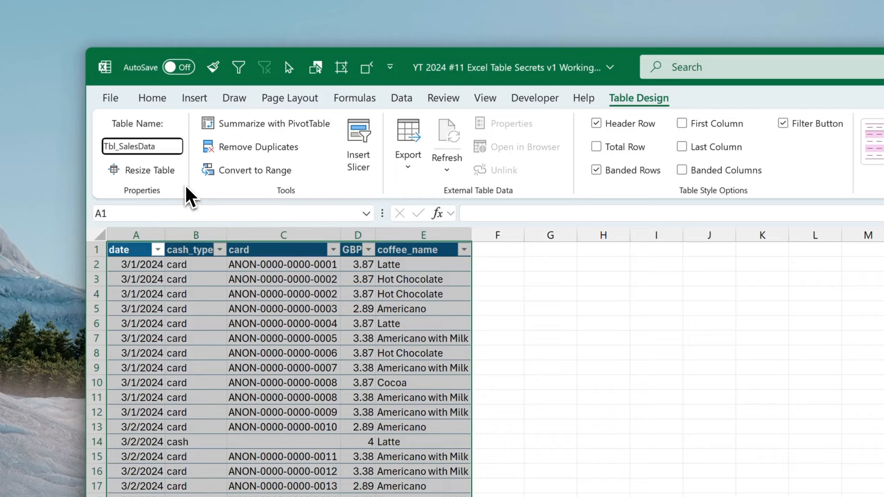
key(Return)
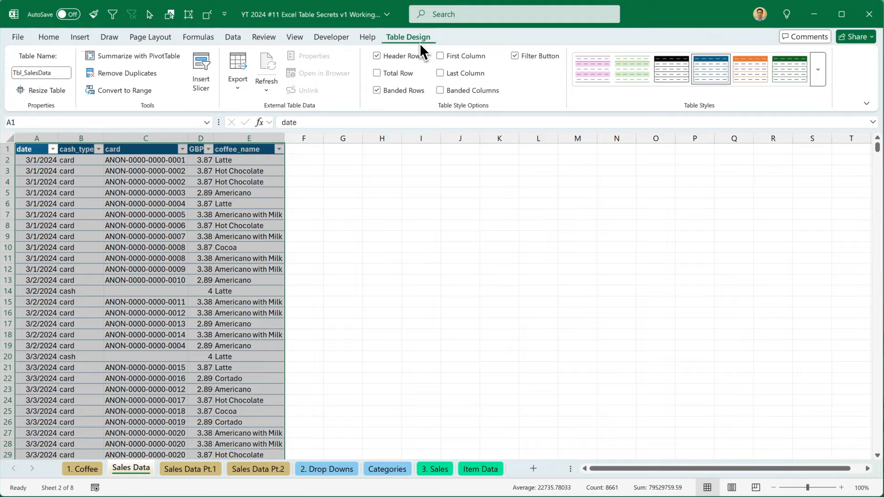
Add the Change Table Name command from the Table Design commands to the Quick Access Toolbar.
click(47, 40)
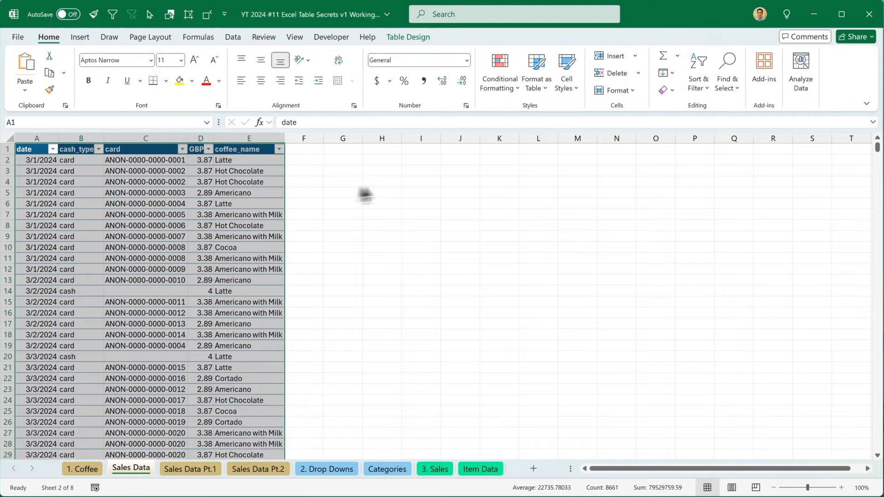
click(375, 181)
click(165, 204)
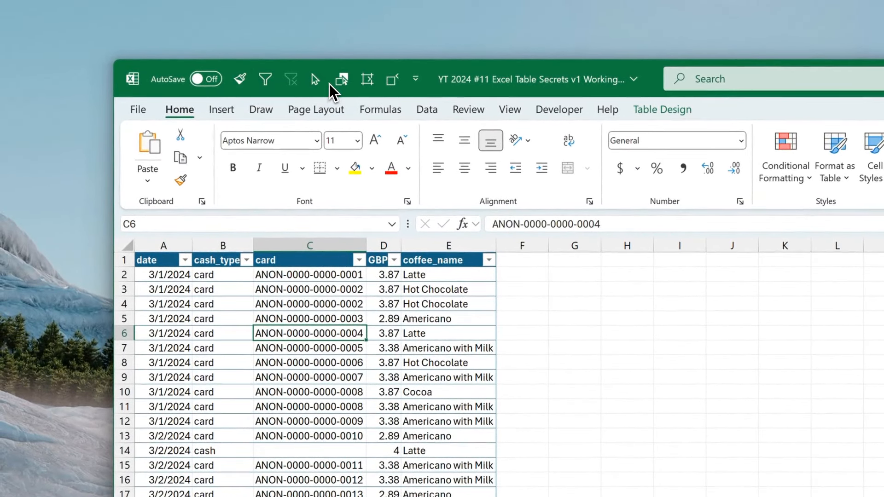
right_click(330, 84)
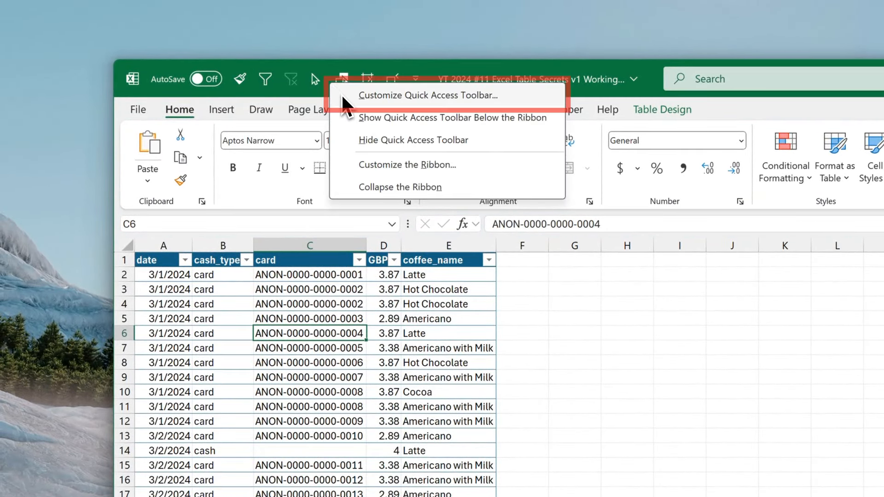
click(341, 94)
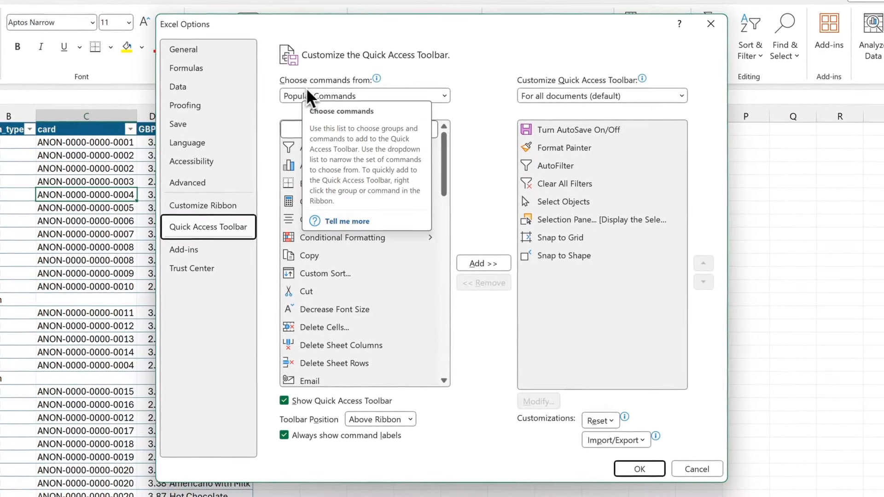
click(444, 96)
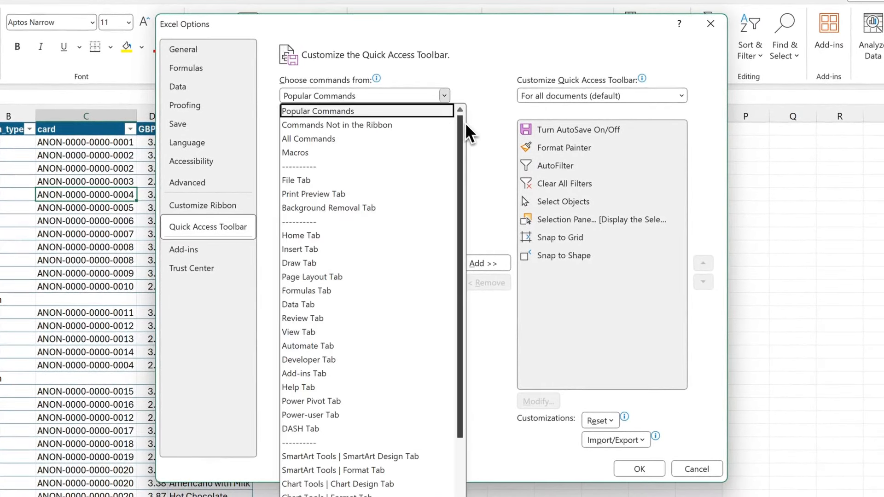
drag(462, 128, 463, 278)
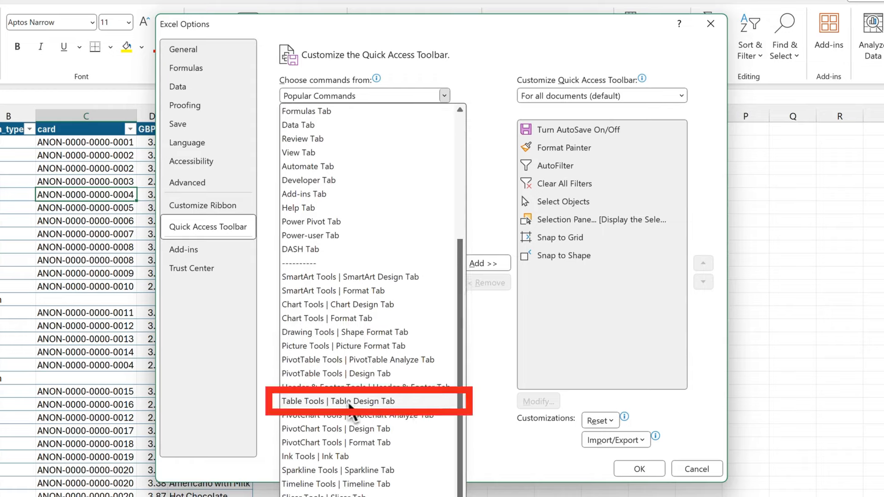
click(373, 403)
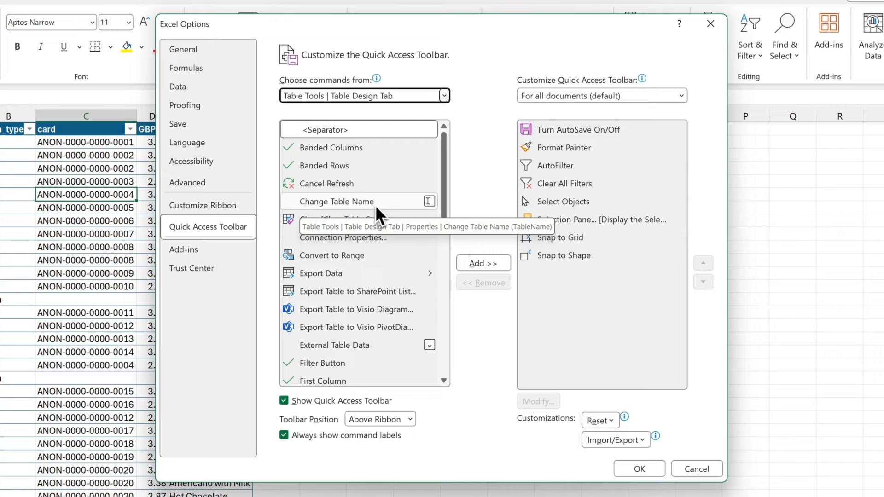
click(404, 203)
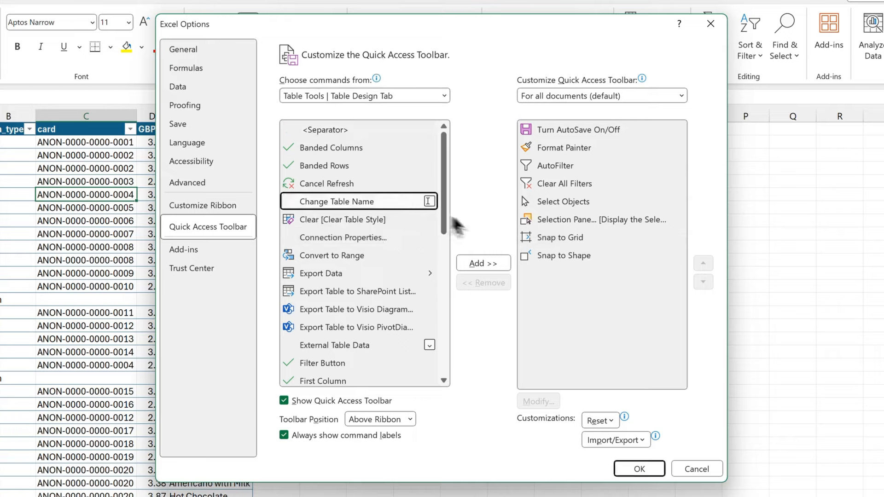
click(496, 263)
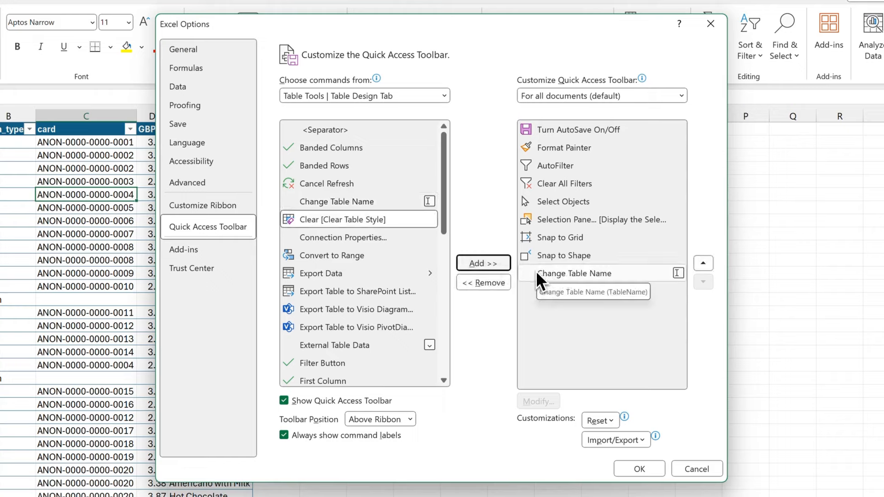
Place Change Table Name directly after Turn AutoSave On/Off, apply the toolbar customization, and check it outside and inside the table.
click(702, 264)
click(701, 266)
click(700, 265)
click(701, 266)
click(701, 265)
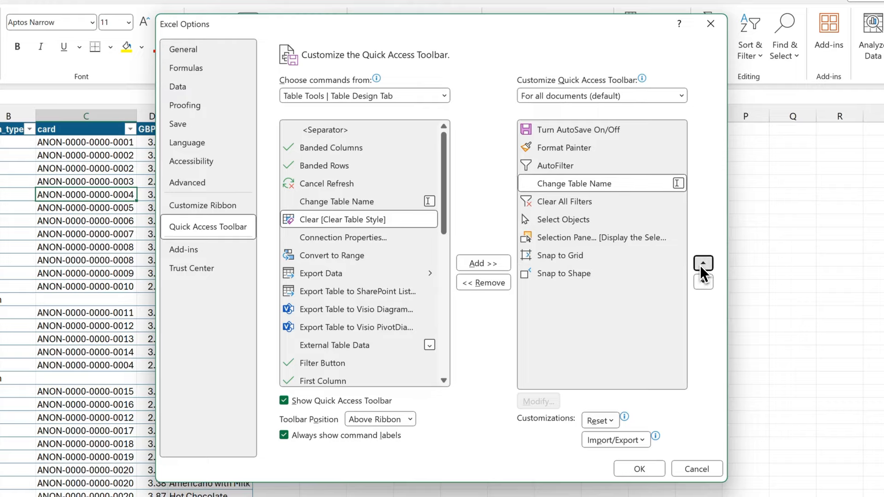
click(701, 266)
click(700, 266)
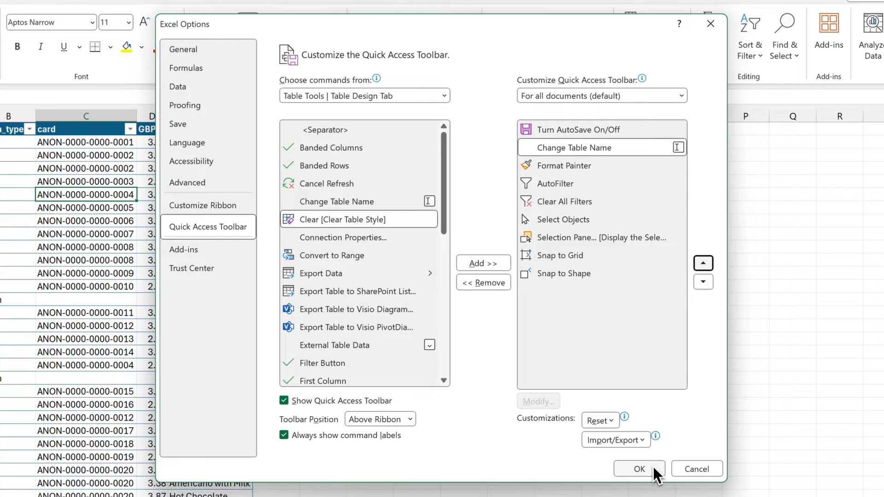
click(639, 469)
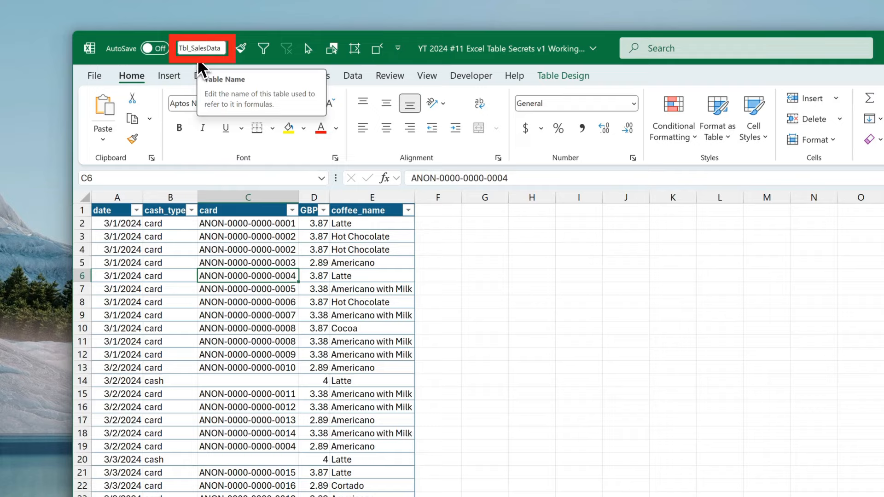
click(526, 251)
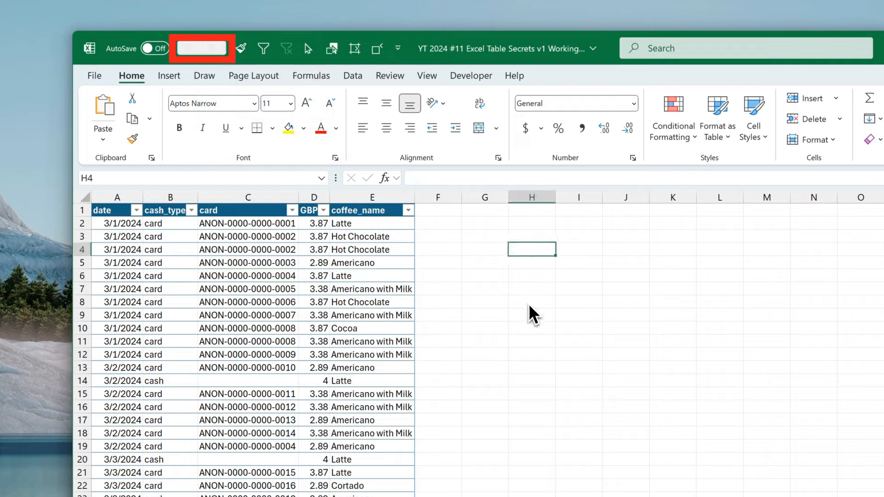
click(226, 251)
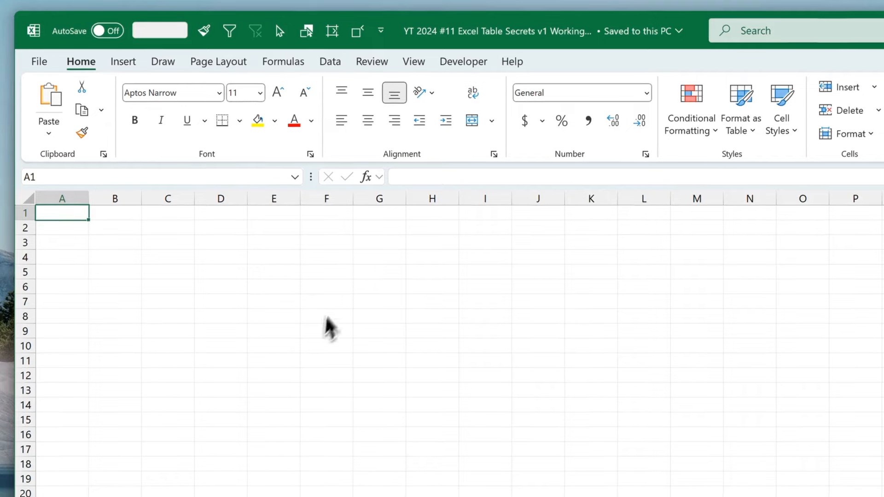
Fill all cells of the empty 1. Coffee sheet with white.
click(27, 201)
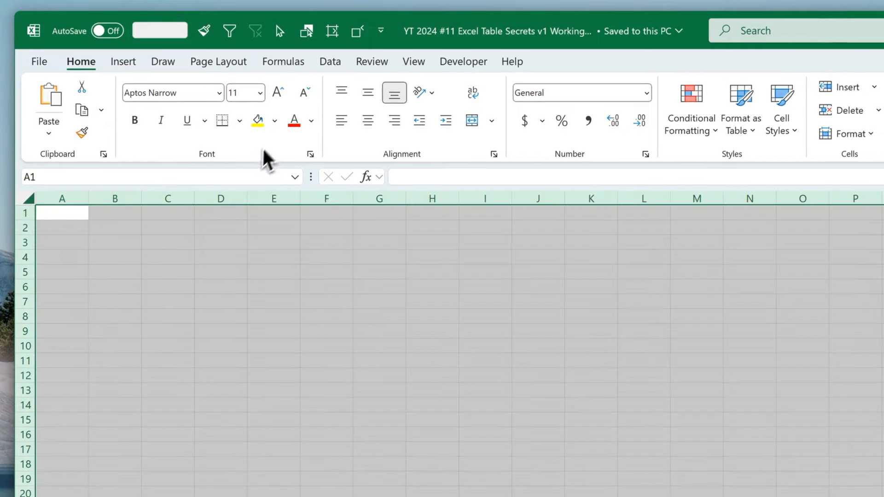
click(278, 128)
click(253, 197)
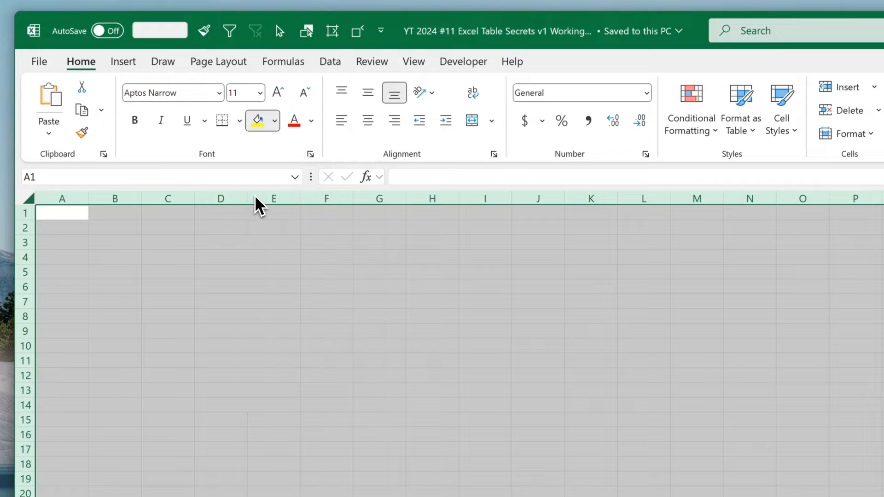
click(83, 214)
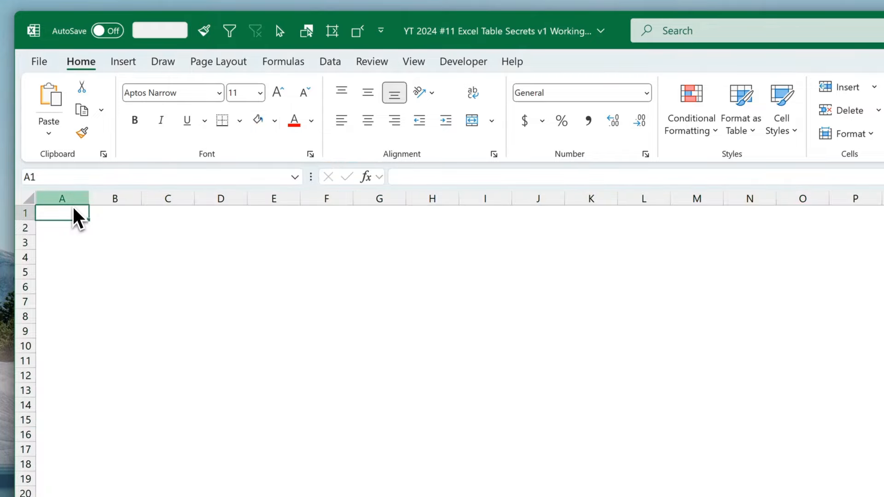
Reduce the width of column A to a narrow margin column.
right_click(73, 201)
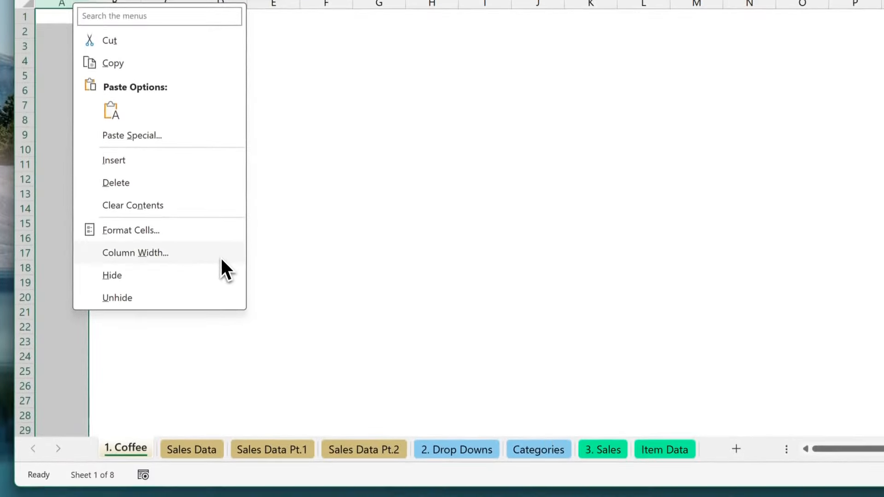
click(221, 260)
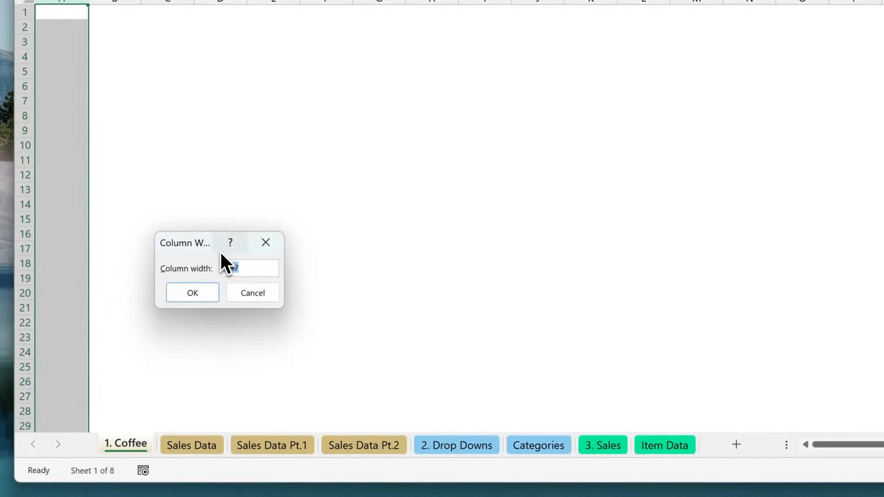
click(210, 295)
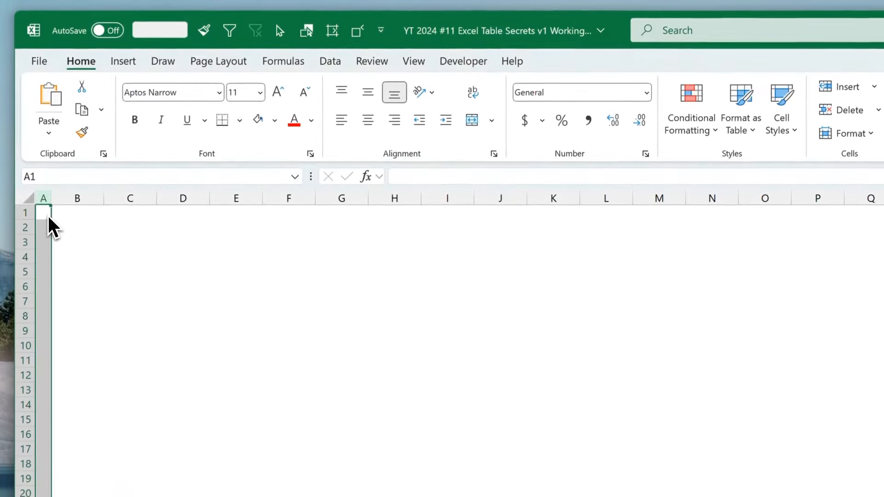
Fill cell A1 with blue.
click(45, 178)
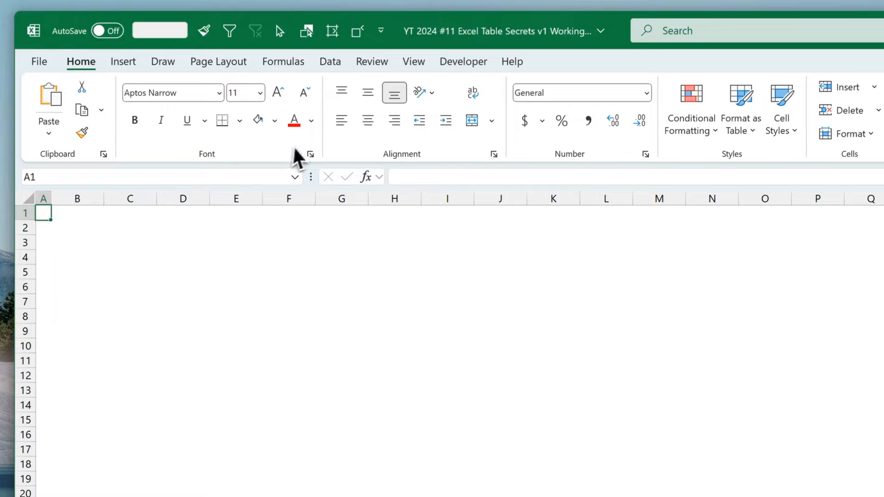
click(275, 122)
click(347, 197)
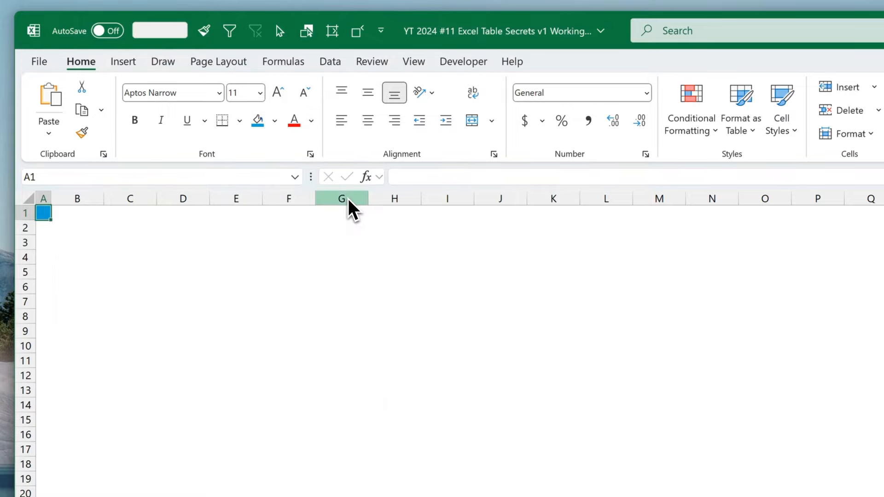
Enter the title "Coffee Vending Machine Sales" in cell B1.
click(88, 214)
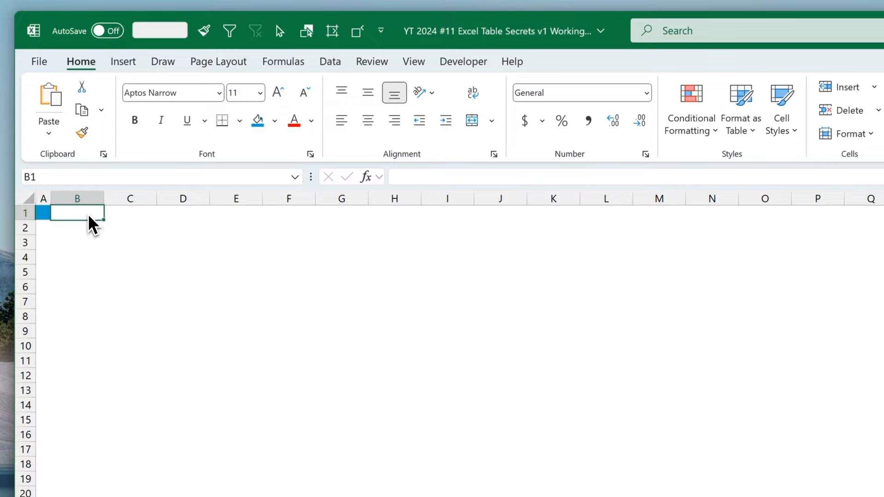
text(Coffee Vending)
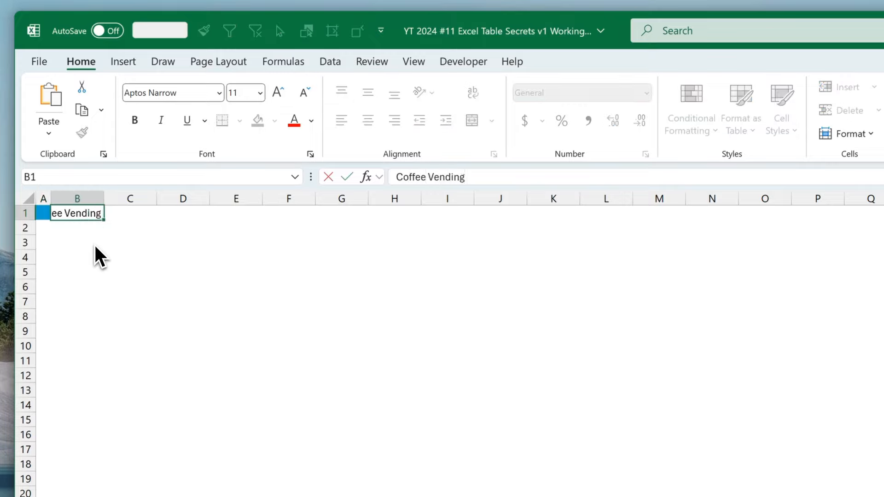
text( Machine Sales)
key(Return)
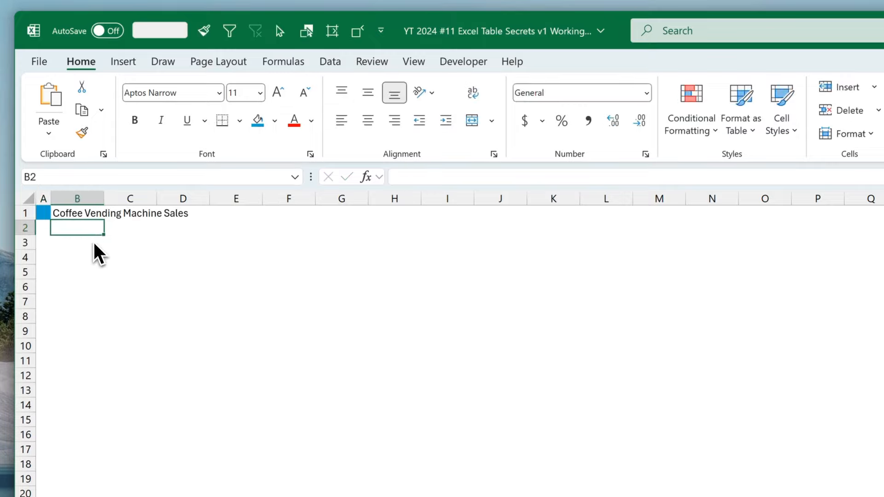
Make the title in cell B1 bold and set its font size to 18.
click(84, 213)
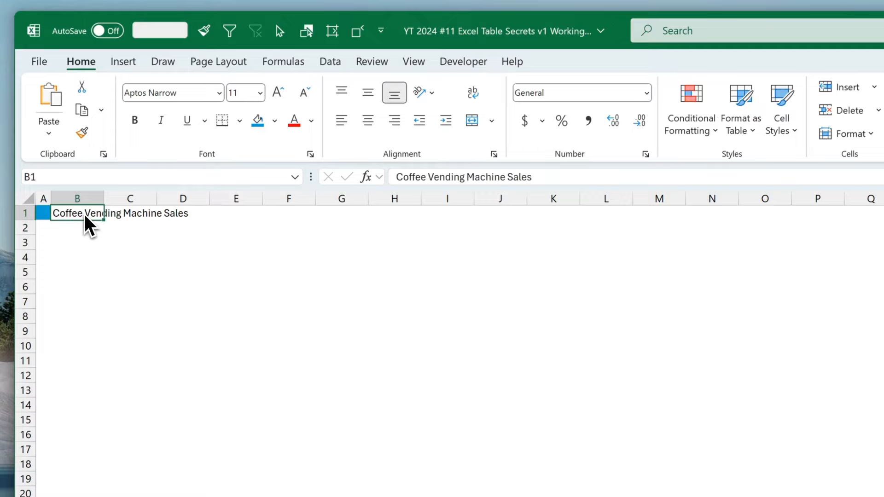
click(134, 125)
click(260, 94)
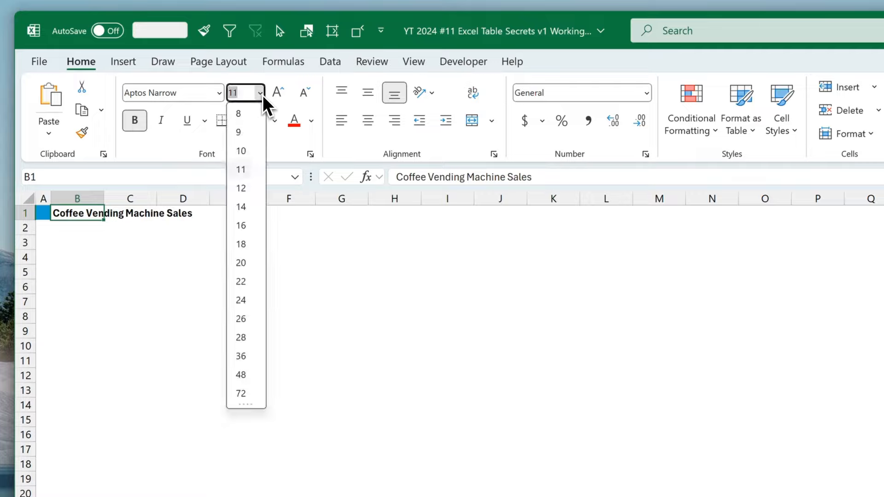
click(252, 243)
key(Left)
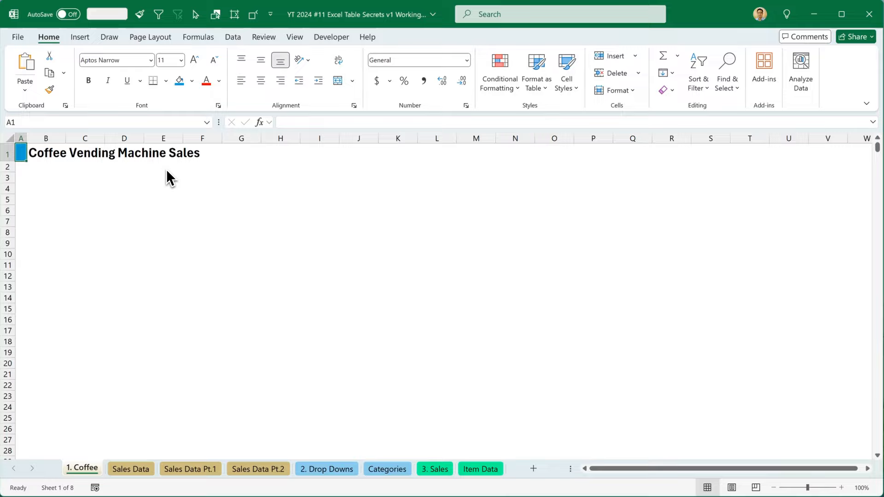
Insert the picture Coffee Cup.webp from this device, placed over the cells of the 1. Coffee sheet.
click(86, 40)
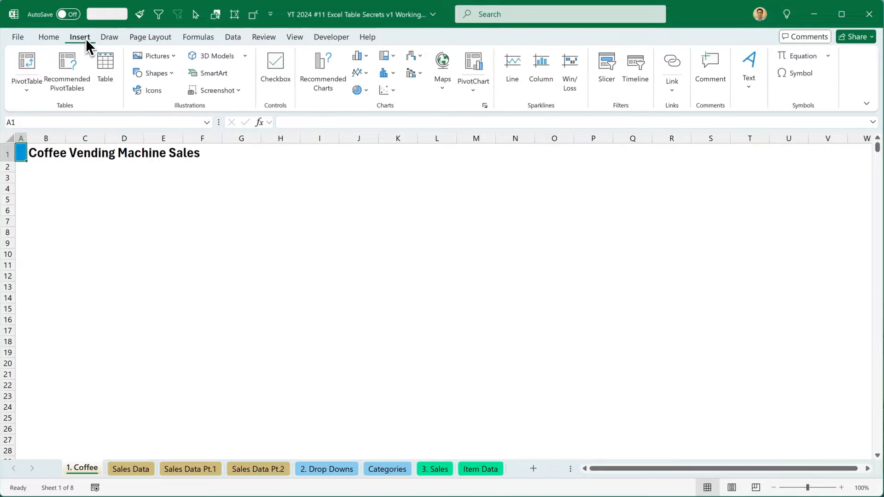
click(156, 55)
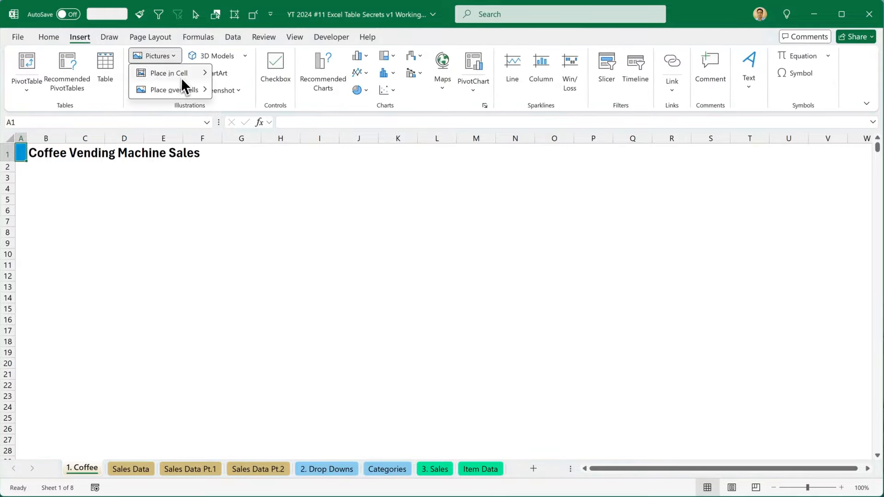
mouse_move(195, 90)
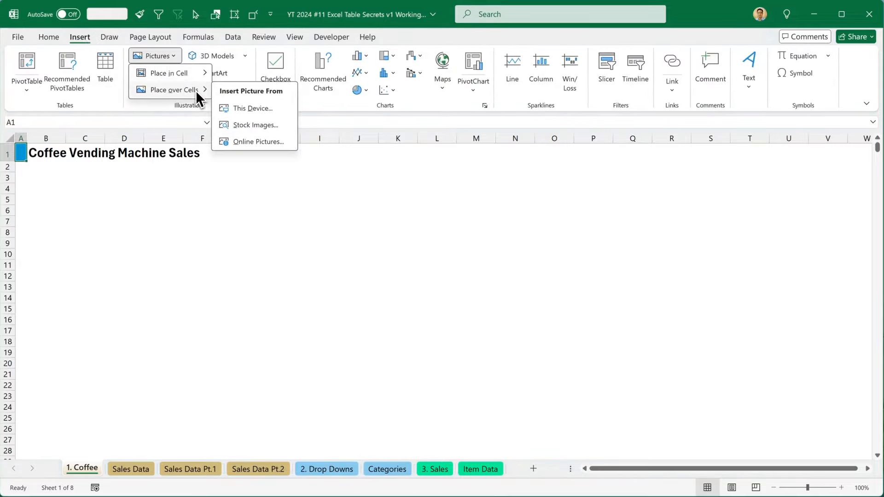
click(280, 109)
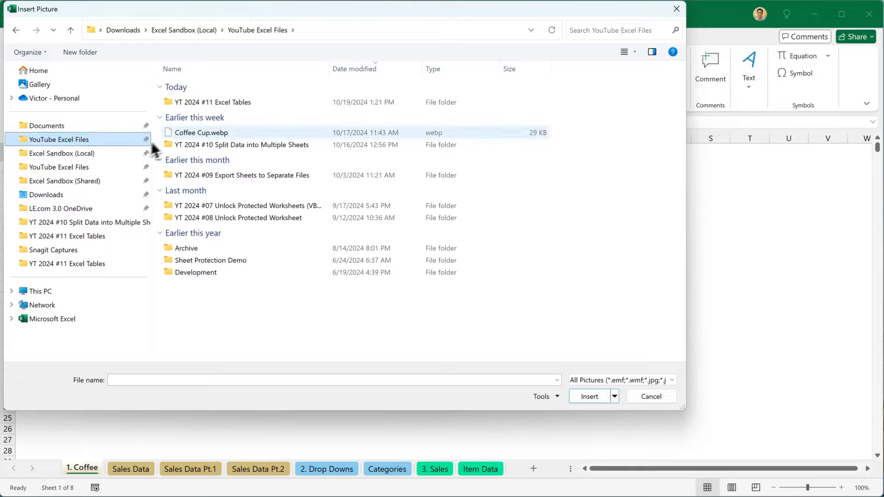
click(228, 133)
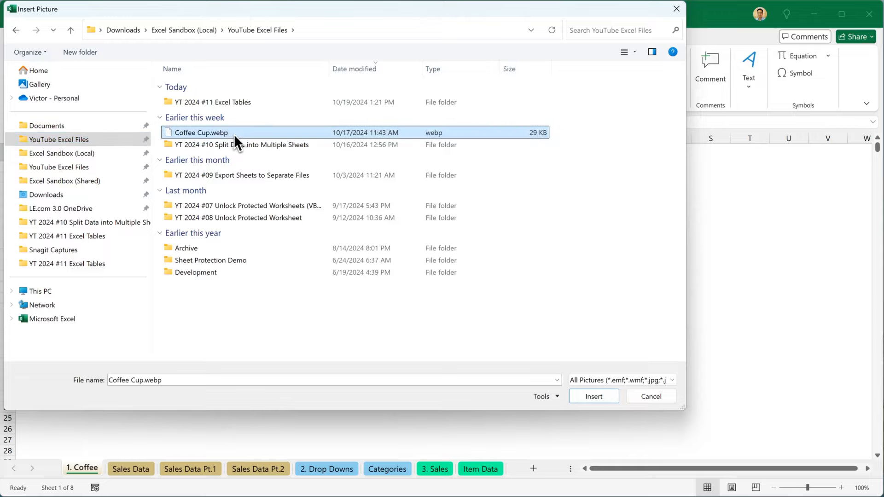
click(604, 402)
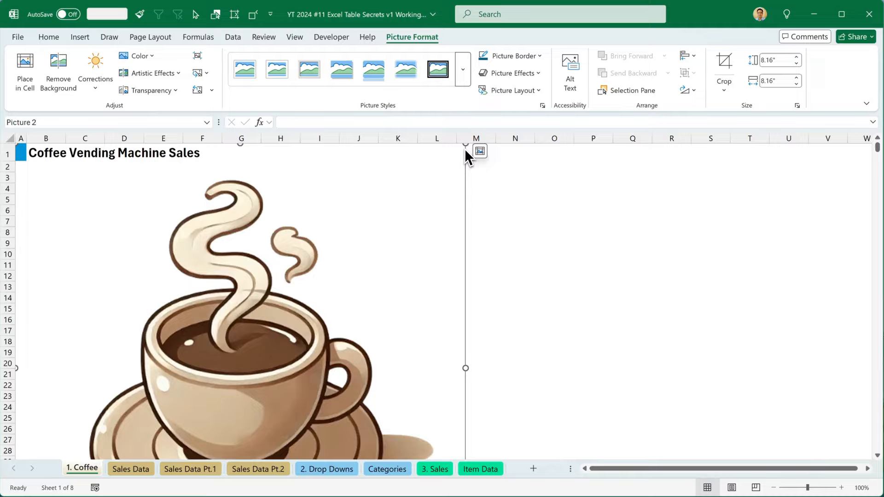
Shrink the coffee cup picture and position it under the title, covering about rows 2 to 9 of columns B and C.
drag(466, 145, 212, 397)
drag(116, 443, 112, 199)
drag(212, 347, 116, 255)
click(166, 223)
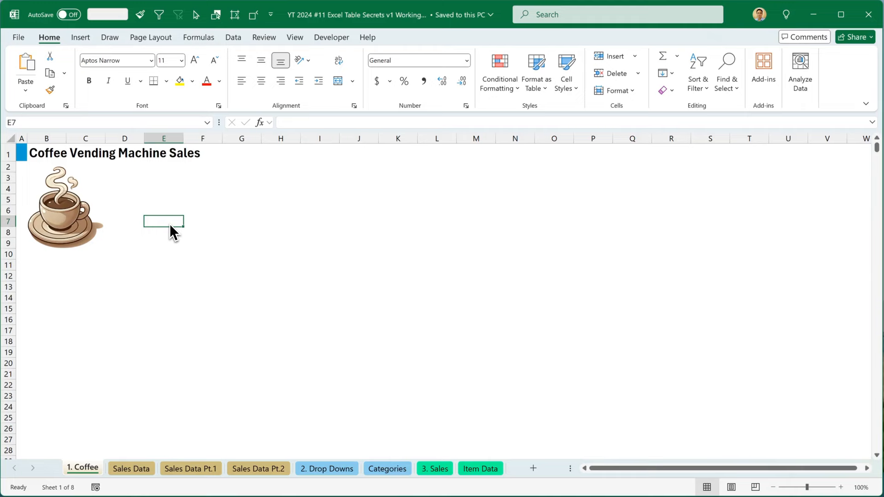
Create a PivotChart and PivotTable from Tbl_SalesData, placed on the existing 1. Coffee worksheet at cell B13.
click(146, 468)
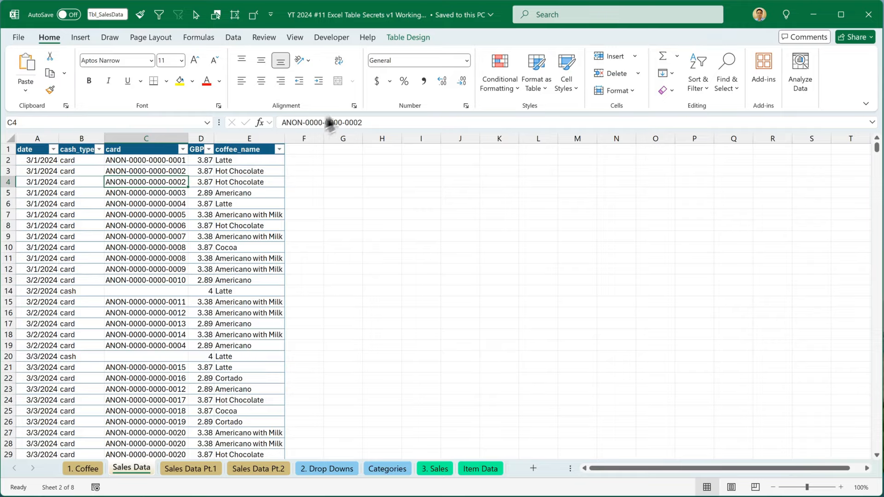
click(81, 38)
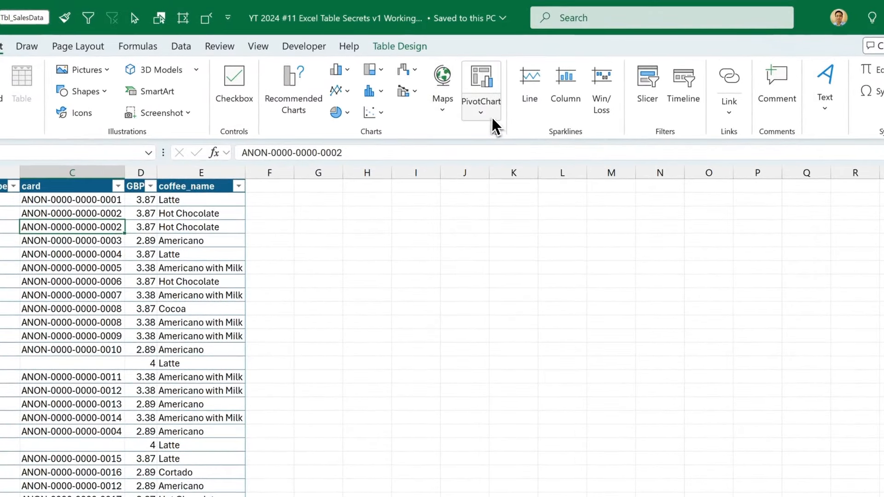
click(492, 123)
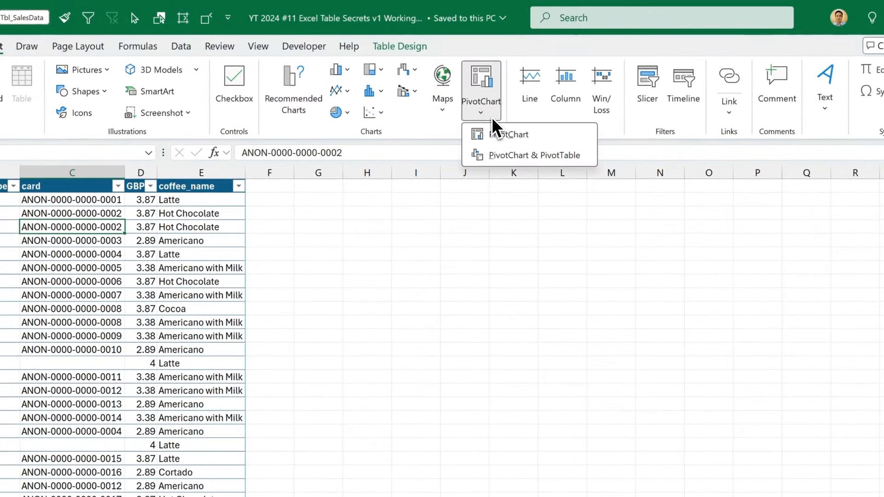
click(524, 159)
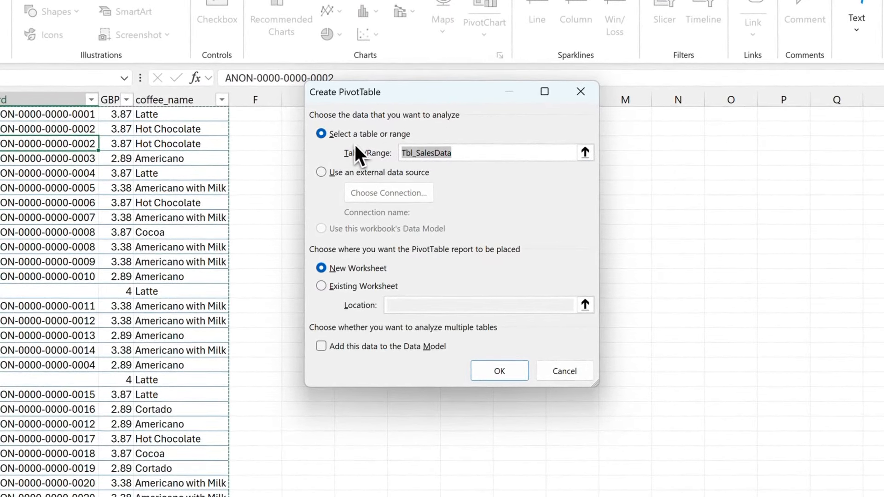
click(459, 153)
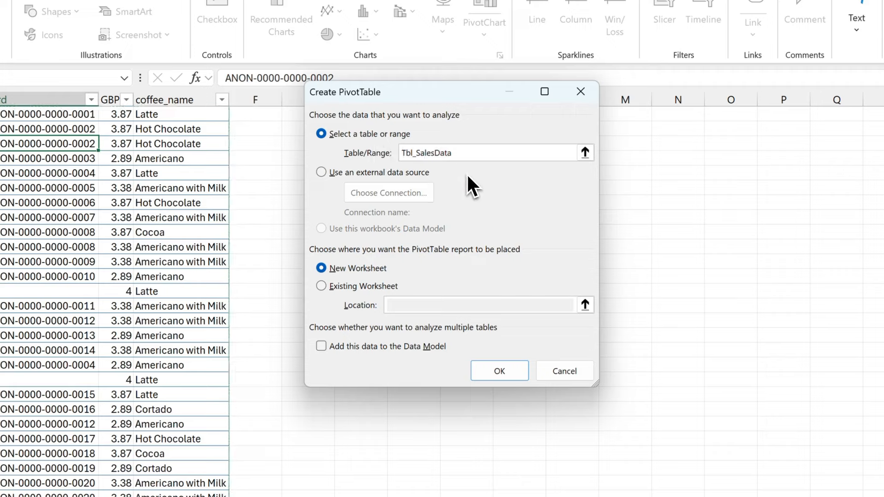
click(369, 286)
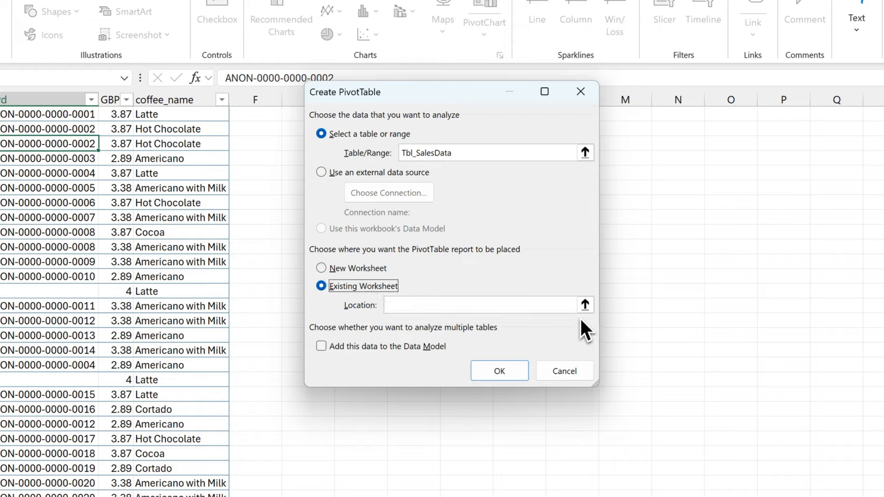
click(585, 305)
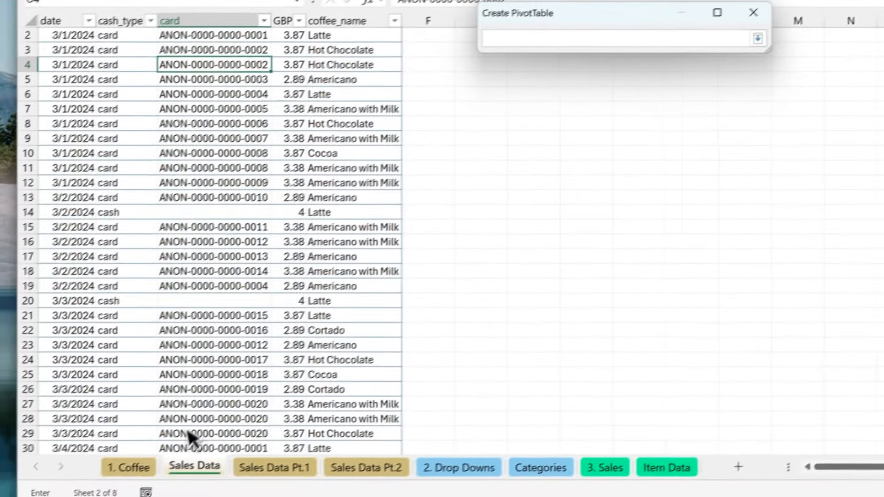
click(128, 466)
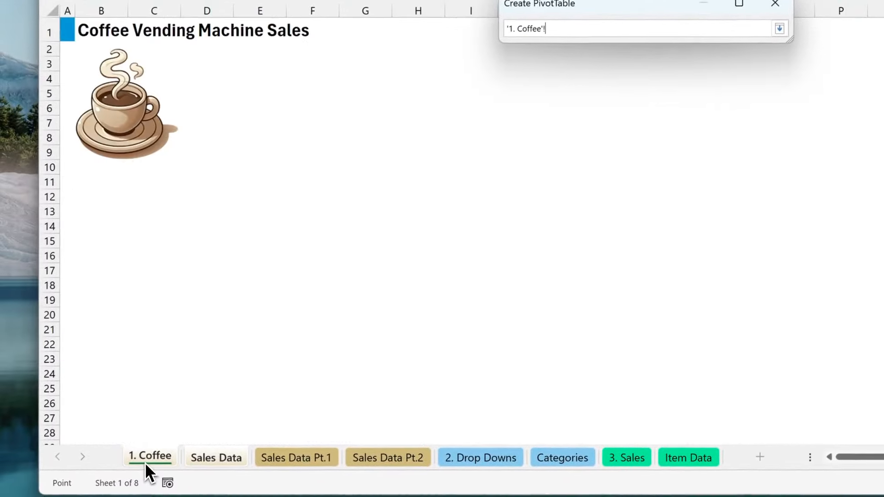
click(98, 212)
click(783, 26)
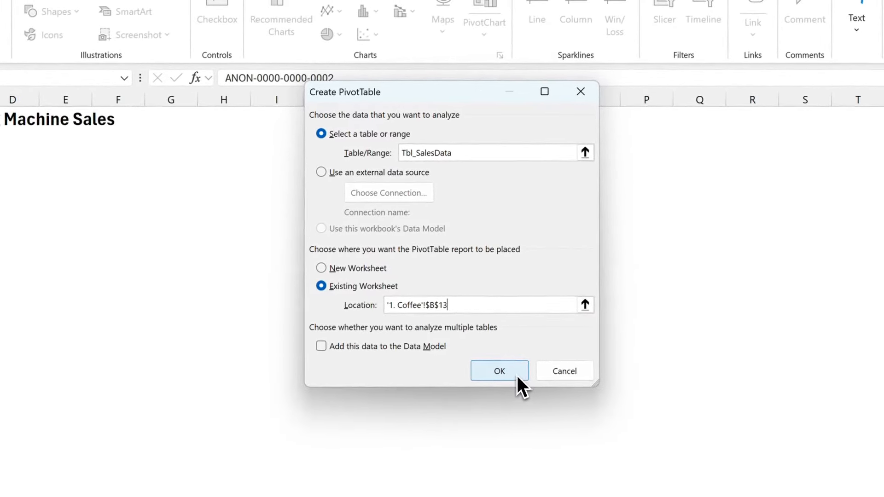
click(517, 375)
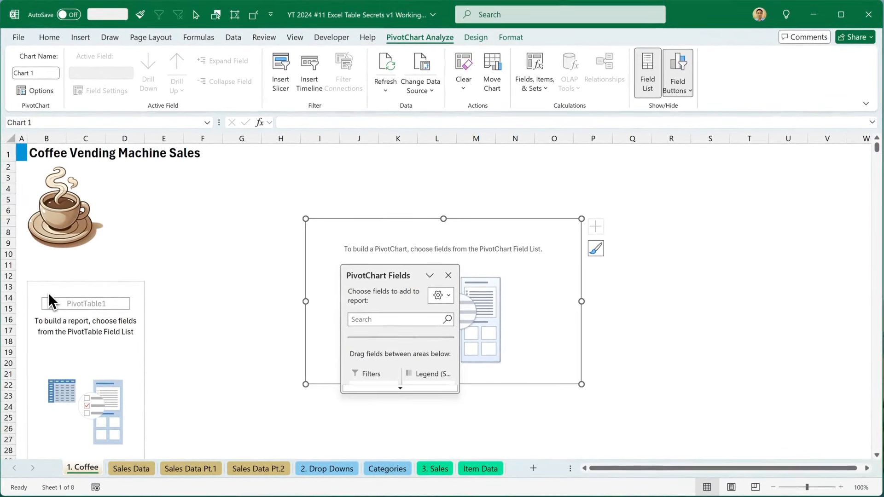
Select the empty PivotTable, then move its floating field list higher and enlarge it to show all fields and areas.
click(74, 319)
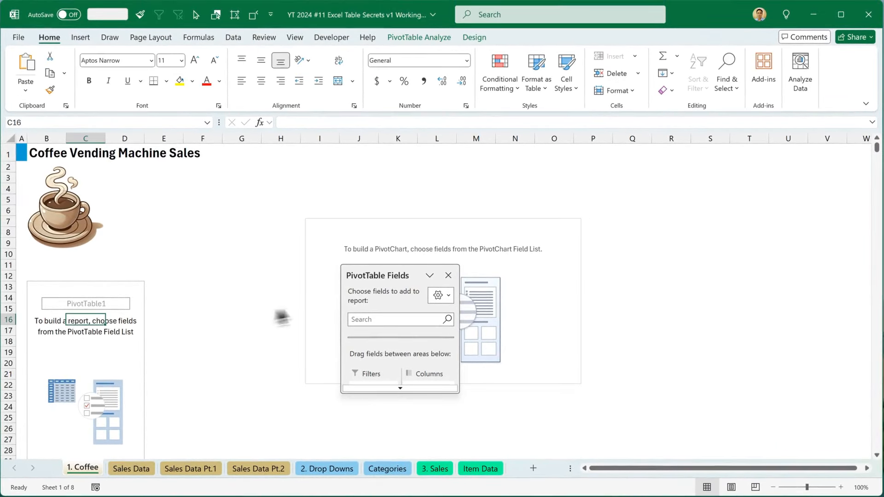
drag(396, 283, 295, 122)
drag(355, 230, 471, 440)
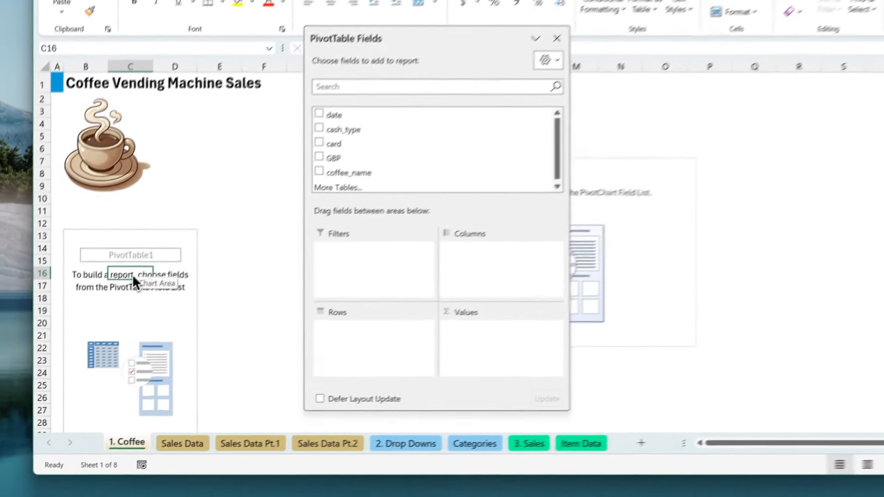
Turn off autofitting column widths on update in the PivotTable's options.
right_click(88, 321)
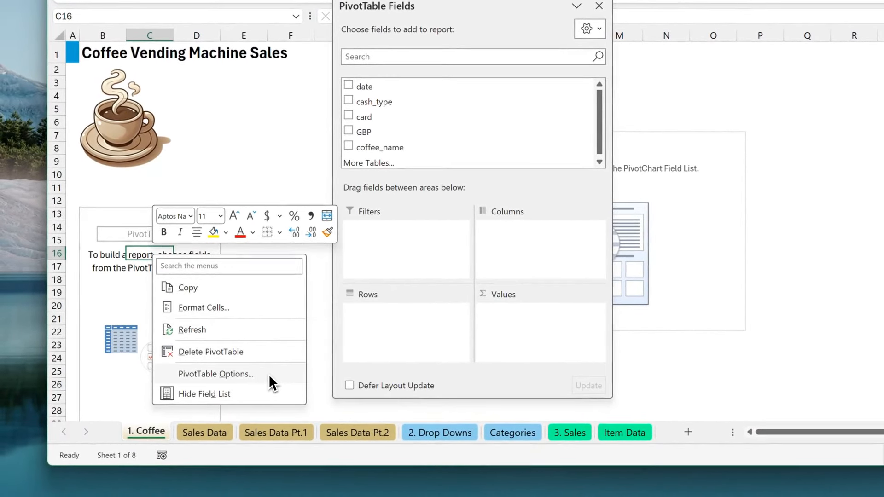
click(269, 374)
drag(345, 32, 346, 28)
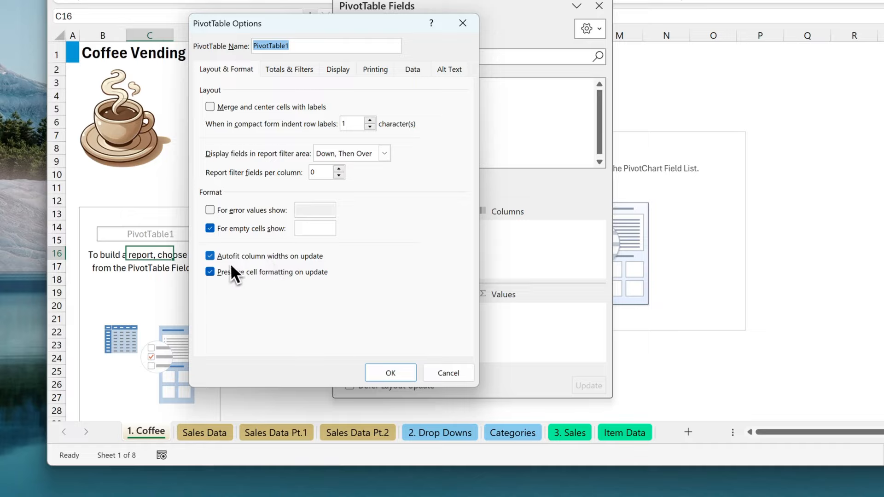
click(214, 256)
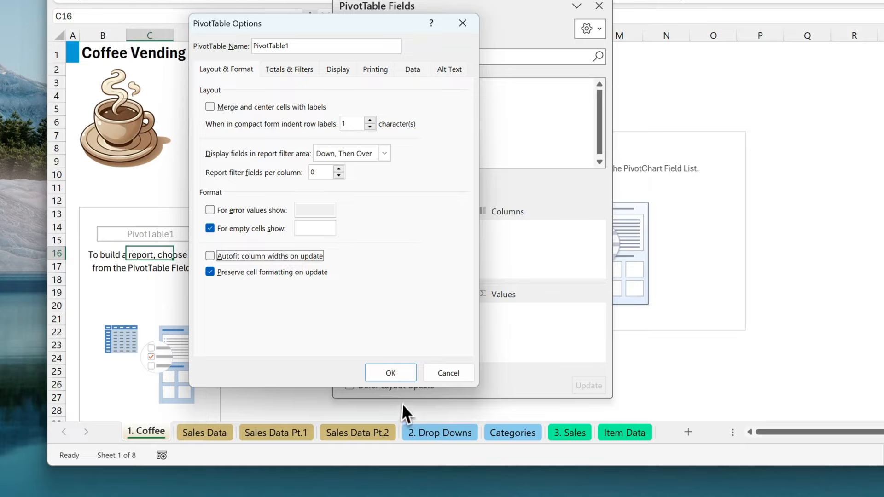
click(407, 379)
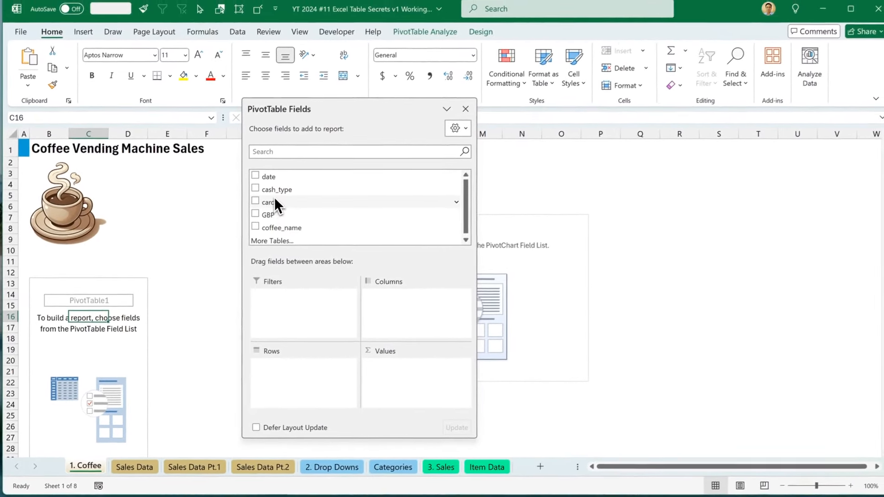
Lay out the PivotTable with coffee_name as filter, date as rows and the sum of GBP as values, and close the field list.
drag(294, 233, 294, 301)
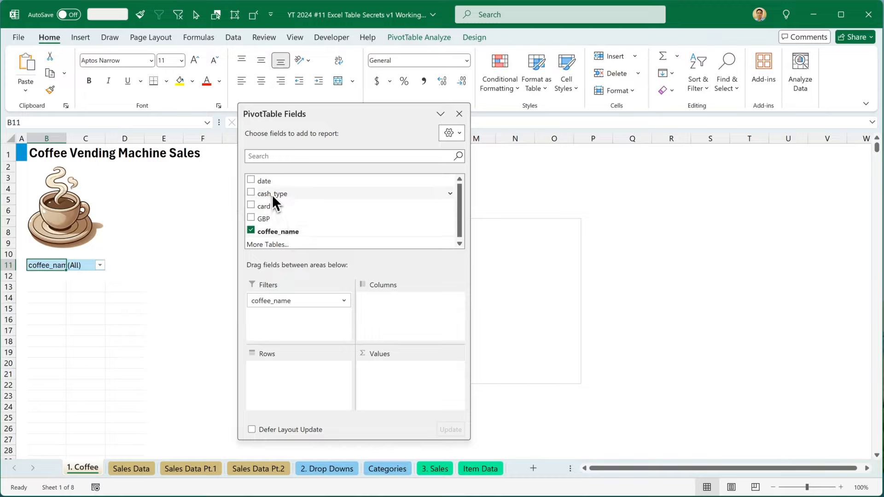
drag(274, 183, 321, 385)
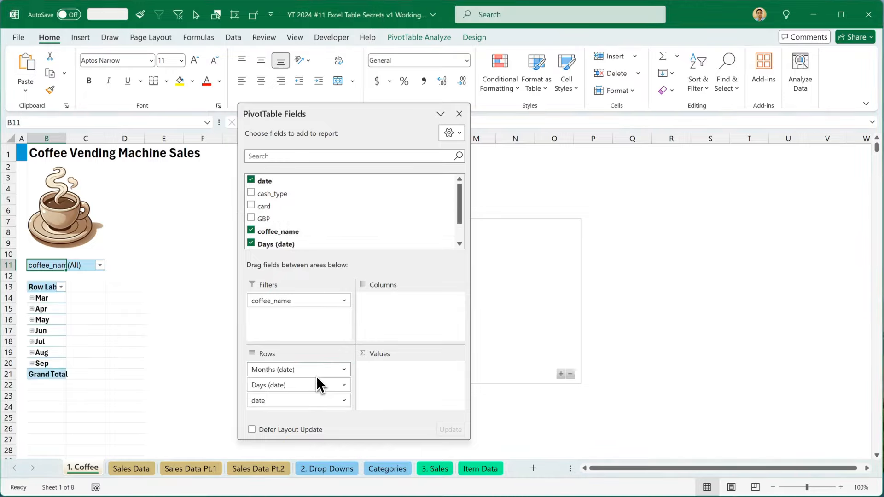
drag(272, 219, 386, 340)
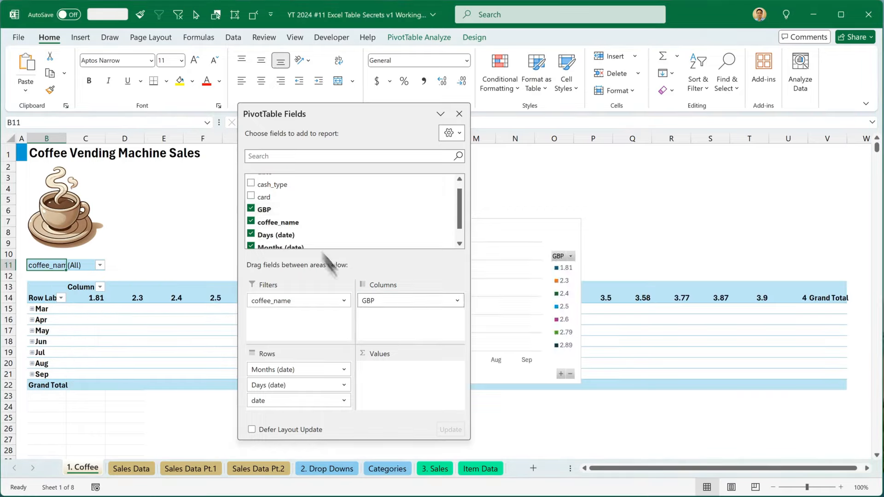
drag(395, 303, 401, 375)
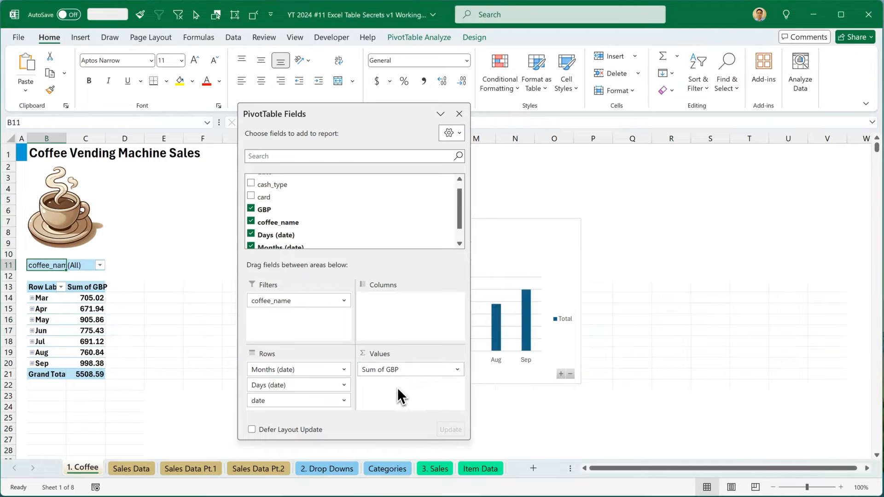
click(459, 114)
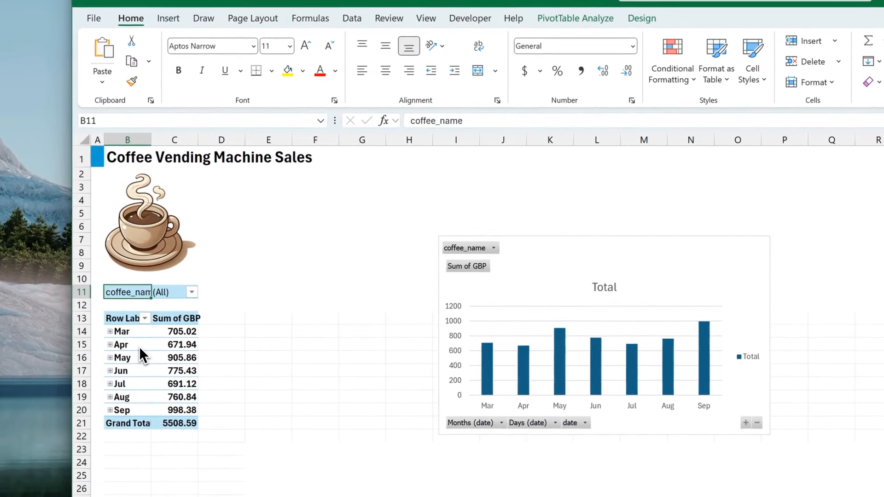
Group the PivotTable's dates by days, months and quarters.
right_click(139, 347)
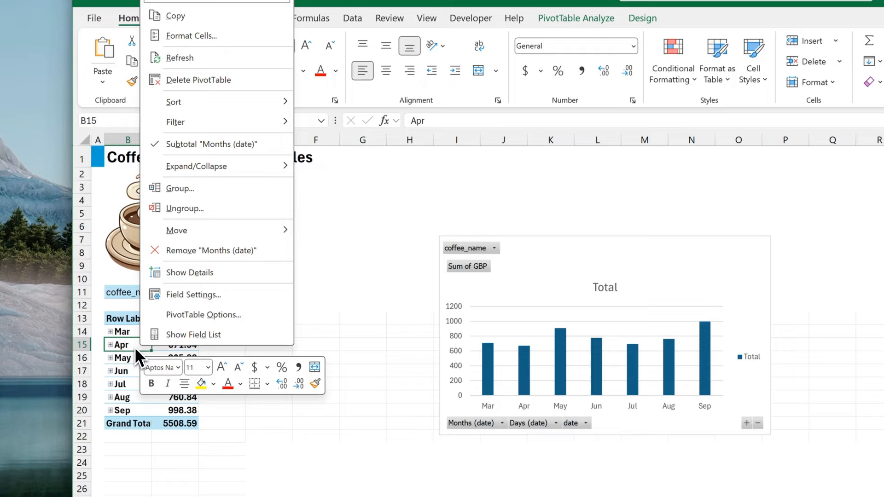
click(222, 193)
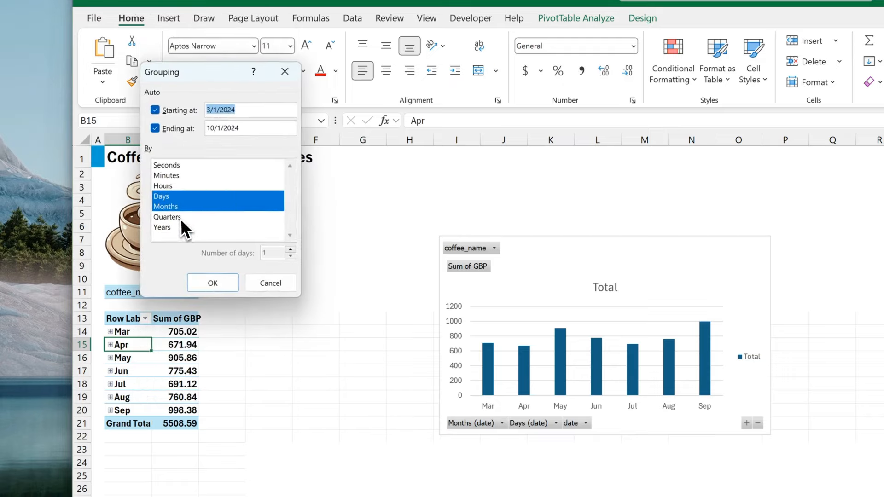
click(181, 217)
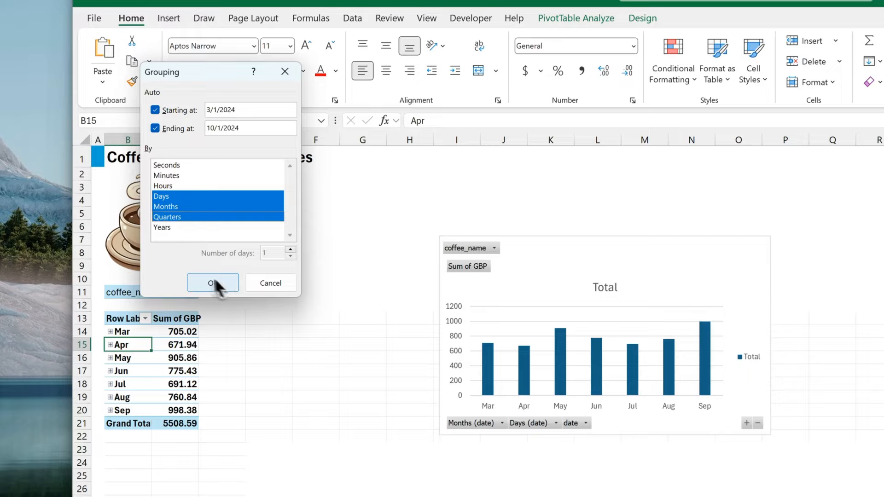
click(230, 286)
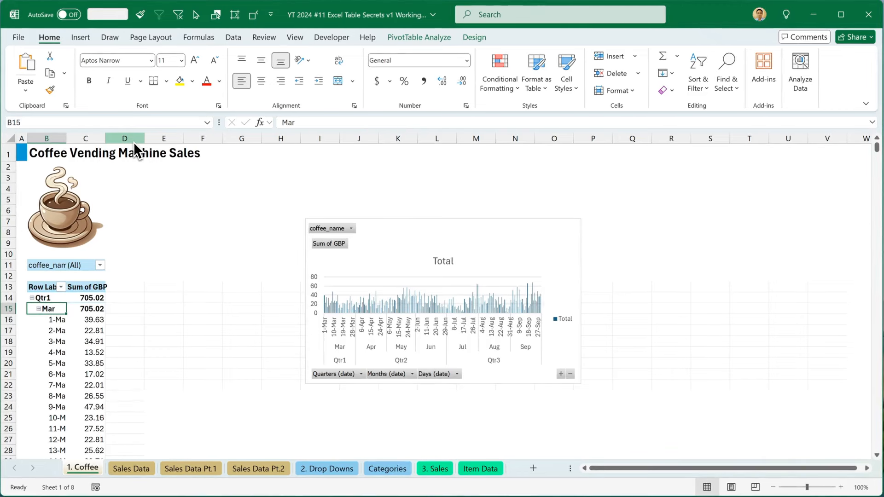
Set the width of column D, between the PivotTable and the chart, to 4.
right_click(134, 141)
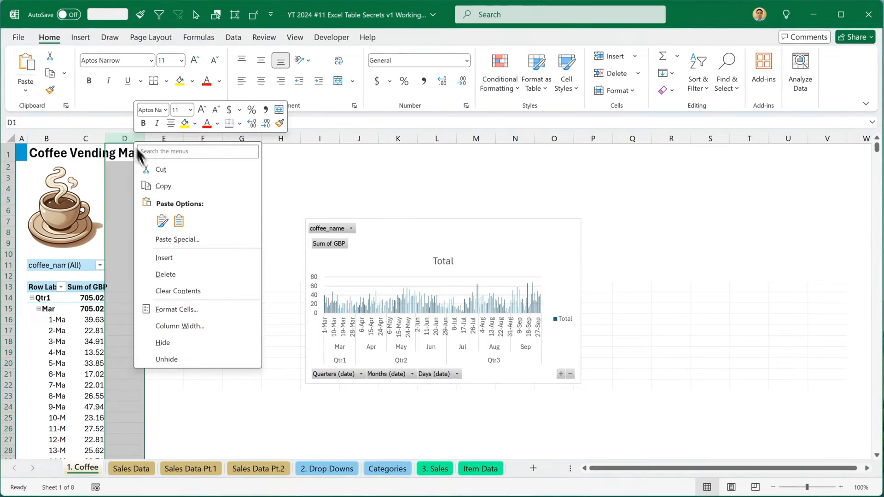
click(224, 325)
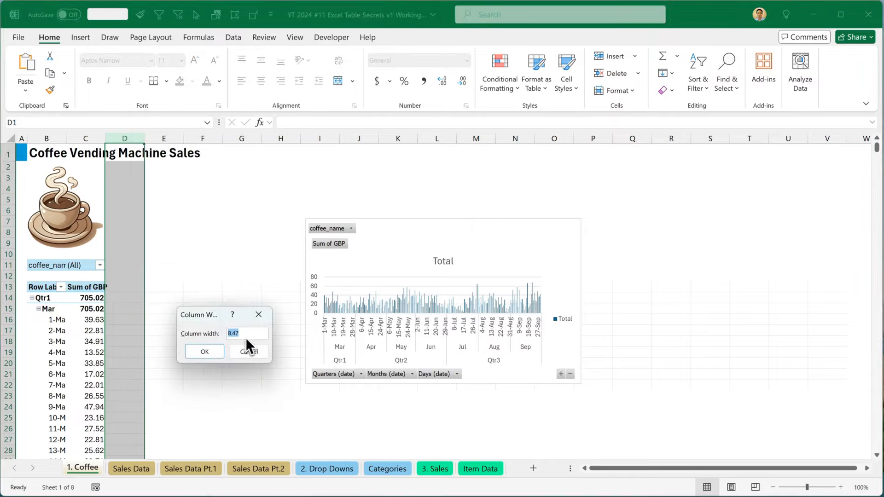
text(4)
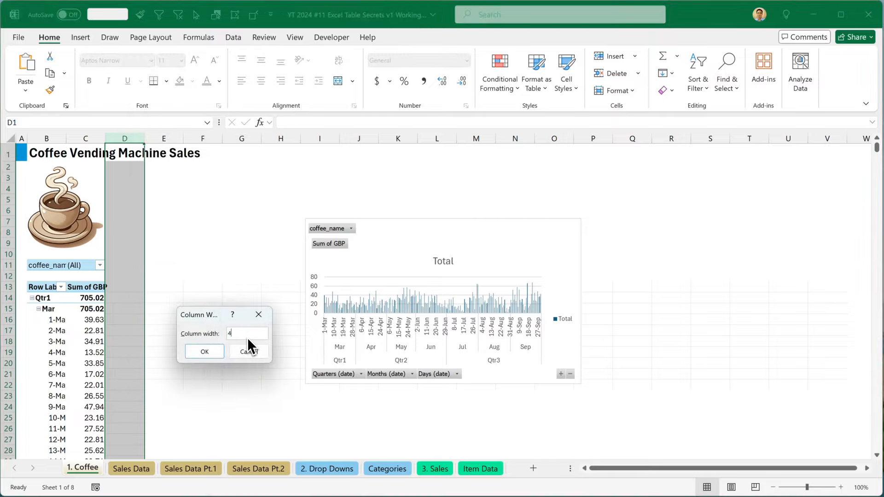
click(212, 354)
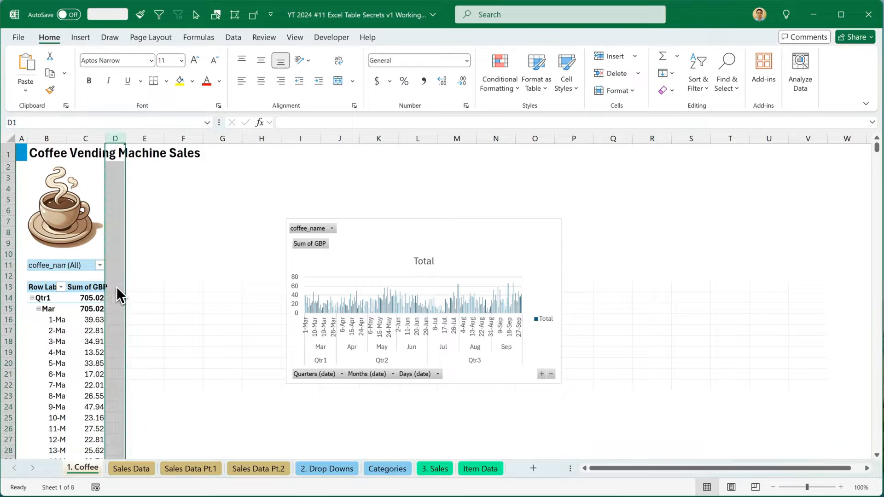
Fill all cells from D13 to the last column and row of the sheet with white.
click(117, 288)
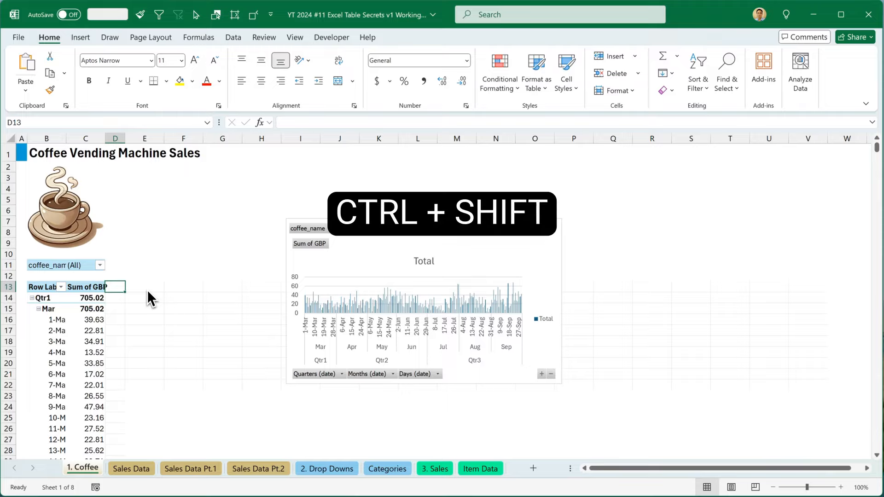
key(ctrl+shift+Right)
key(ctrl+shift+Down)
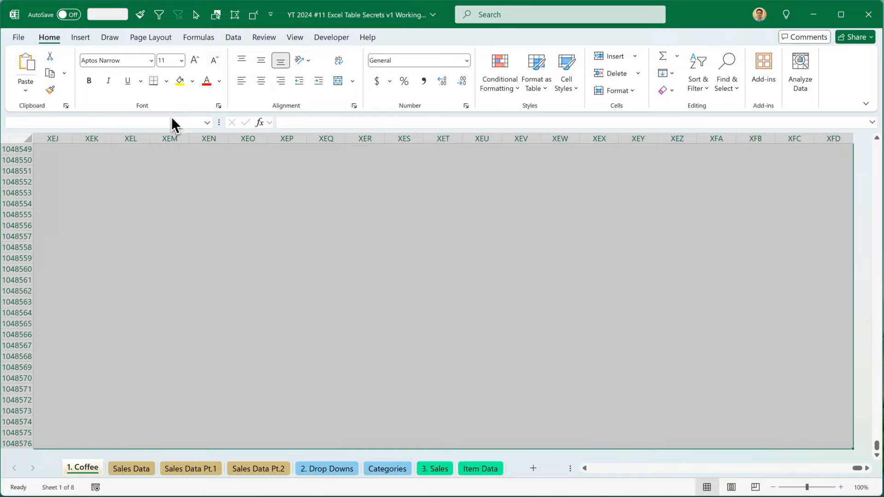
click(193, 81)
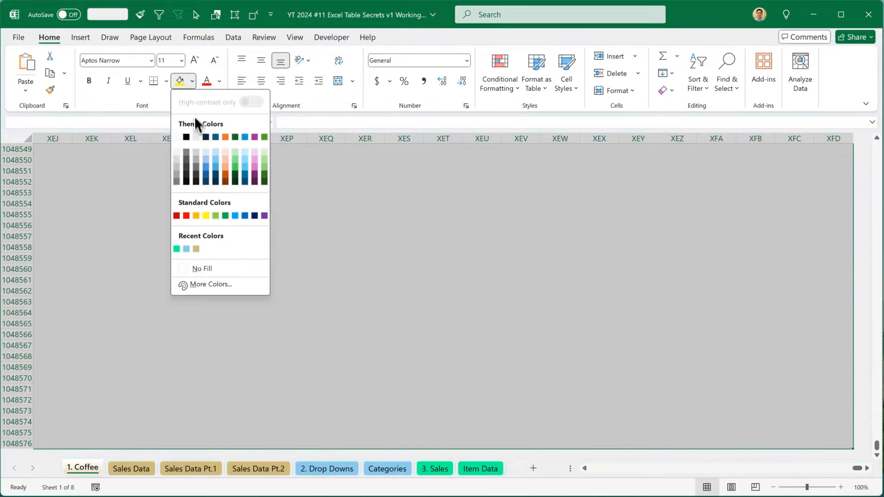
click(178, 137)
key(ctrl+BackSpace)
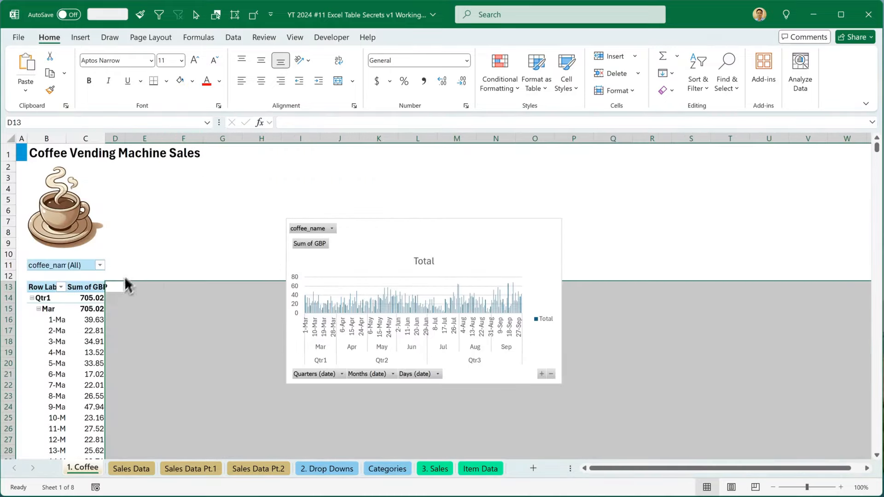
click(138, 291)
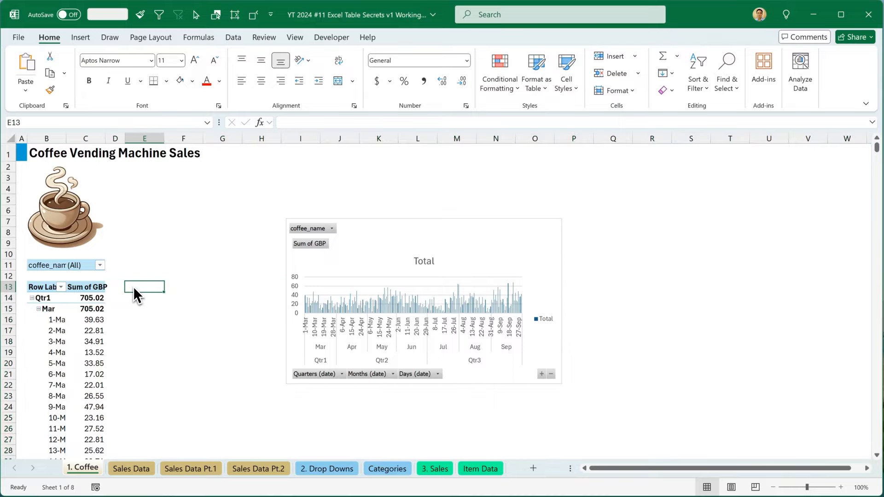
Move the PivotChart beside the PivotTable from row 11 and, with the ribbon collapsed, enlarge it to about column R, row 34.
drag(377, 225, 213, 265)
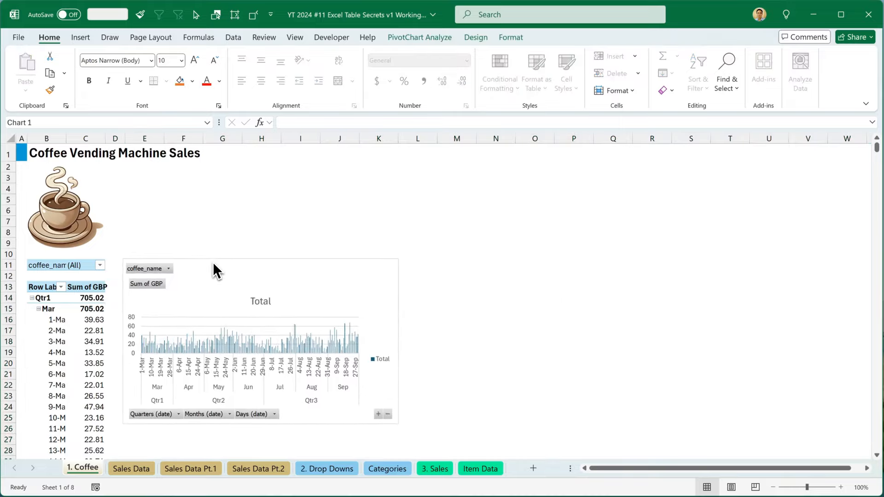
double_click(48, 37)
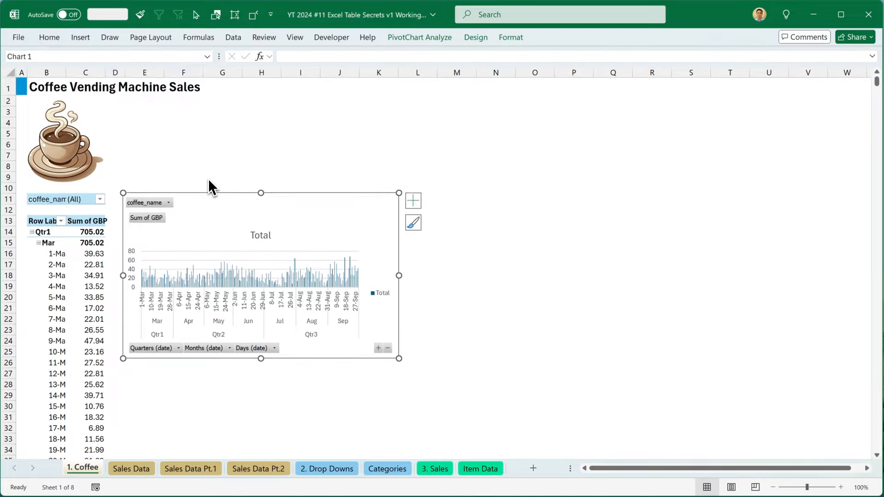
drag(399, 358, 667, 461)
click(137, 159)
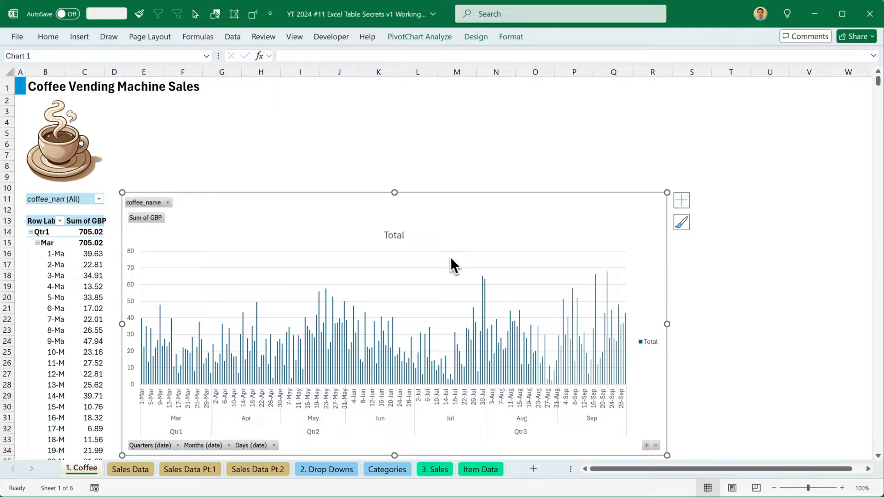
Set the chart's data series to 0% series overlap and 100% gap width.
click(348, 341)
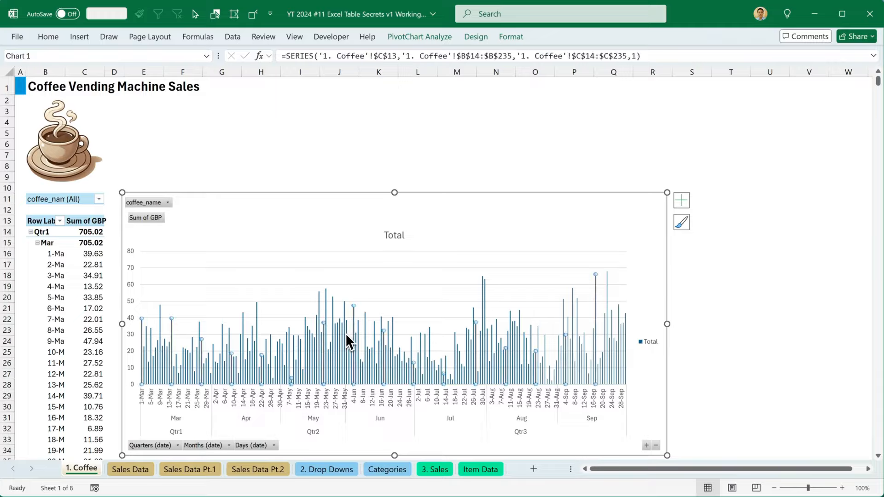
double_click(349, 342)
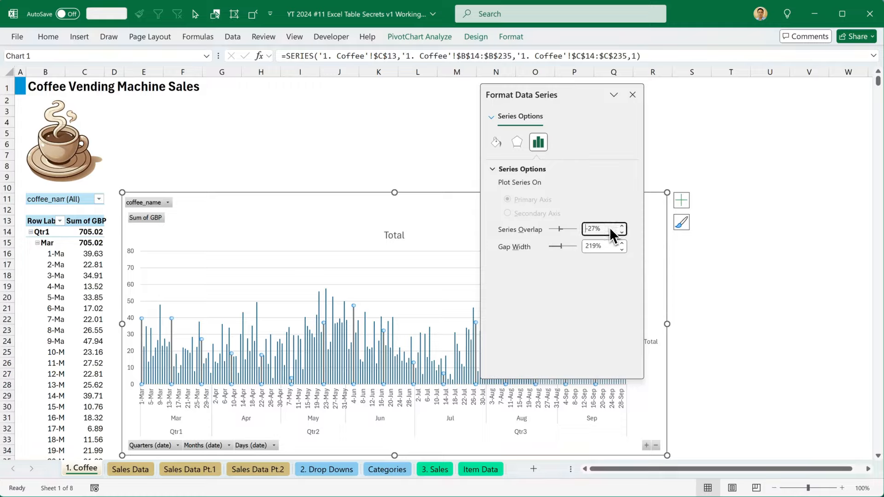
text(0)
key(Tab)
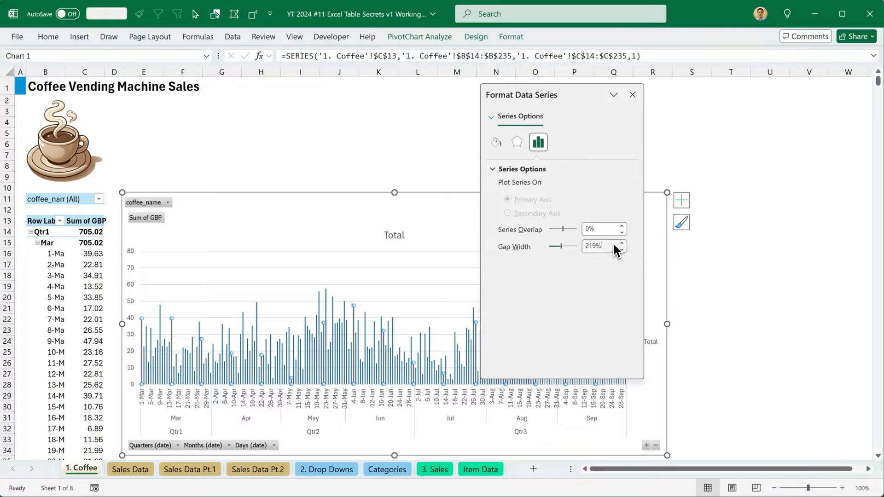
key(Tab)
text(100)
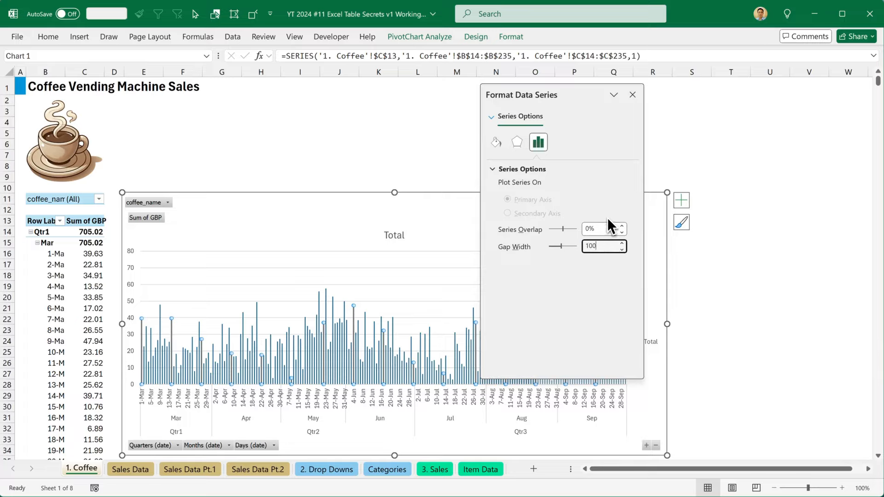
key(Tab)
Fill the chart's data series with the custom light brown d2bc9c, sampled from the cup in the coffee picture using Color Picker.
click(496, 142)
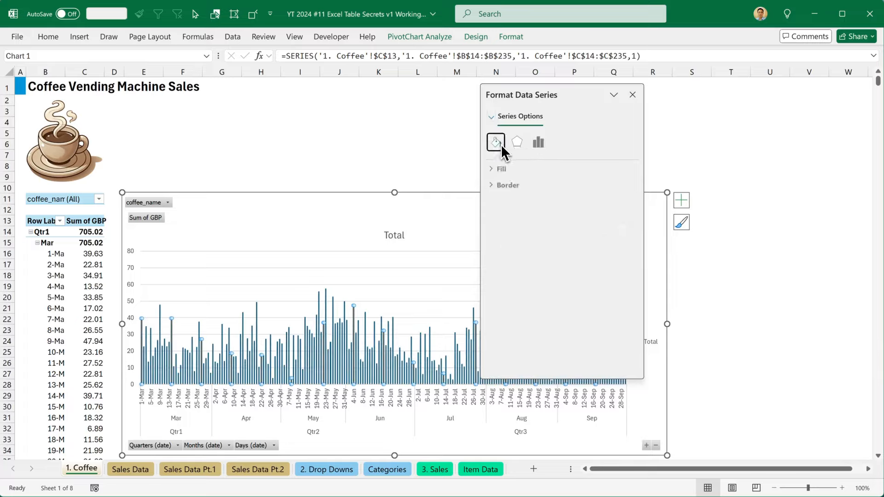
click(500, 169)
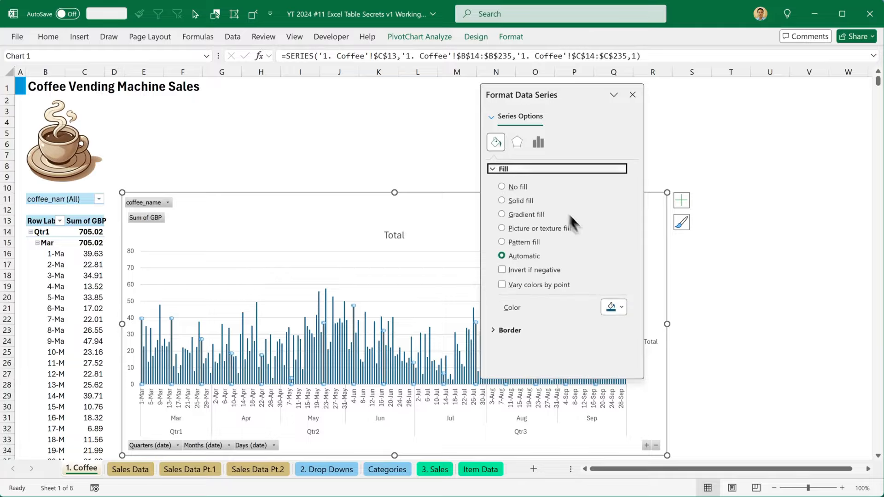
click(625, 306)
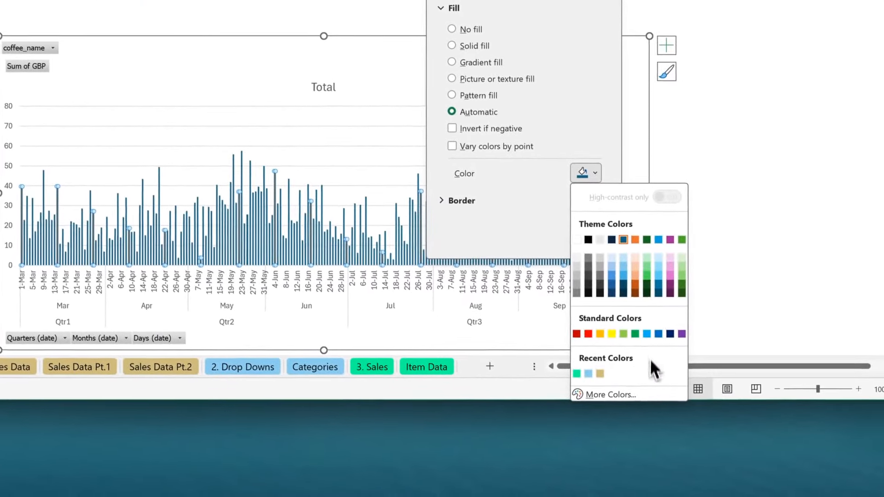
click(653, 489)
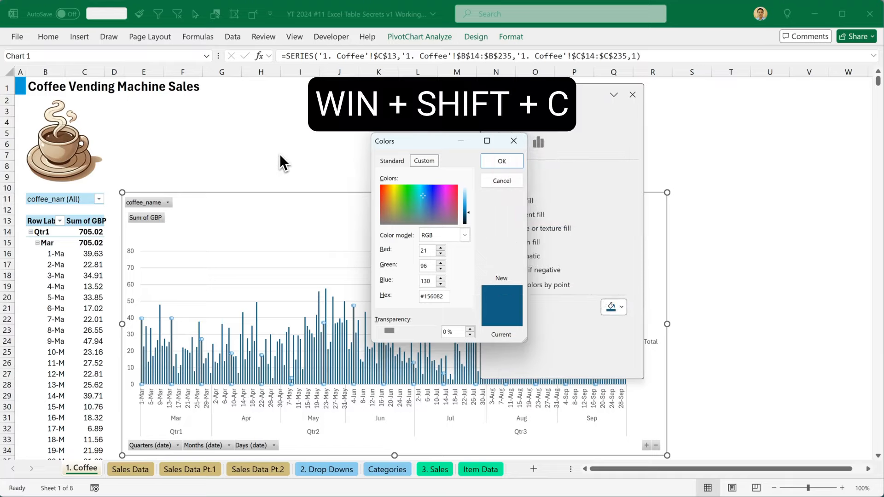
key(super+shift+c)
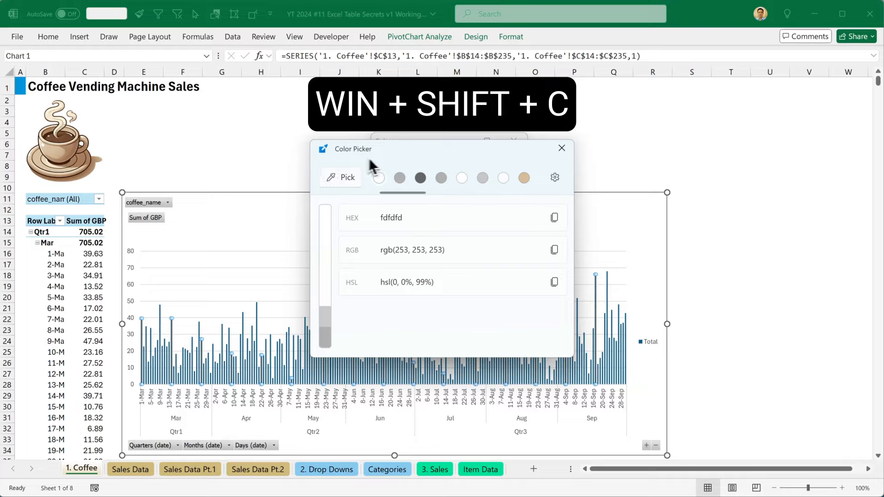
click(343, 178)
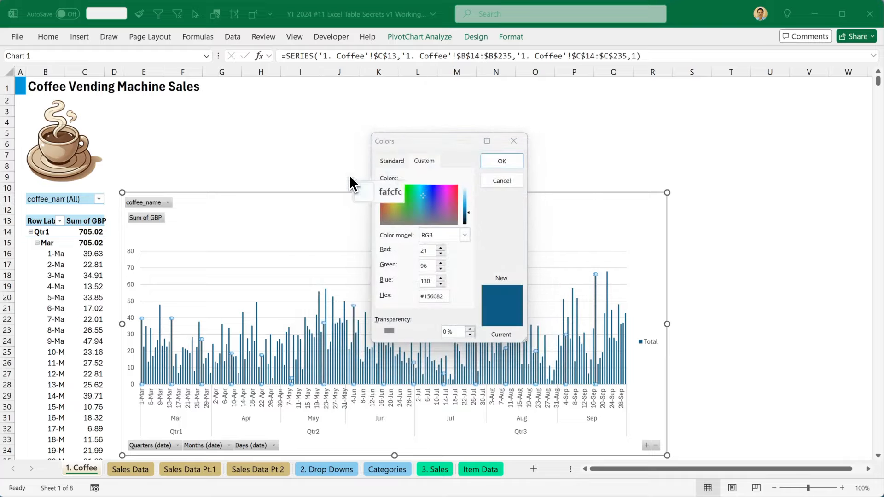
click(55, 159)
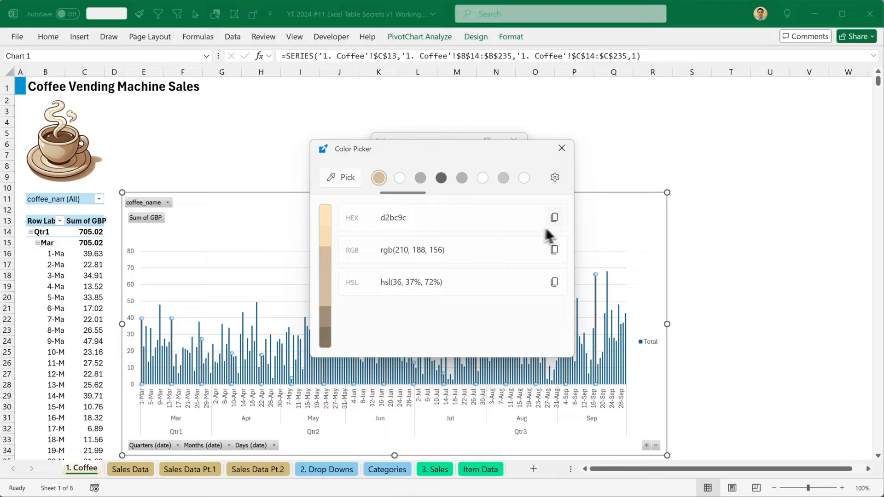
click(560, 218)
click(562, 148)
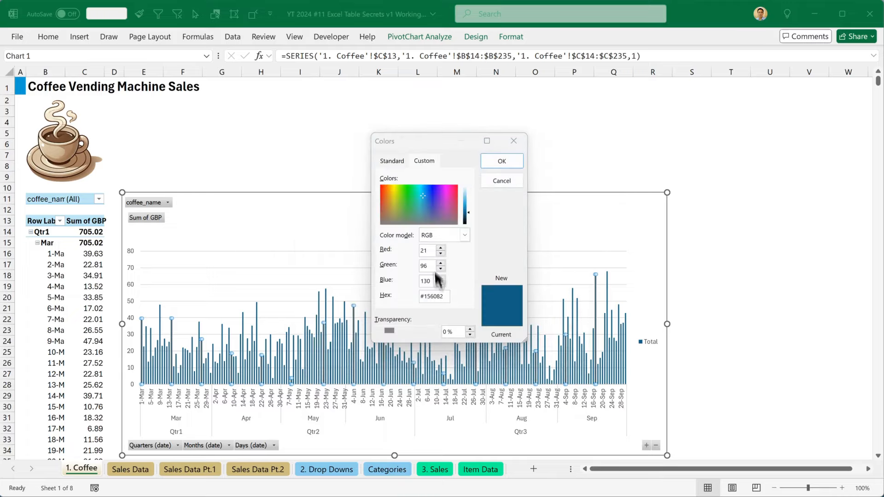
click(437, 297)
key(ctrl+a)
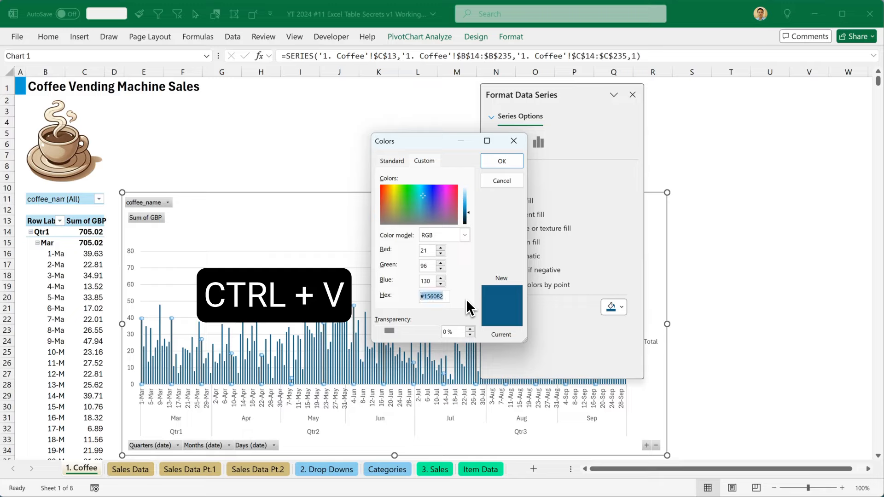
click(499, 162)
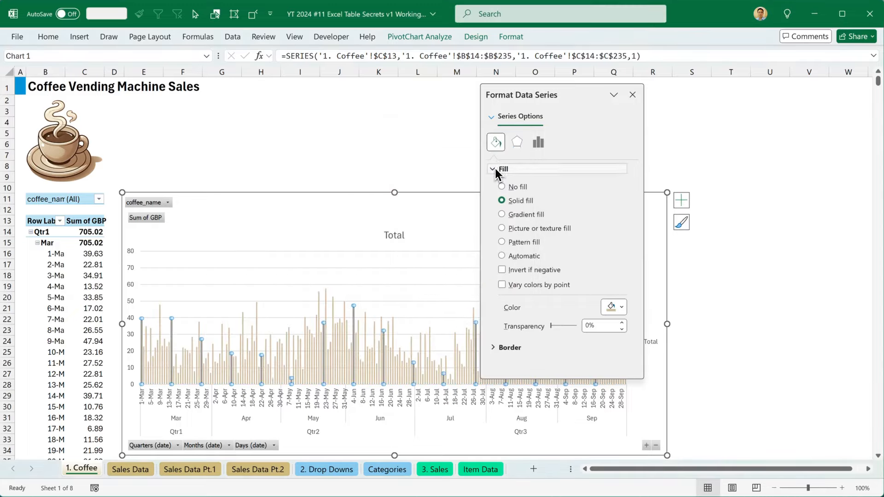
Give the data series a border in the custom dark brown 6f4a32, sampled from the coffee inside the pictured cup.
click(495, 169)
click(492, 186)
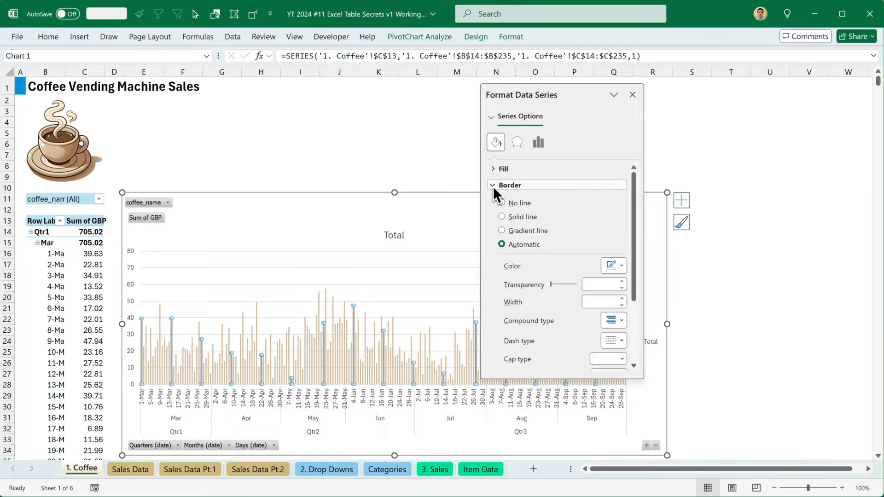
click(612, 266)
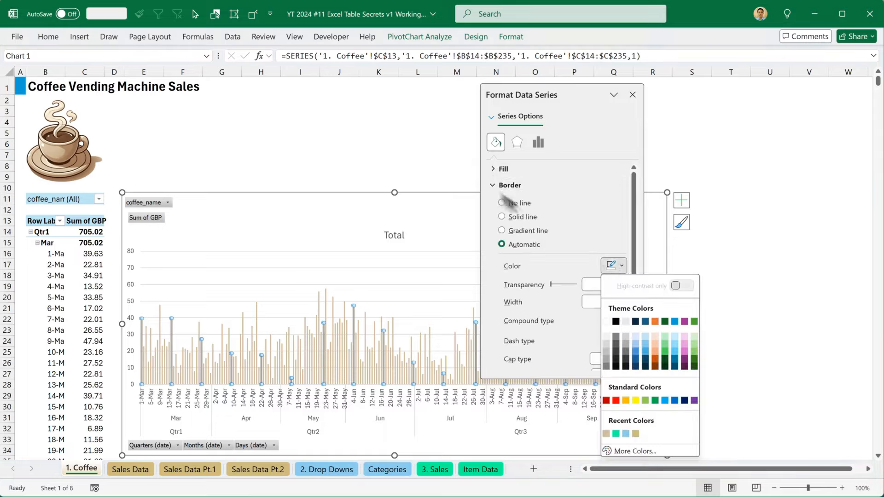
click(665, 452)
click(424, 161)
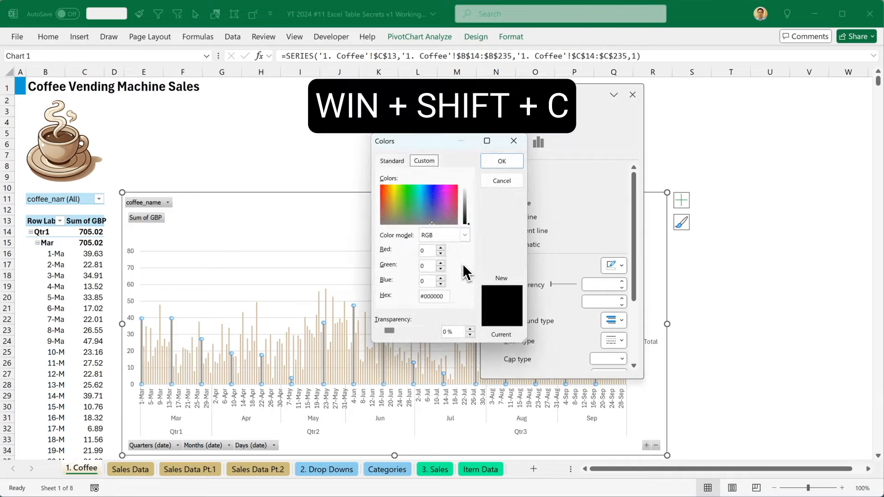
key(super+shift+c)
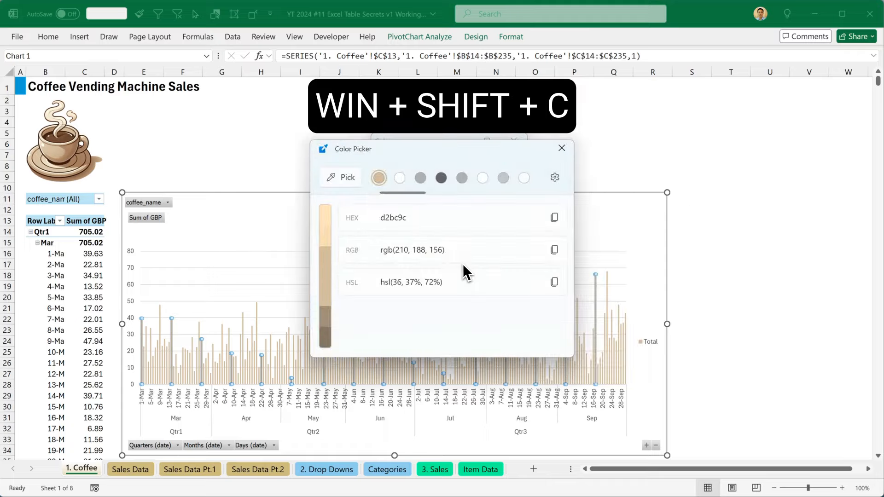
click(336, 183)
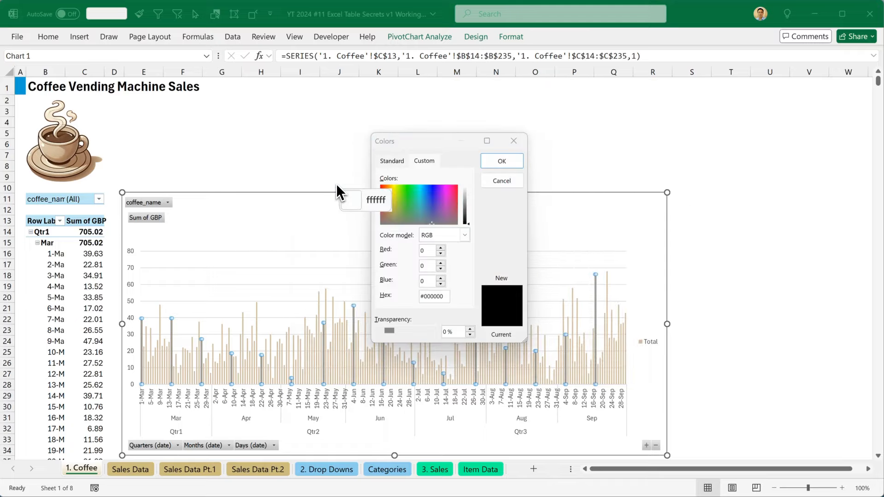
click(65, 139)
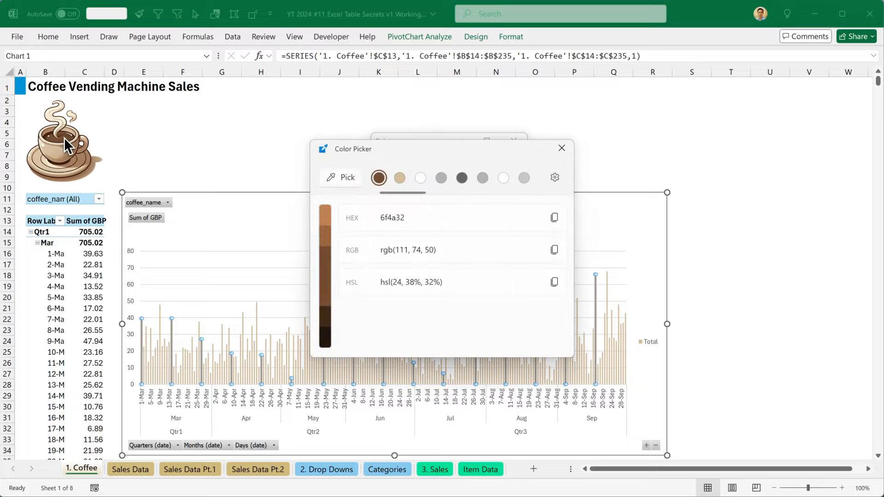
click(555, 218)
click(562, 150)
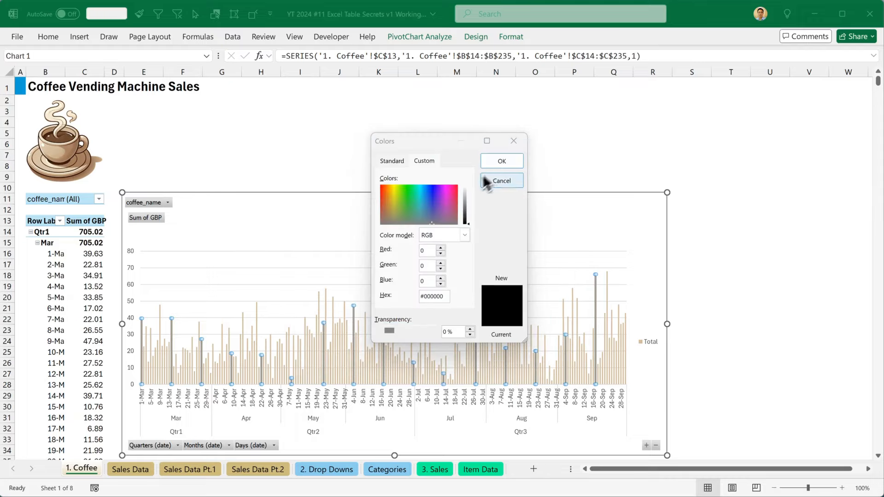
double_click(447, 297)
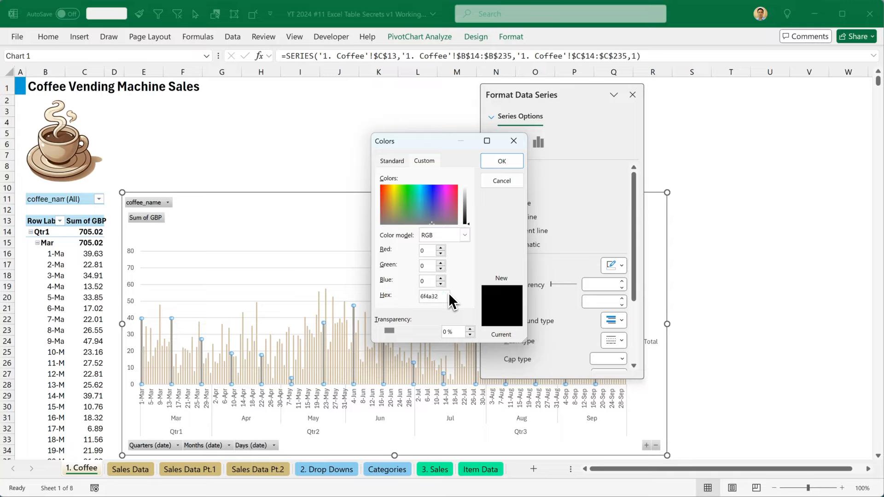
click(503, 163)
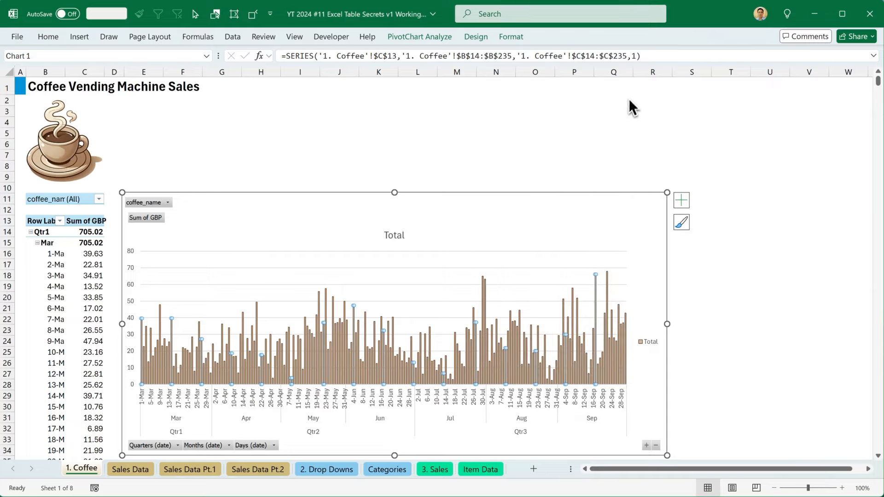
Open the format settings of the chart's horizontal axis and expand its label options.
right_click(440, 404)
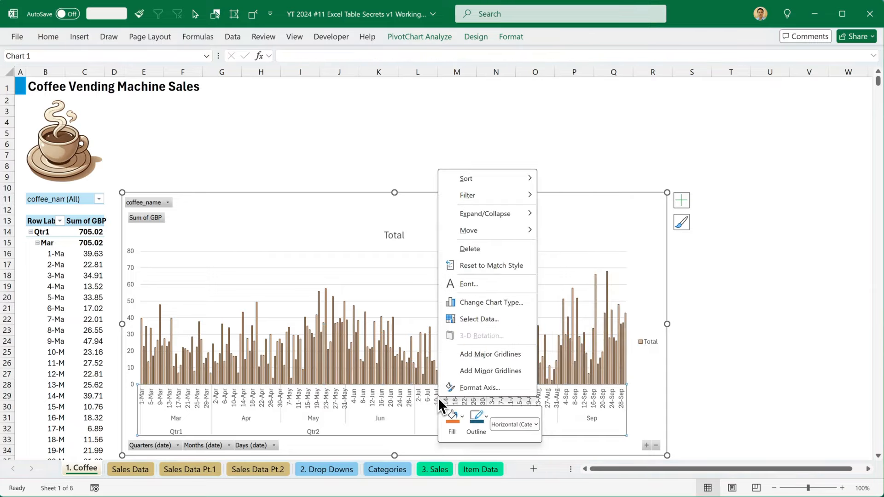
click(513, 390)
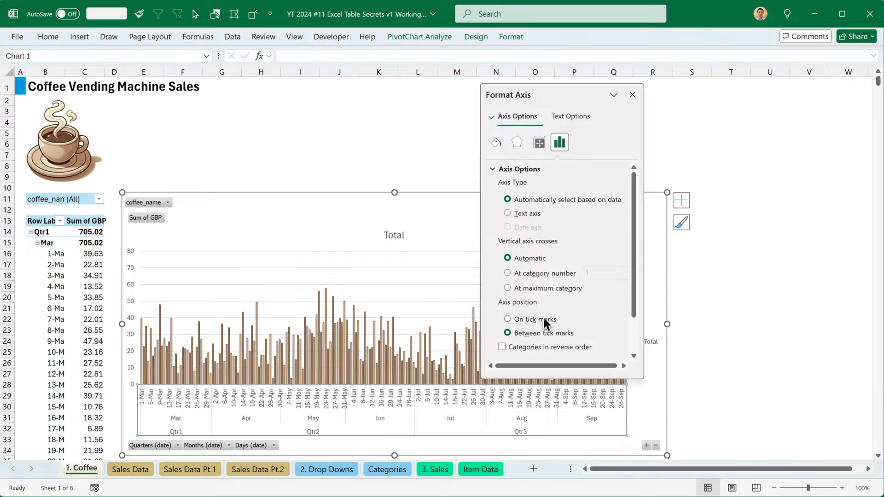
scroll(545, 319, down, 2)
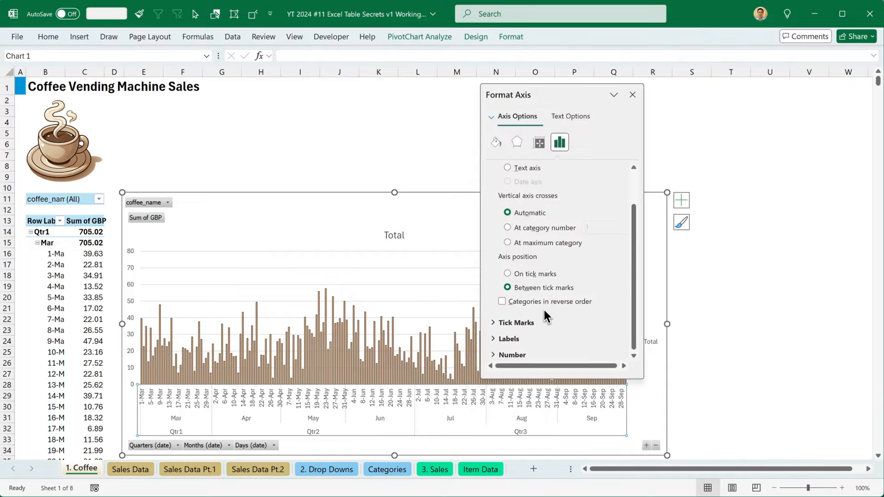
click(495, 341)
scroll(537, 326, down, 4)
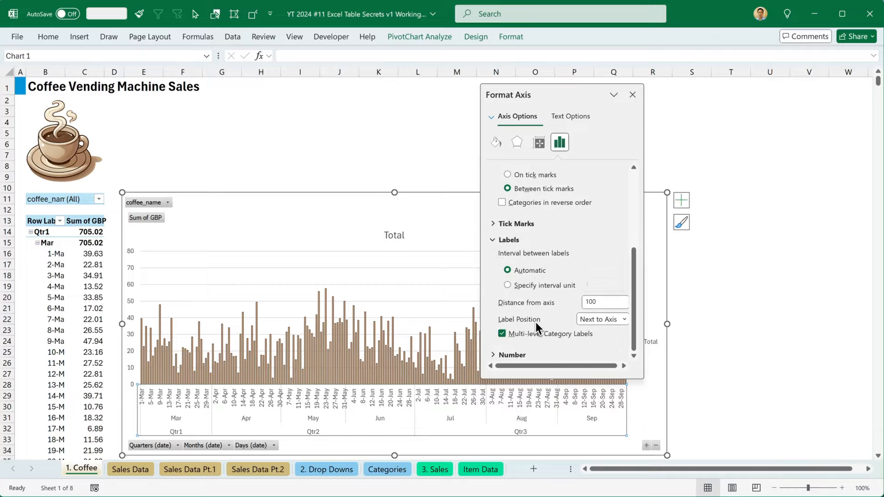
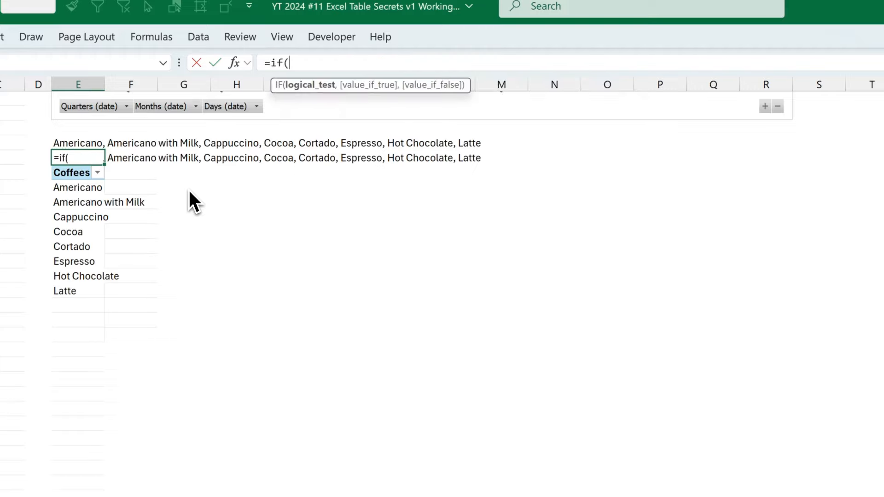
Complete E37's bold IF formula to return "Total" when E36 equals the full list from Americano to Latte, otherwise E36, and close PivotTable Fields.
click(88, 144)
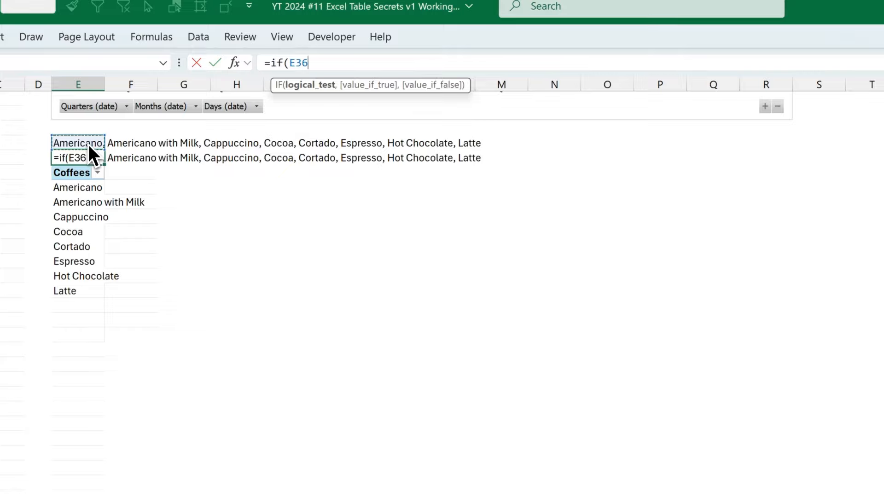
text(=")
text(Americano, Americano with Milk, Cappuccino, Cocoa, Cortado, Espresso, Hot Chocolate, Latte)
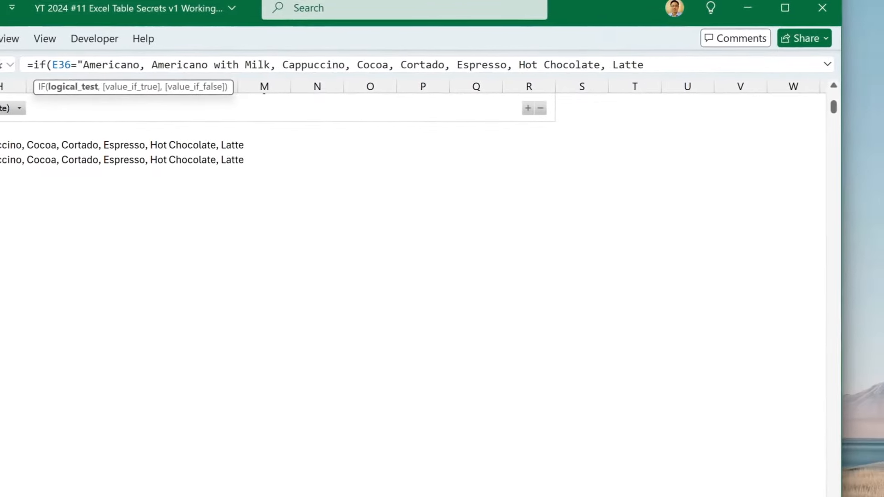
text(","Total)
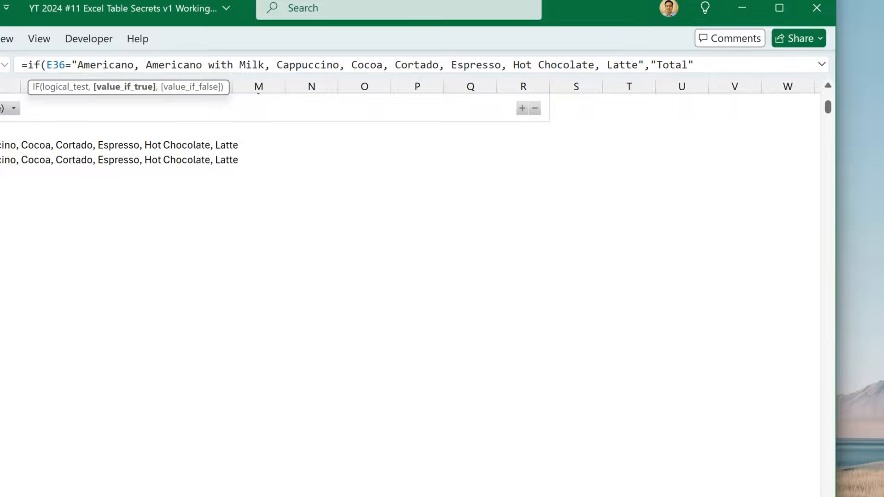
text(",)
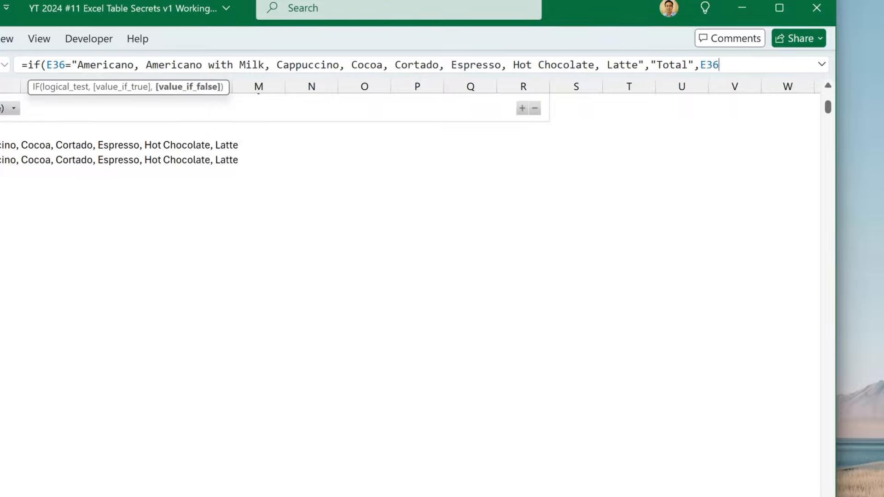
key(Return)
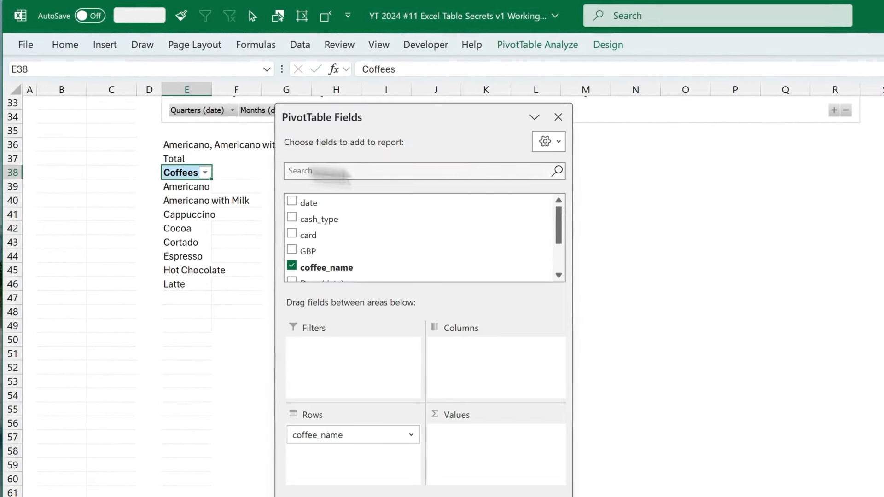
click(558, 117)
click(191, 159)
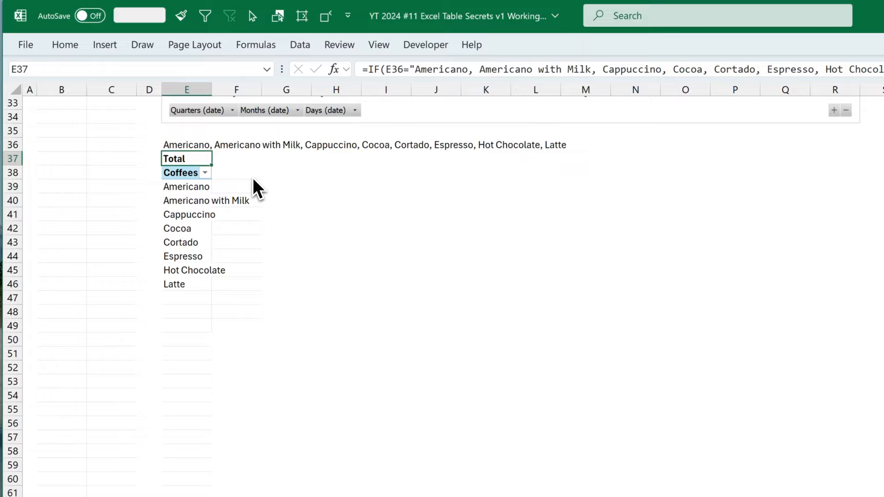
Delete the PivotChart's built-in "Total" title.
scroll(253, 178, up, 5)
scroll(254, 175, up, 4)
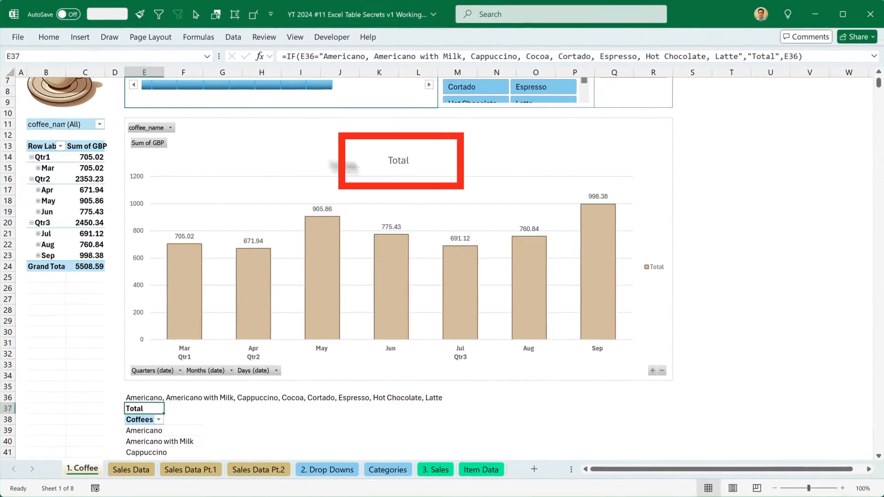
click(402, 162)
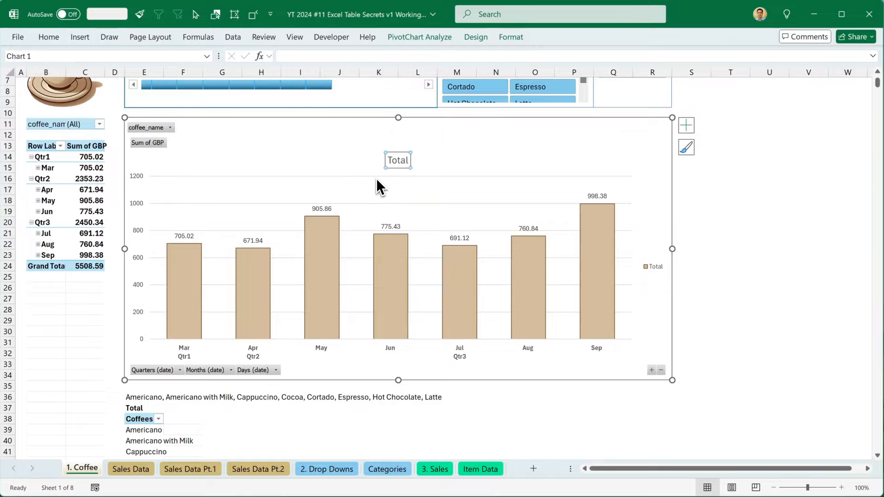
key(Delete)
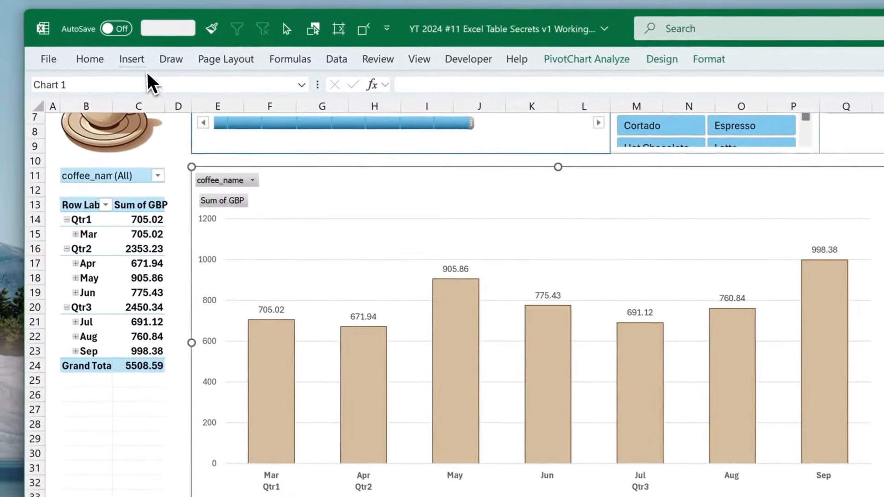
Insert a wide text box inside the PivotChart, across the space above the columns where the title was.
click(142, 63)
click(250, 103)
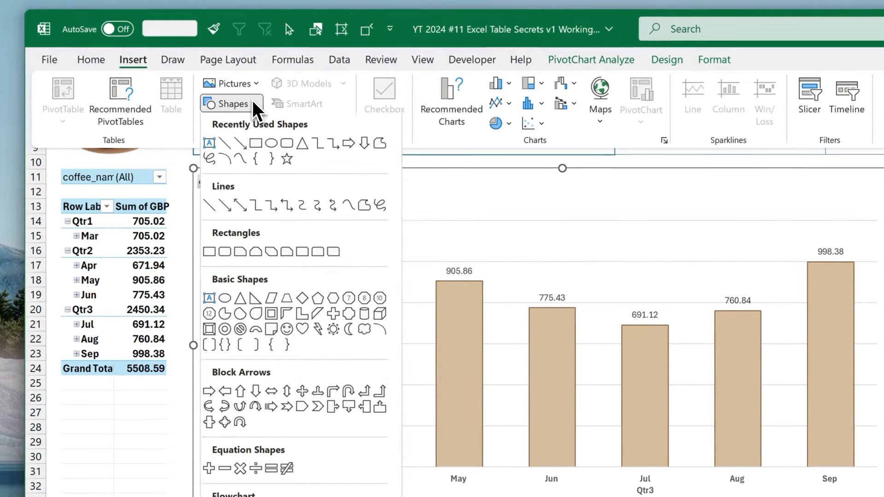
click(209, 144)
drag(282, 192, 878, 216)
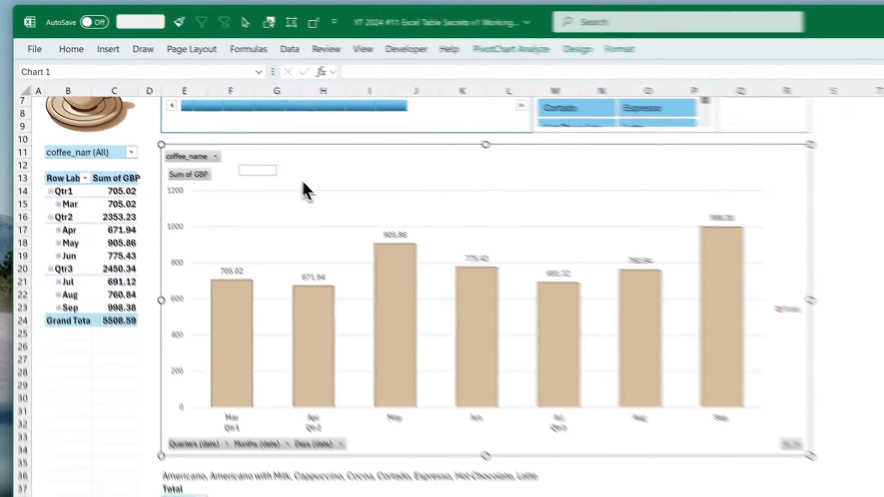
drag(634, 156, 634, 160)
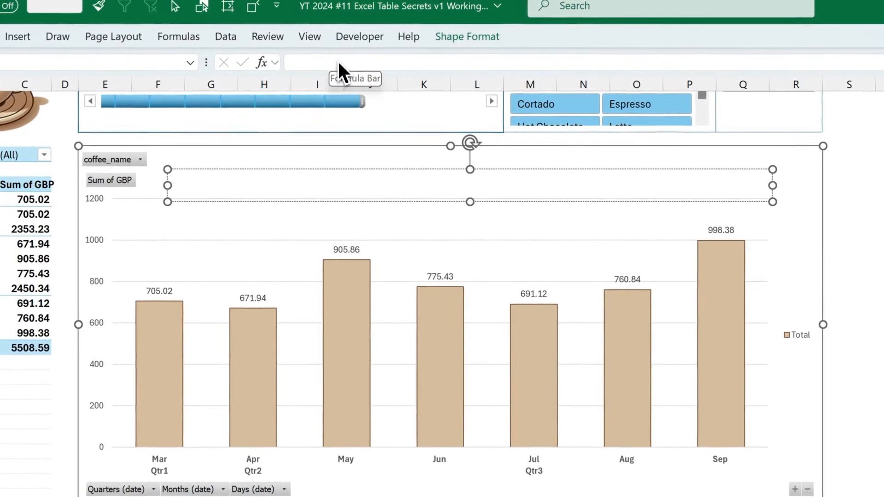
Link the chart's text box to cell E37 with the formula ='1. Coffee'!$E$37.
click(337, 60)
text(=)
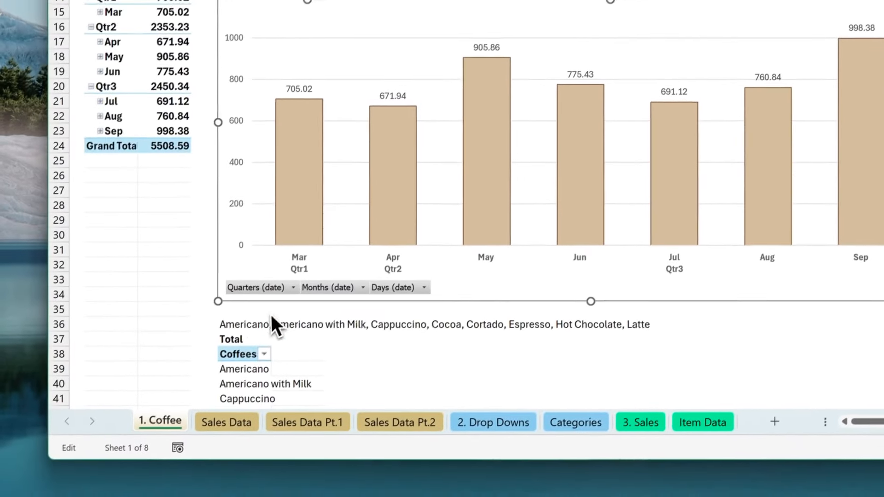
click(261, 333)
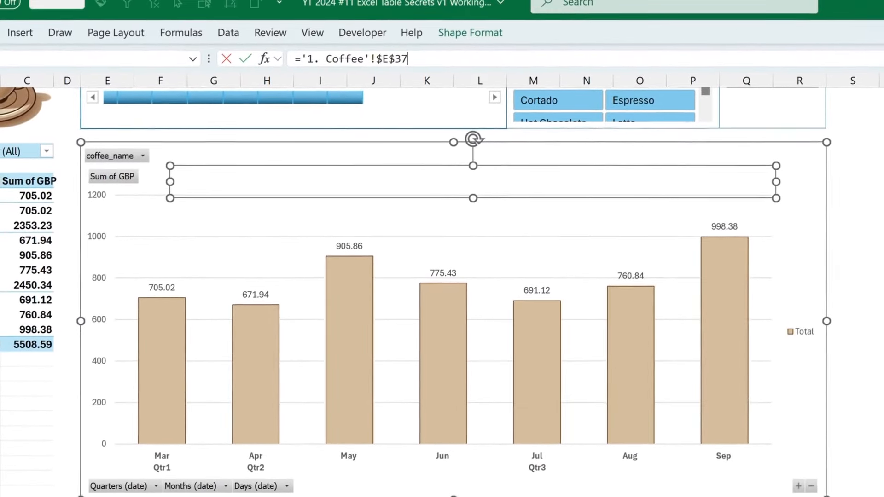
key(Return)
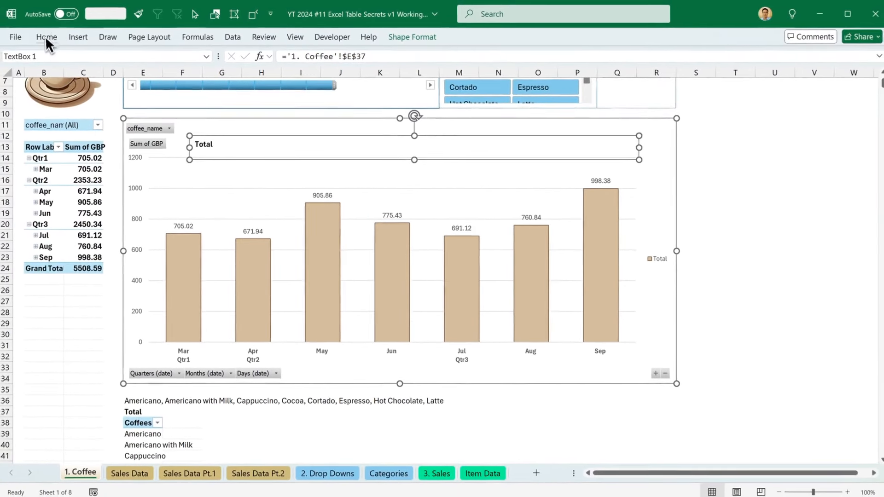
Align the linked title text to the middle and centre of its box and set its font size to 18.
click(47, 38)
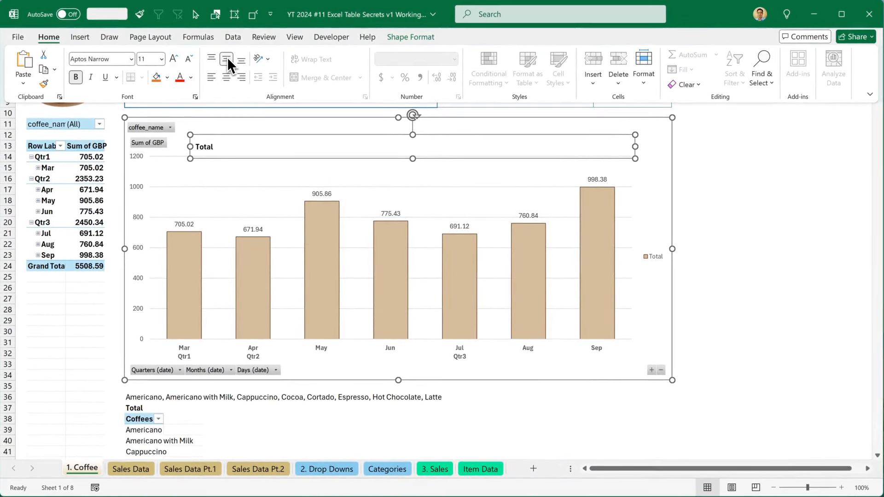
click(227, 77)
click(161, 60)
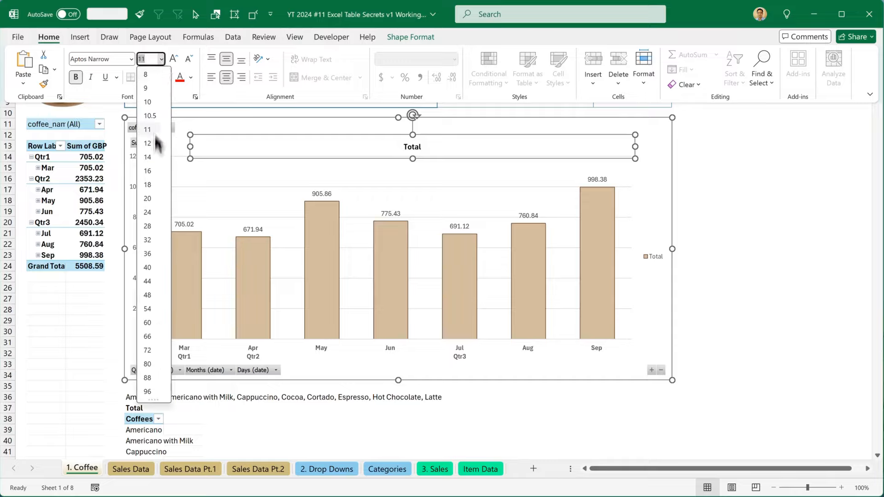
click(155, 185)
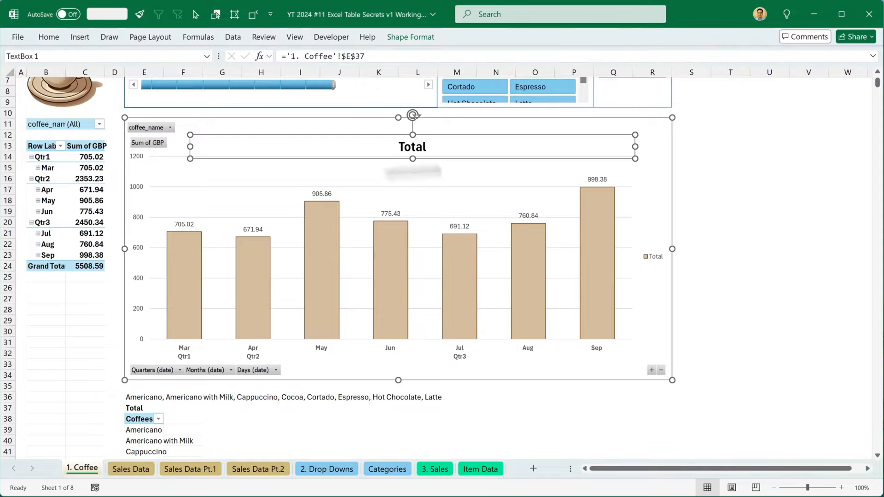
click(693, 124)
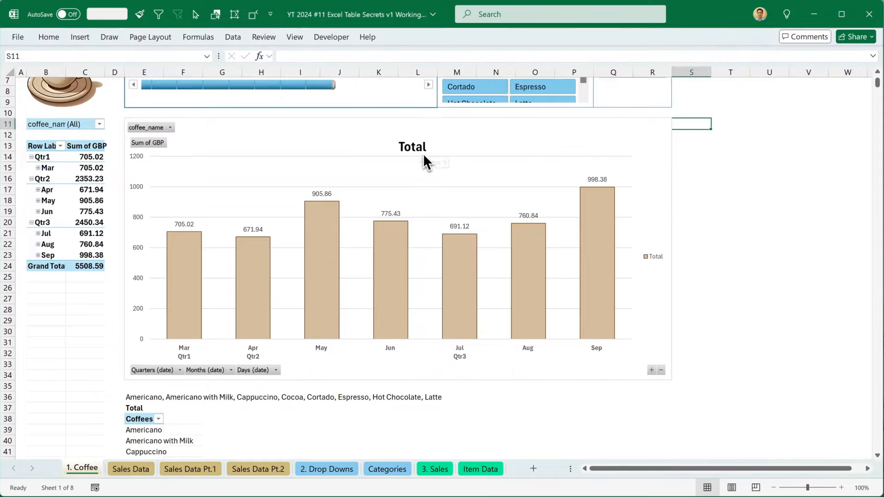
Shift the title text box slightly to the left above the chart's columns.
click(421, 140)
click(724, 144)
scroll(722, 140, up, 2)
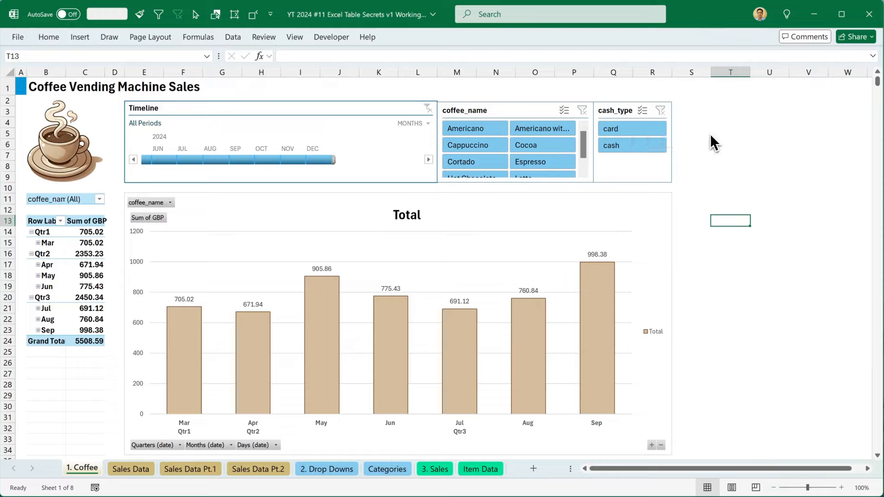
Test the linked title by filtering the coffee_name slicer to Americano, Cocoa and Cortado, and clear the filter.
click(479, 123)
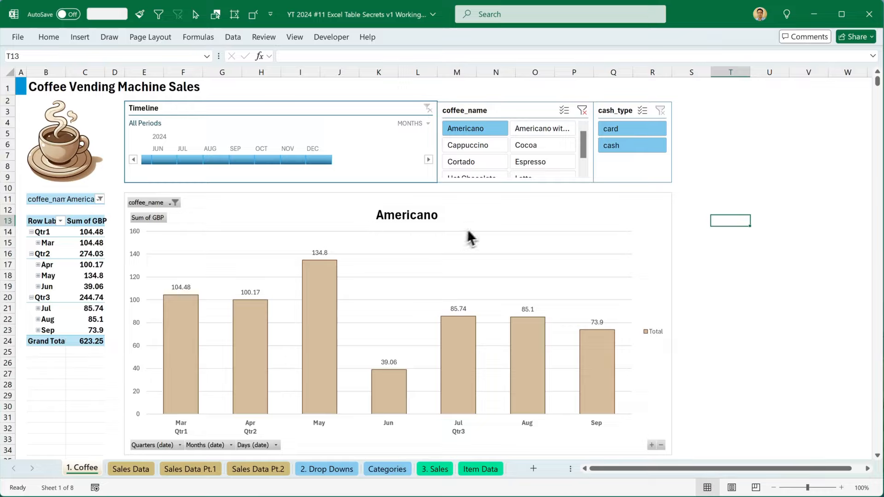
click(565, 112)
click(539, 150)
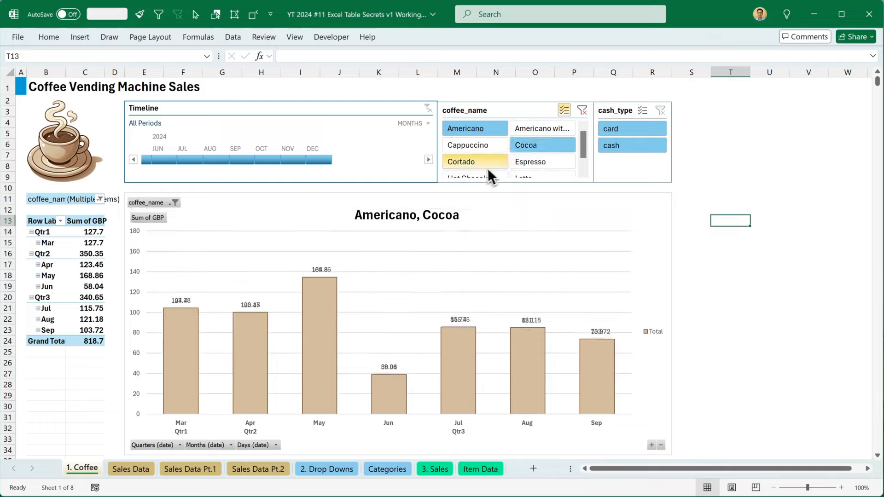
click(491, 160)
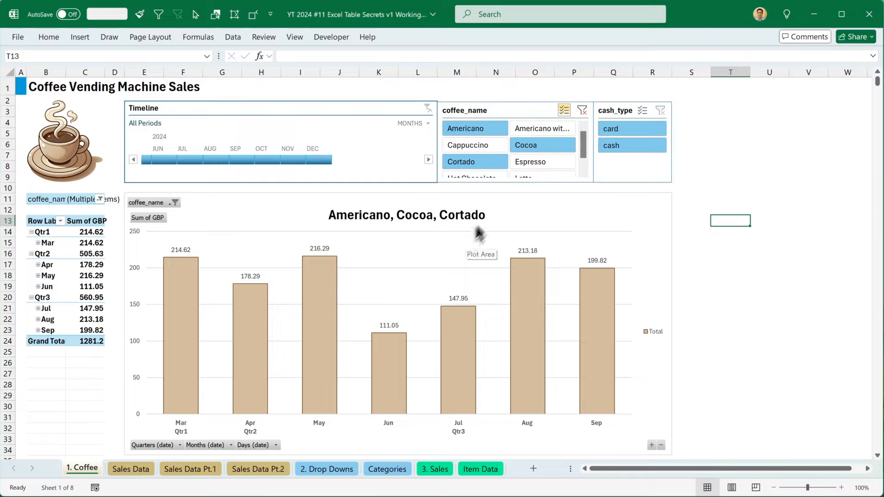
click(588, 112)
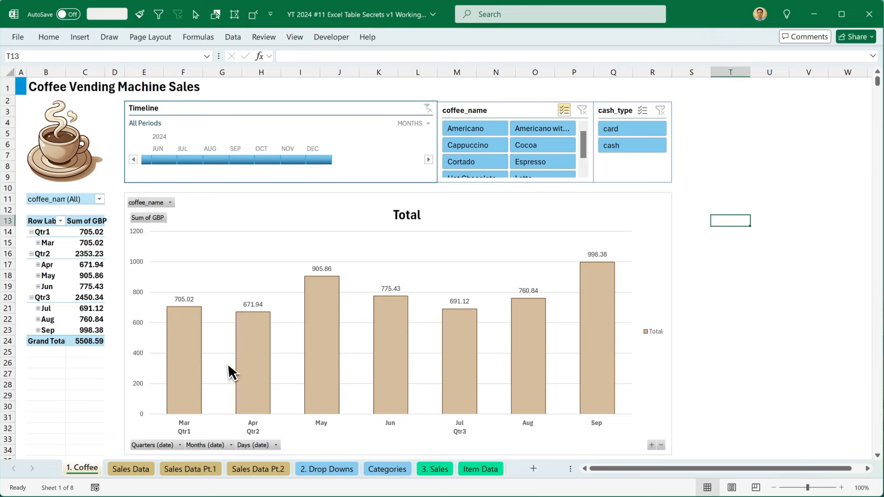
Examine the last records of the table on the Sales Data sheet to check where its dates end.
mouse_move(600, 354)
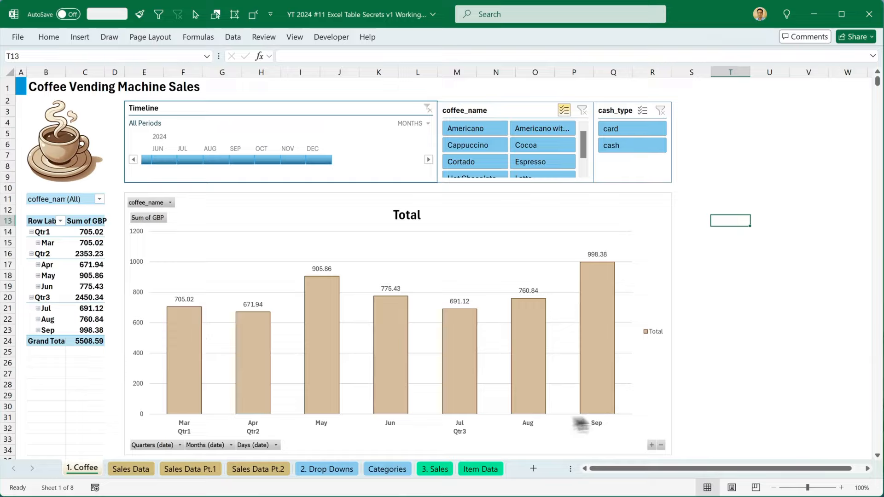
click(134, 470)
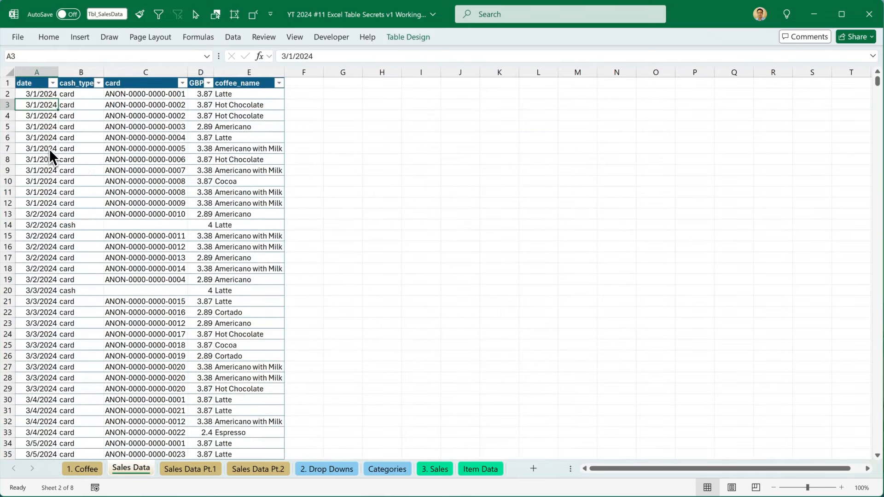
key(ctrl+Down)
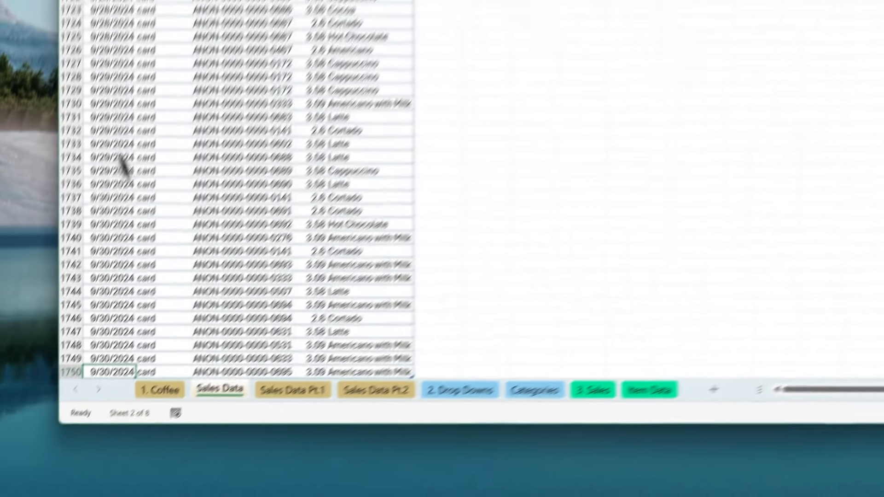
scroll(145, 147, down, 1)
scroll(152, 147, left, 1)
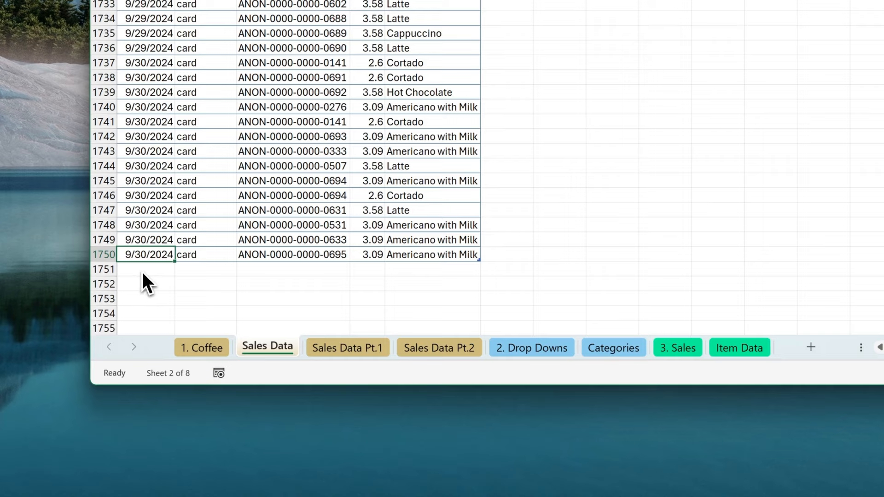
Copy all records on the Sales Data Pt.2 sheet, starting with the first 10/1/2024 row and leaving out the headers.
click(446, 351)
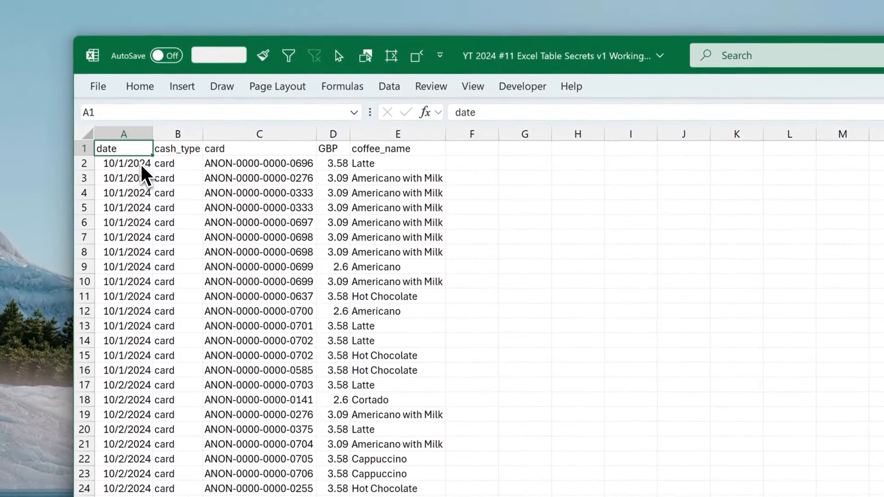
click(141, 164)
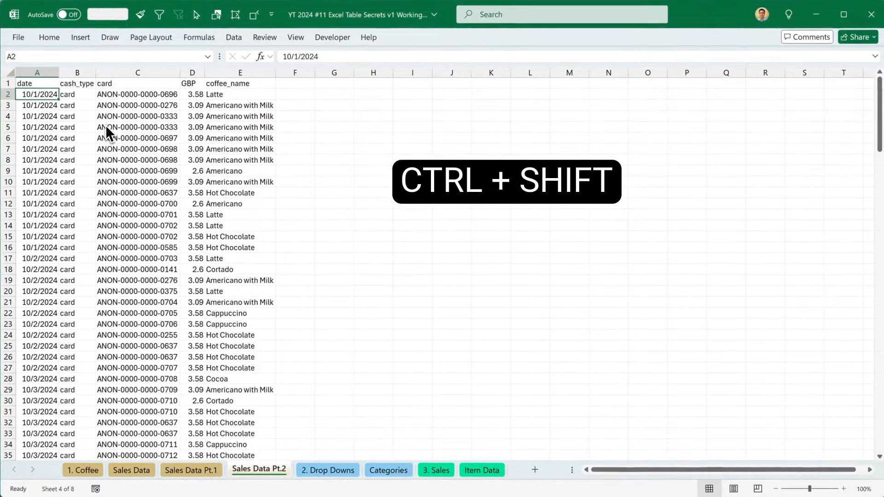
key(ctrl+shift+Right)
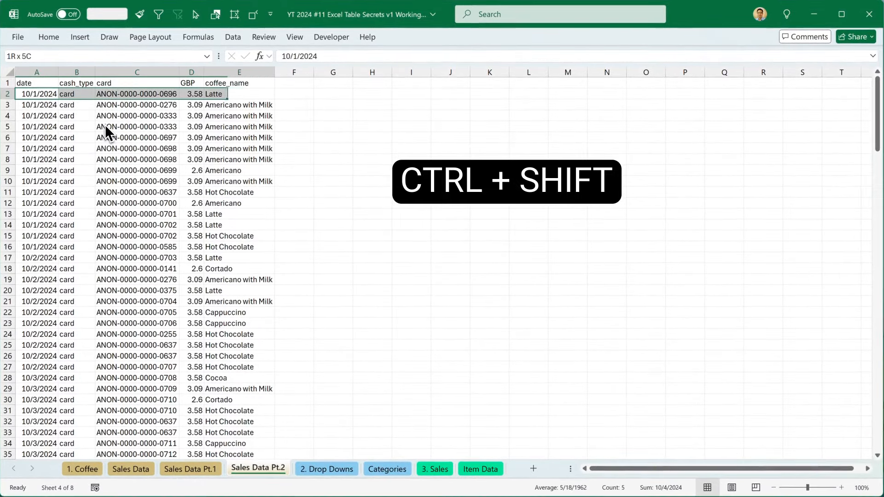
key(ctrl+shift+Down)
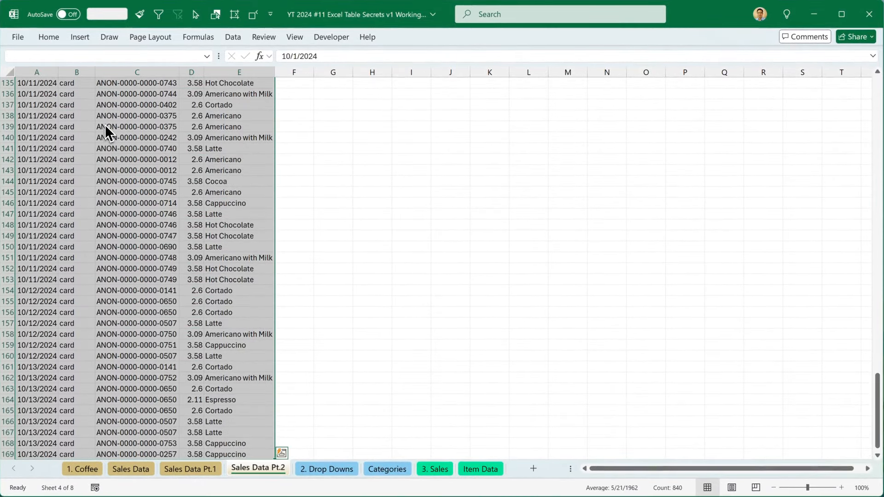
key(ctrl+c)
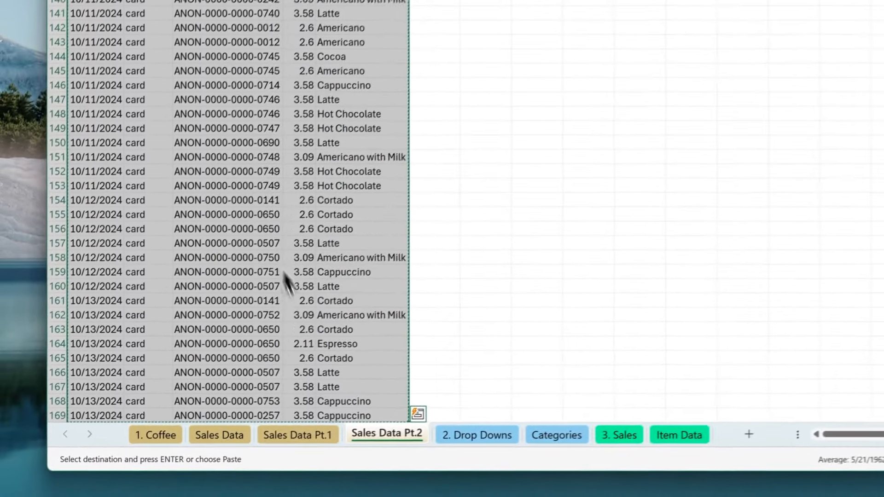
Paste the copied records directly below the Sales Data table from cell A1751 and review the added rows.
click(230, 435)
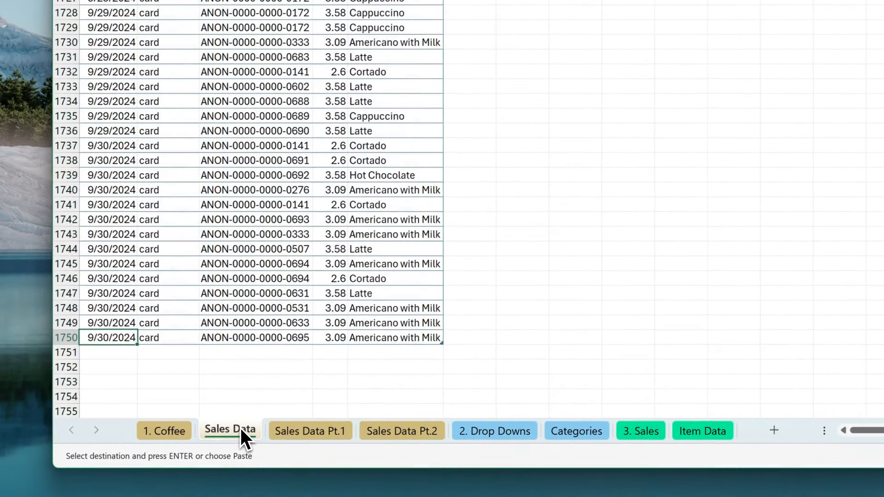
click(120, 353)
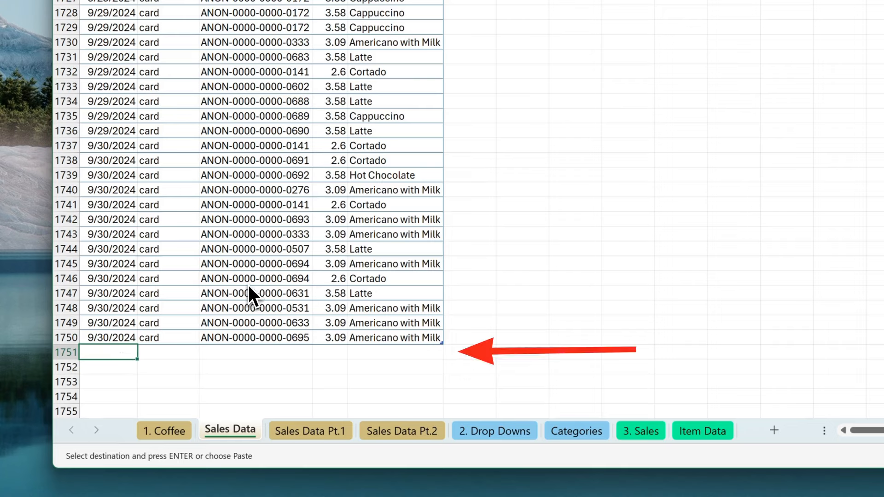
key(ctrl+v)
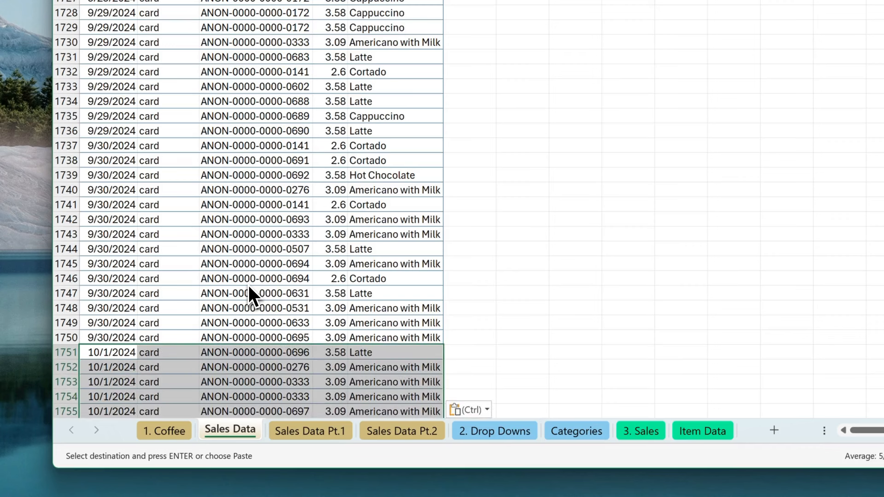
scroll(249, 316, down, 2)
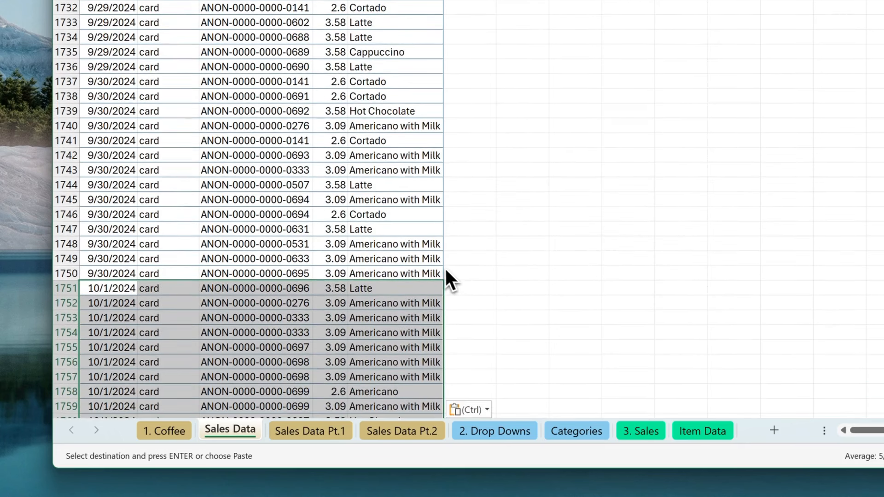
scroll(395, 288, down, 8)
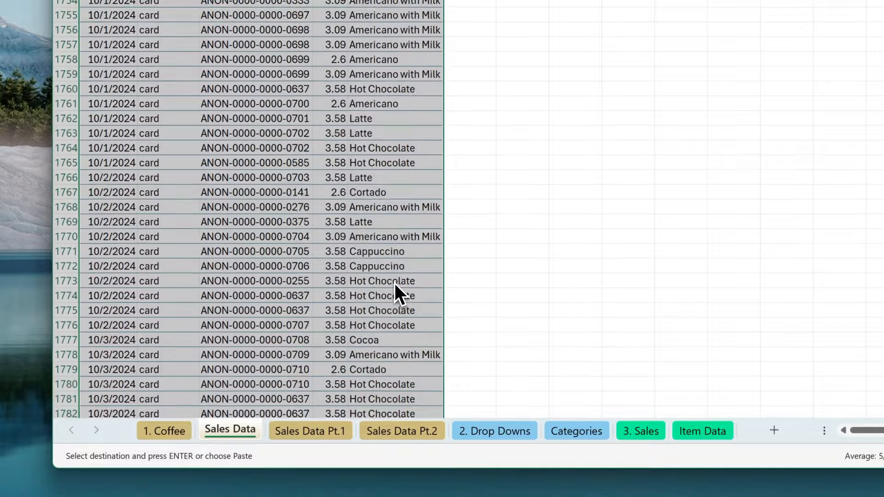
scroll(395, 284, down, 15)
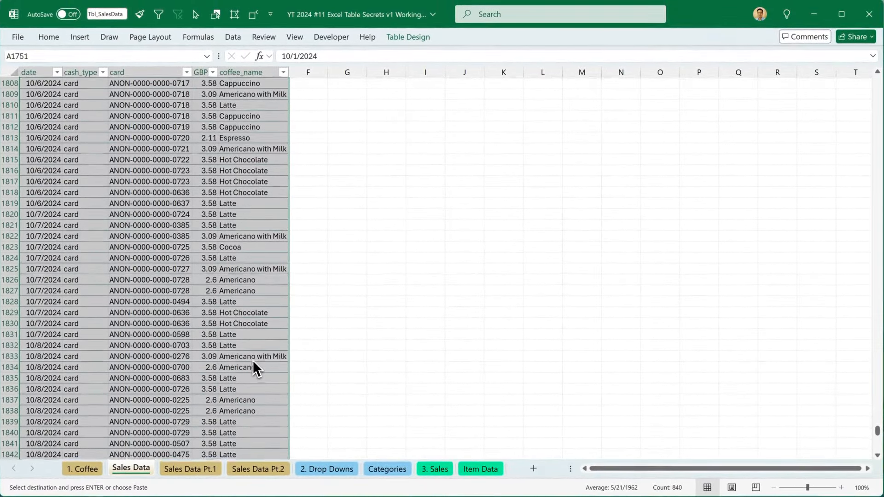
scroll(253, 360, down, 10)
Refresh the PivotChart on the 1. Coffee sheet to include the appended sales records.
click(82, 469)
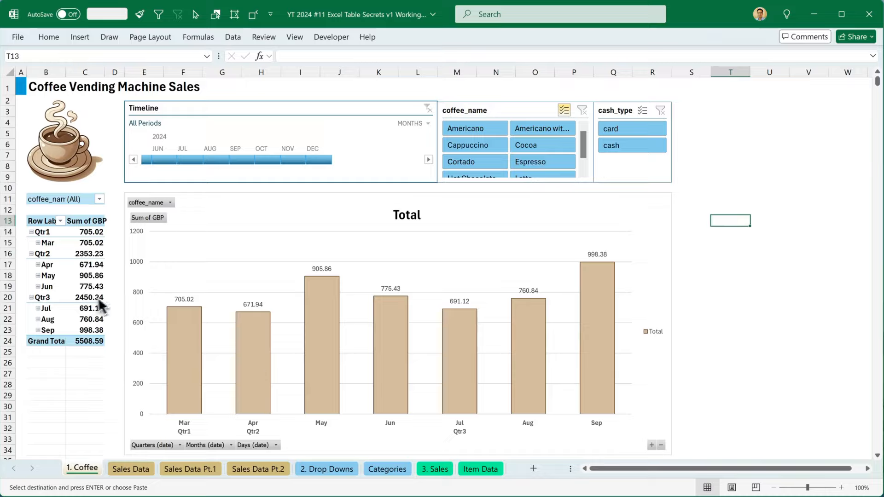
mouse_move(601, 391)
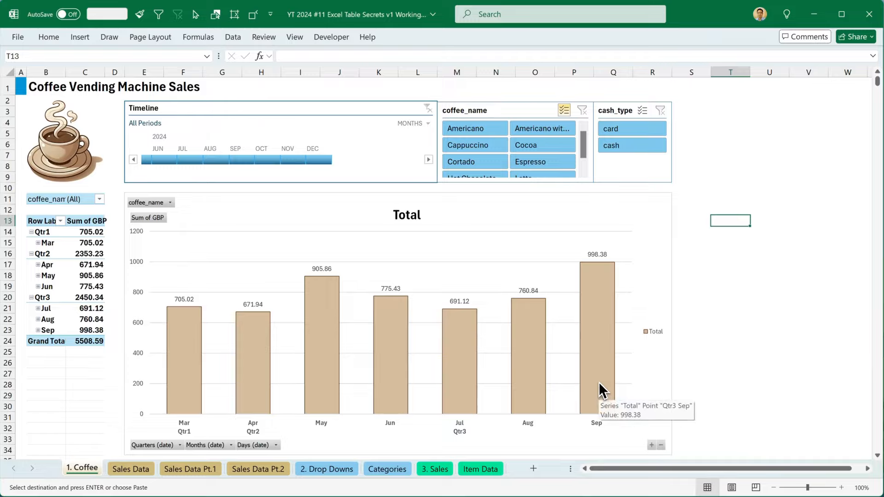
click(459, 216)
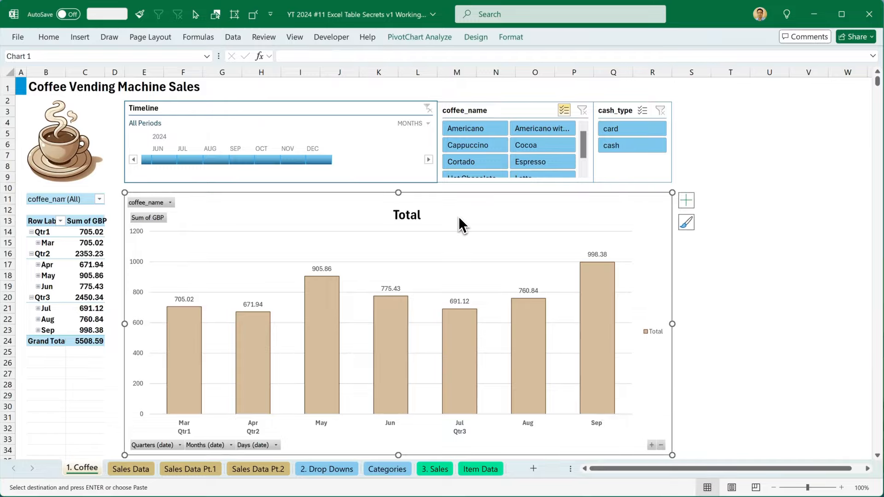
click(421, 38)
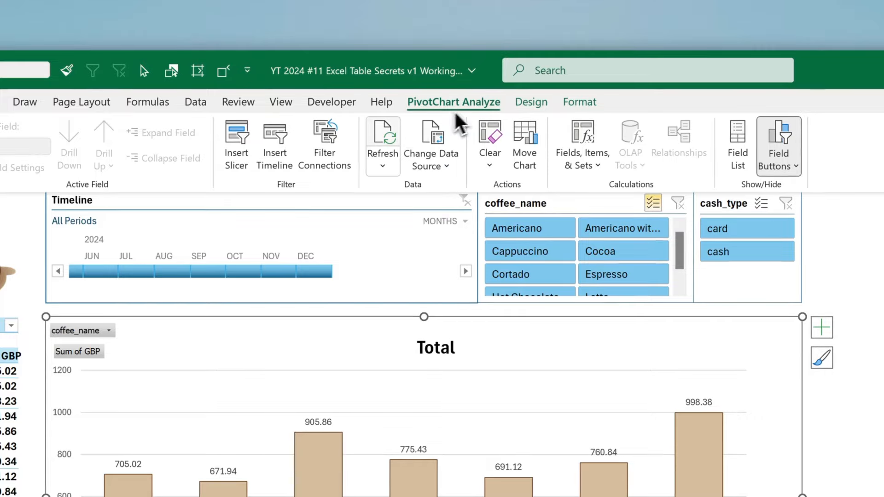
click(388, 134)
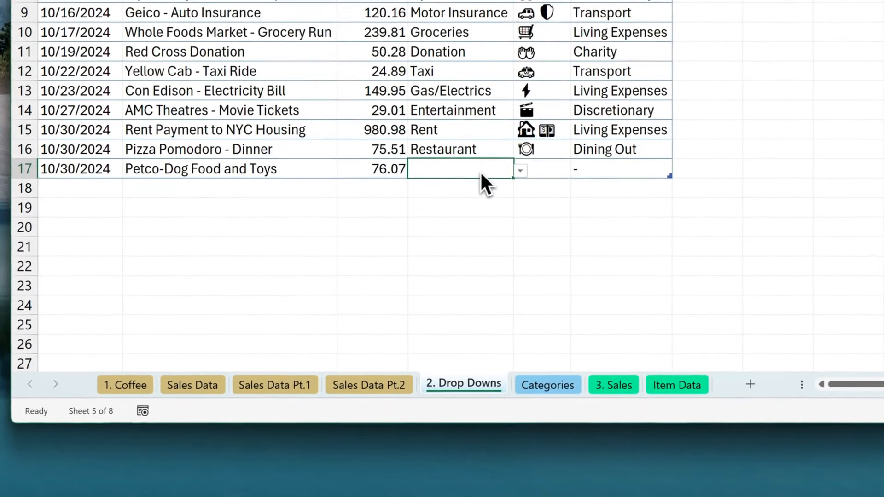
Set the sub-category of the Petco-Dog Food and Toys expense in row 17 to Pets using the cell's drop-down list.
click(520, 171)
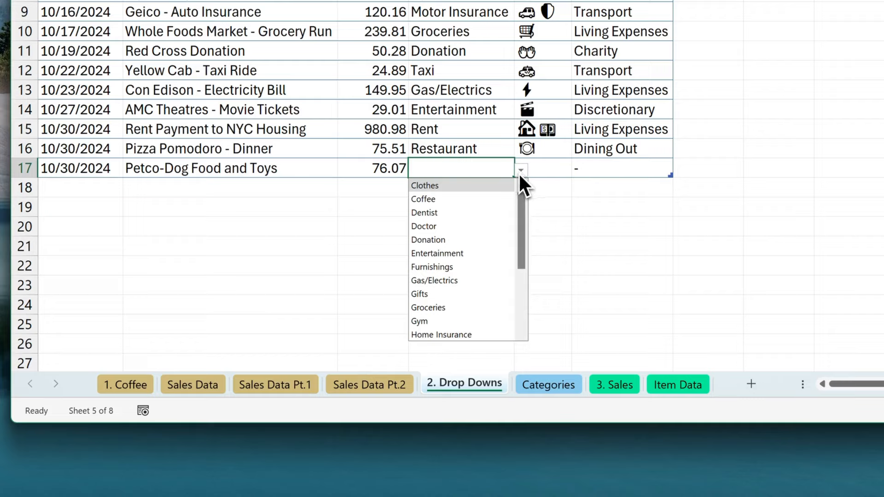
scroll(479, 240, down, 3)
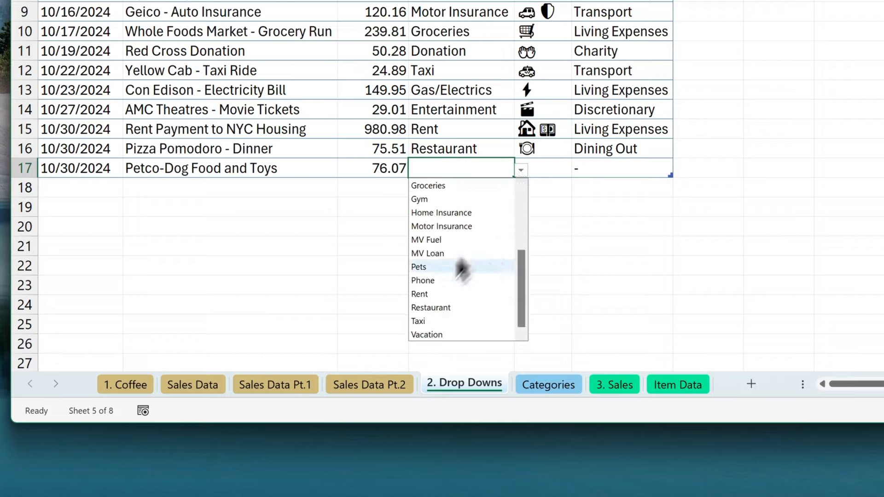
click(444, 271)
click(551, 175)
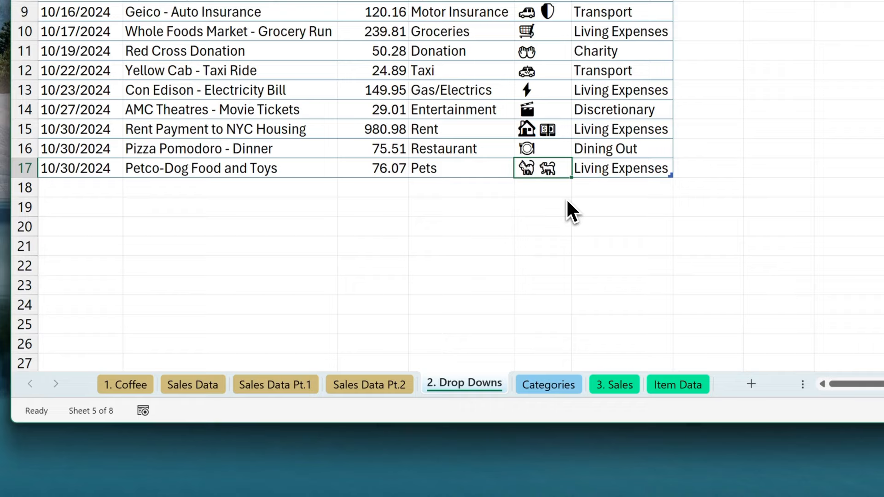
Browse the sub-category choices offered by the drop-down list in row 17.
click(501, 174)
click(522, 170)
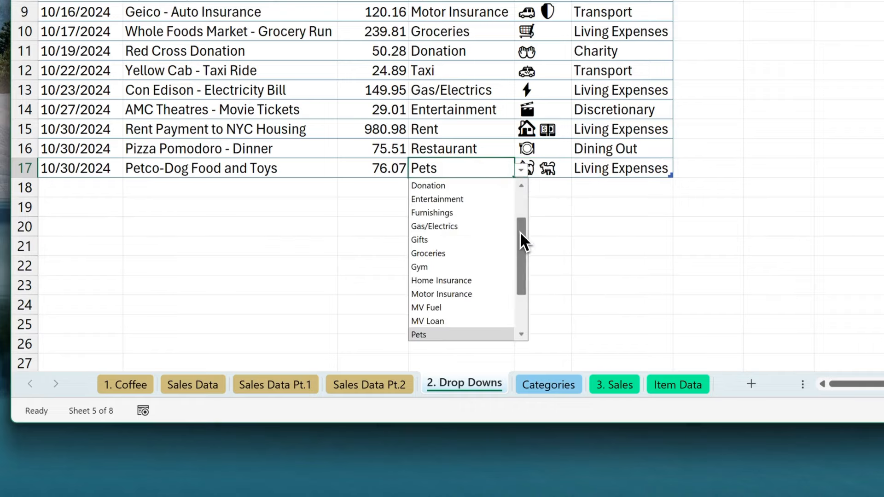
drag(520, 231, 517, 273)
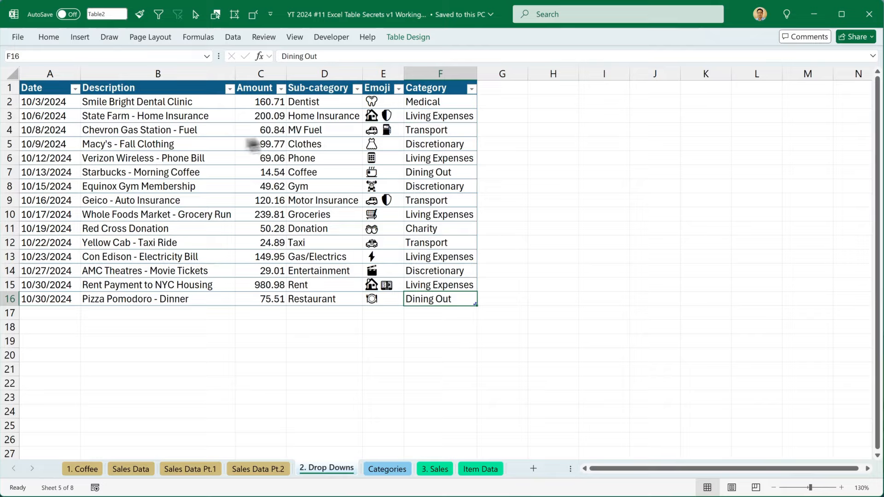
Convert the range A1:C22 on the Categories sheet into a table with headers.
click(399, 470)
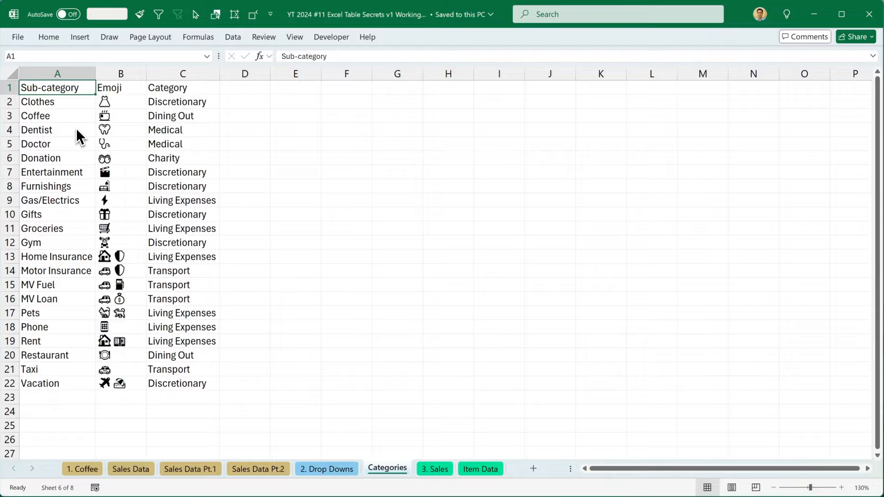
click(80, 36)
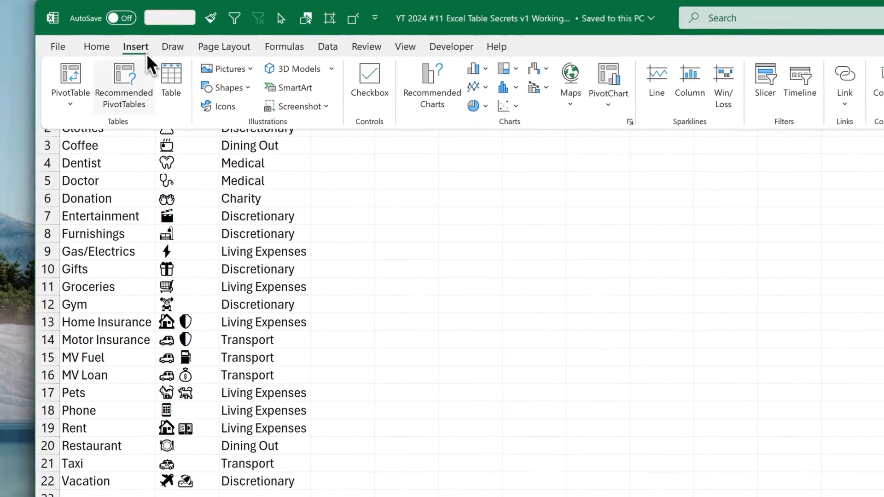
click(172, 82)
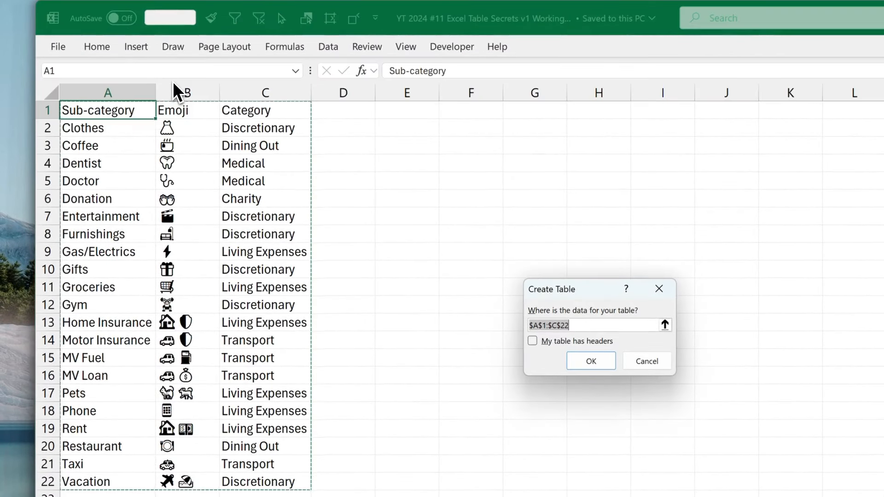
drag(602, 292, 397, 146)
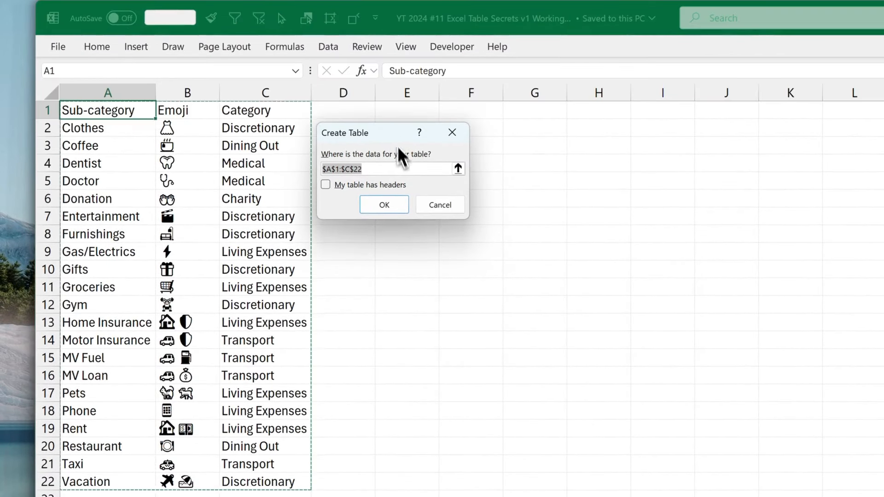
click(378, 168)
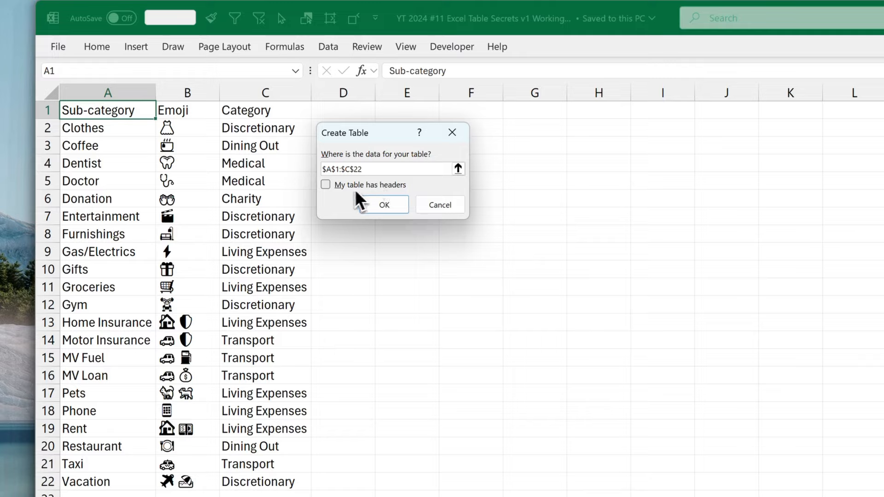
click(328, 186)
click(384, 205)
Restyle the Categories table with the Light style that has a solid dark blue header and unshaded rows.
click(167, 128)
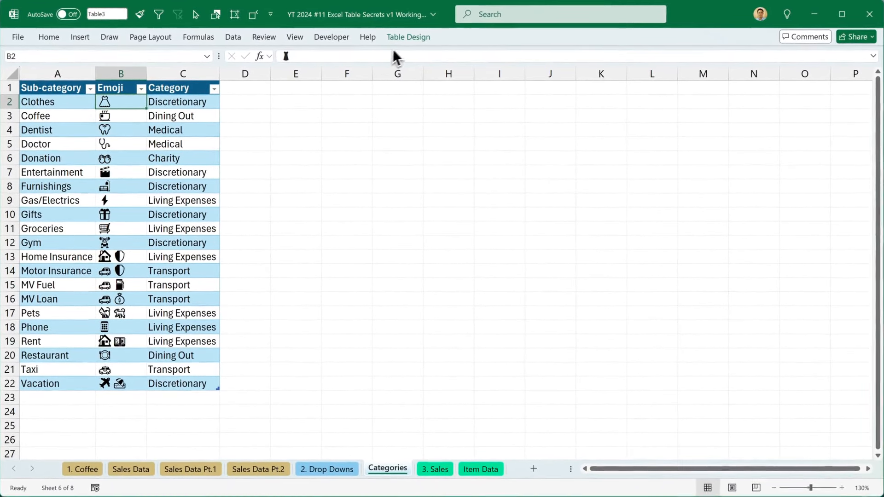
click(414, 40)
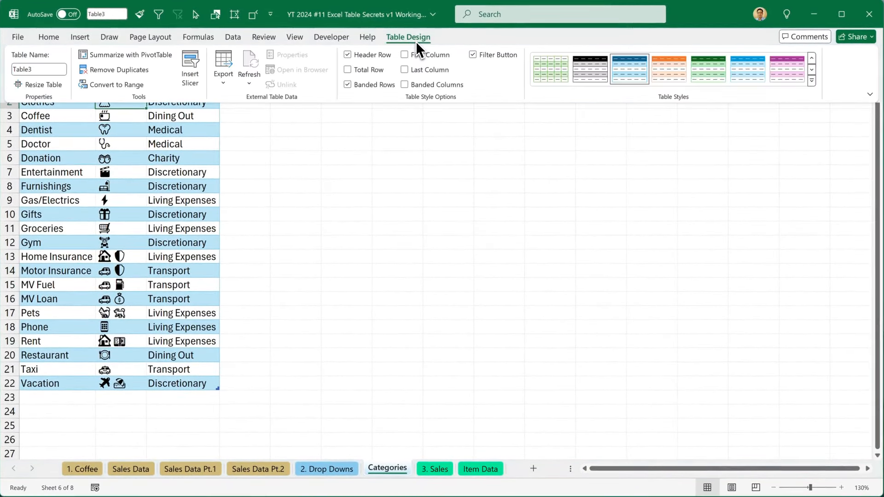
click(812, 81)
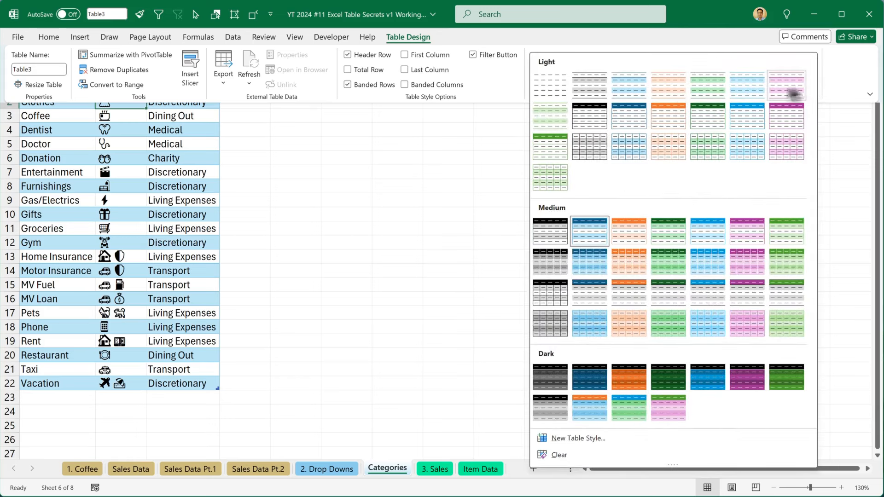
click(638, 117)
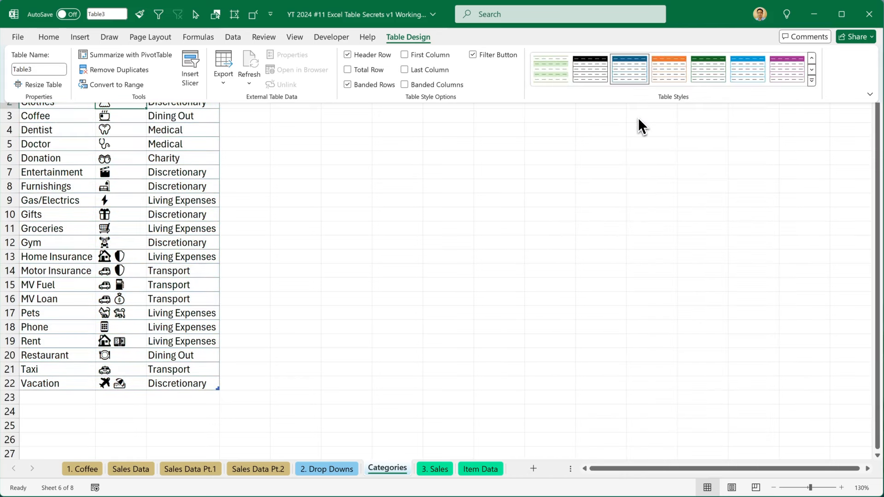
Switch to ChatGPT and examine the prompt and generated tables that match each budget expense sub-category with emojis.
click(132, 126)
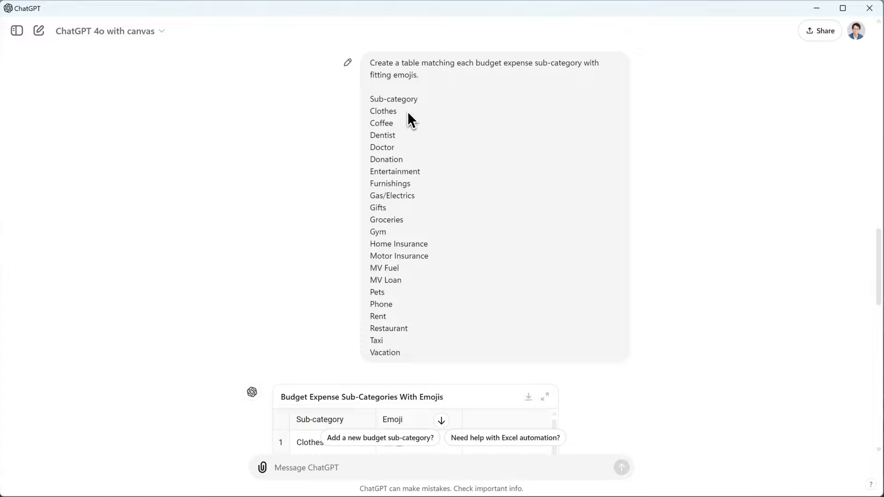
scroll(328, 328, down, 2)
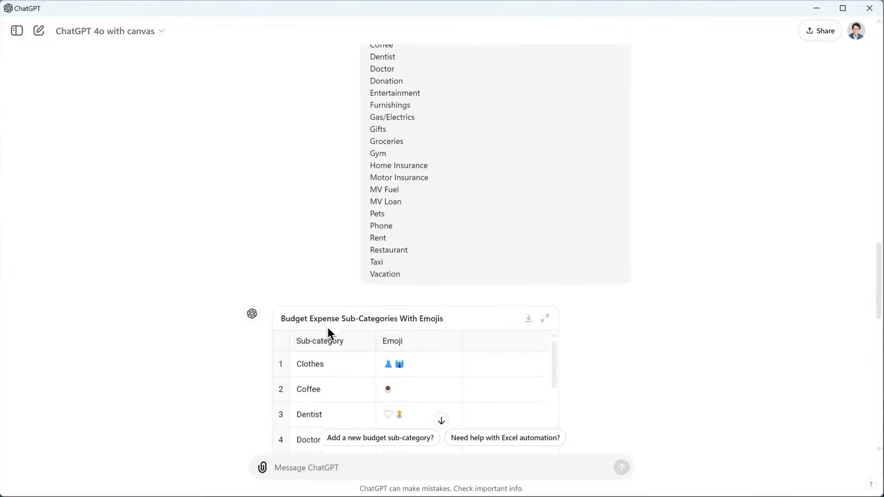
scroll(327, 327, down, 4)
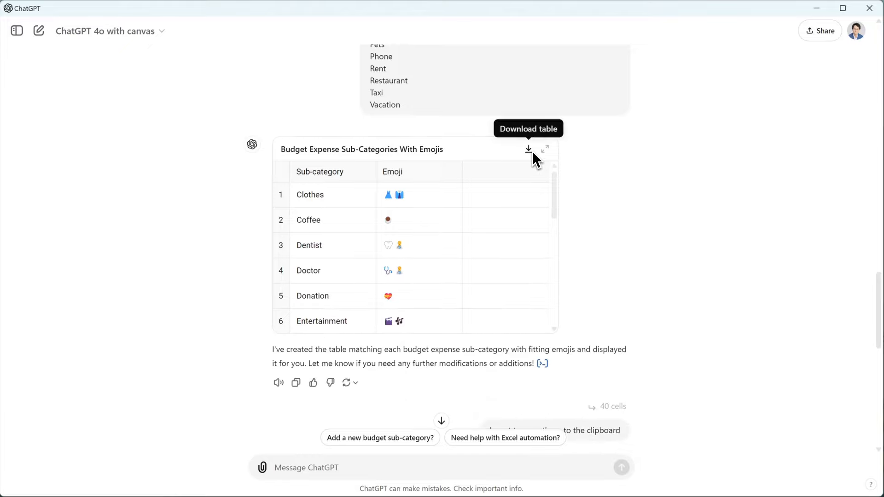
scroll(338, 387, down, 4)
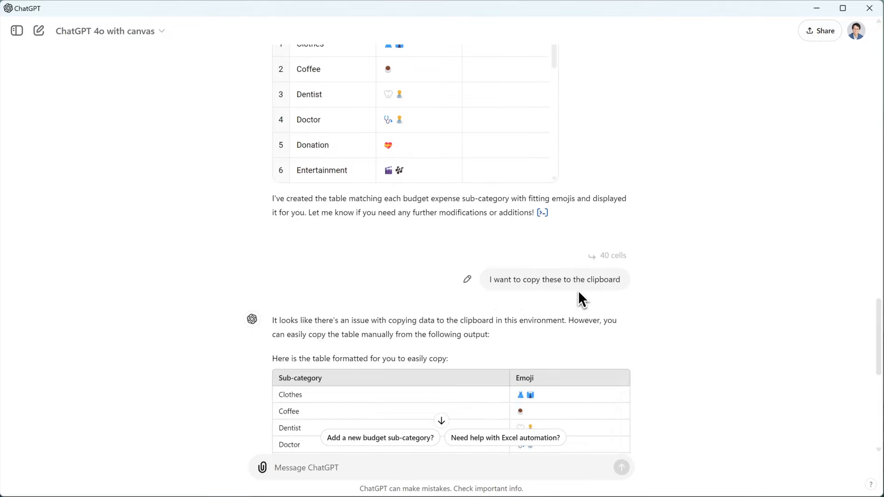
scroll(514, 355, down, 6)
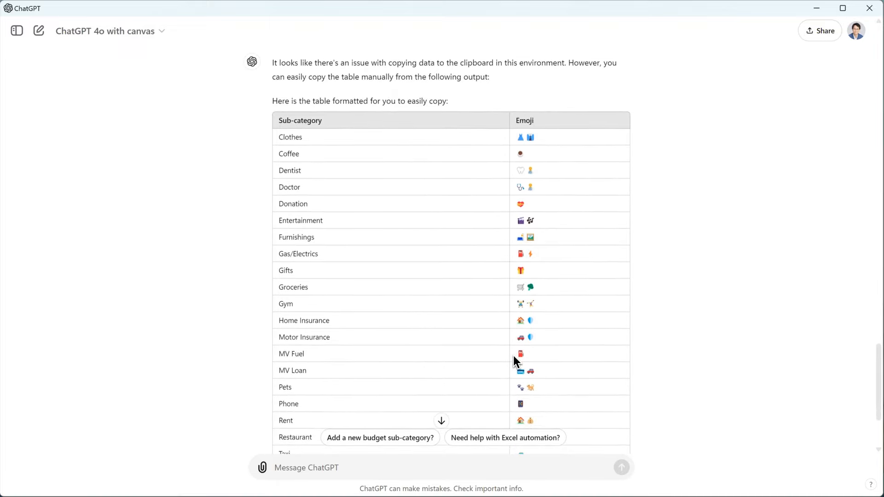
Select the generated sub-category and emoji table, return to Excel, and search the emoji picker for "clothes" at cell B2.
drag(281, 120, 598, 362)
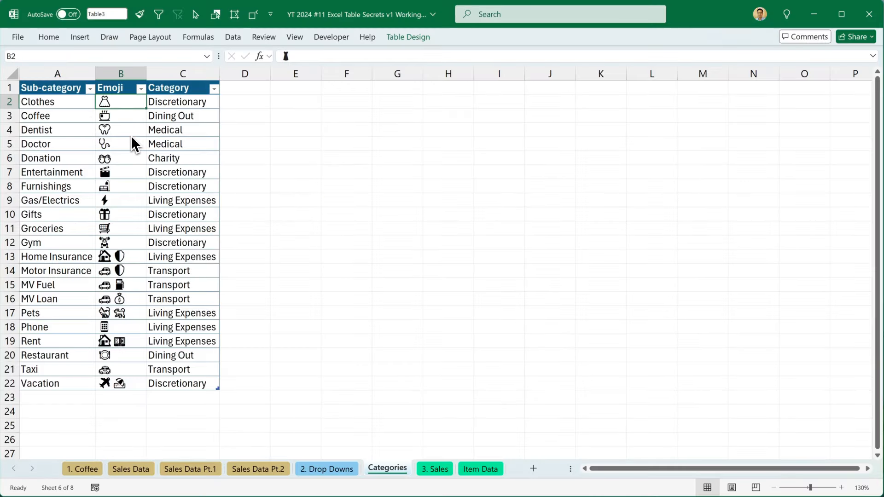
key(super+period)
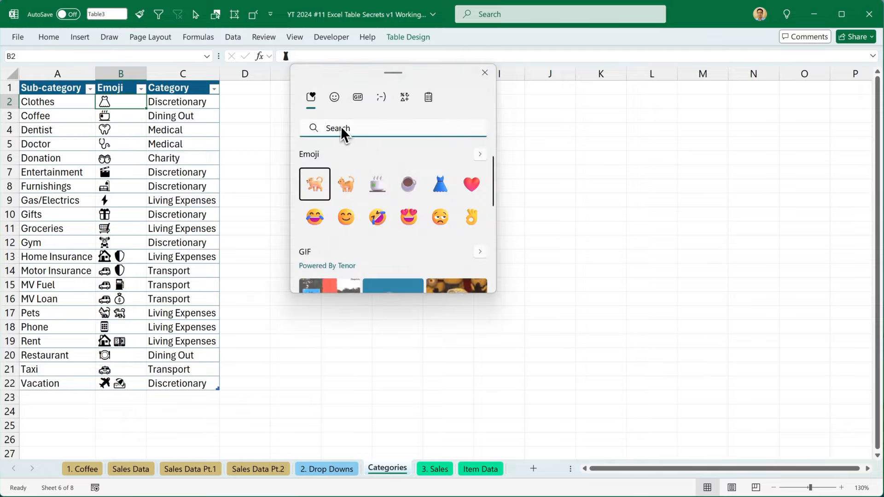
text(clothes)
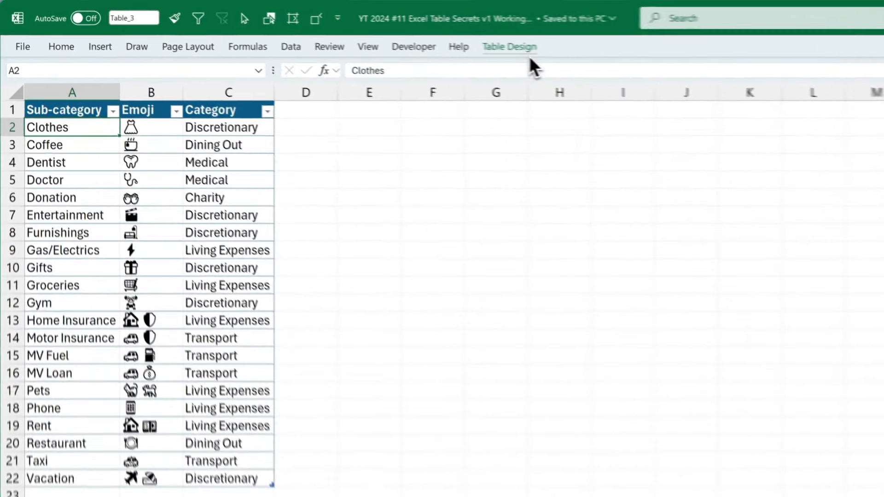
Rename the table on the Categories sheet to Tbl_Expense_Categories.
click(513, 47)
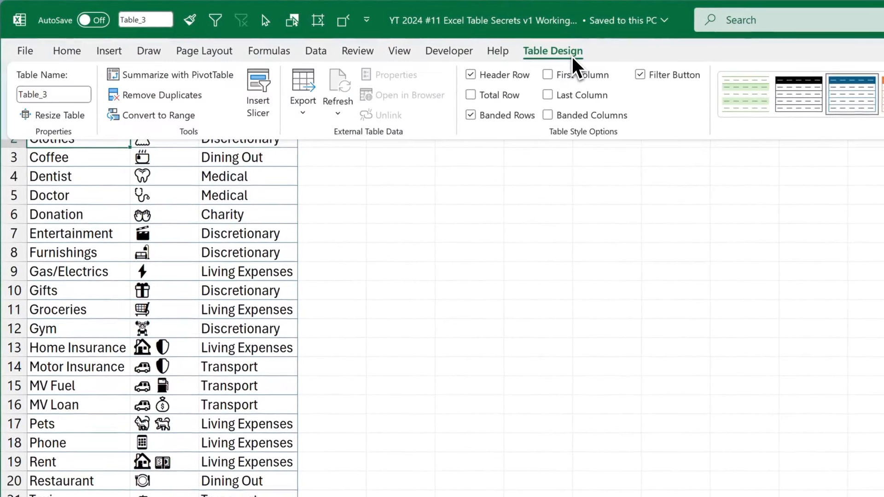
click(41, 96)
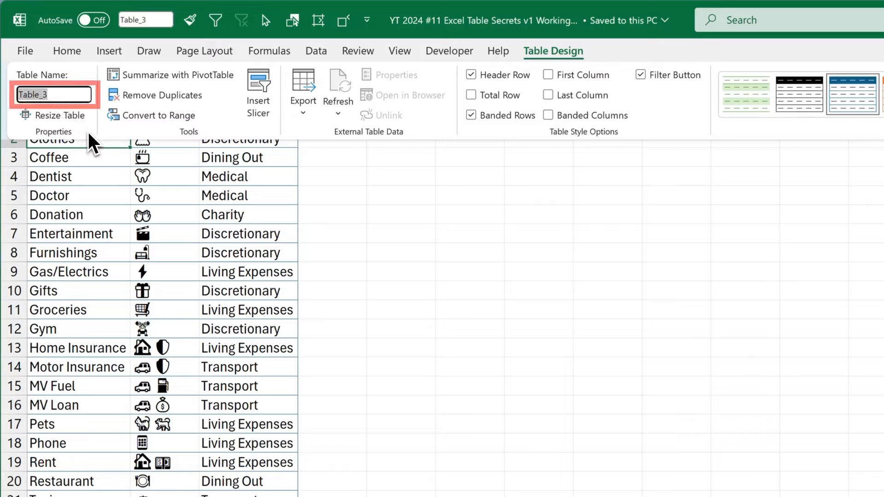
key(BackSpace)
text(Tbl_Expense)
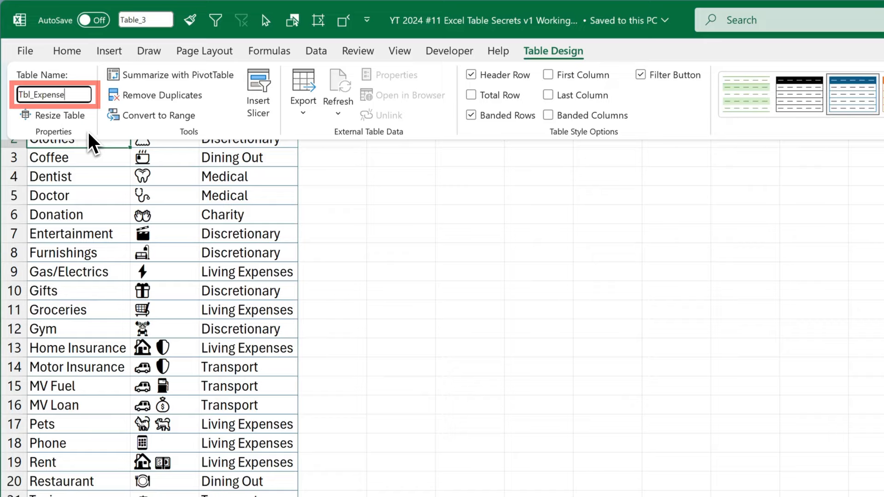
text(_Categor)
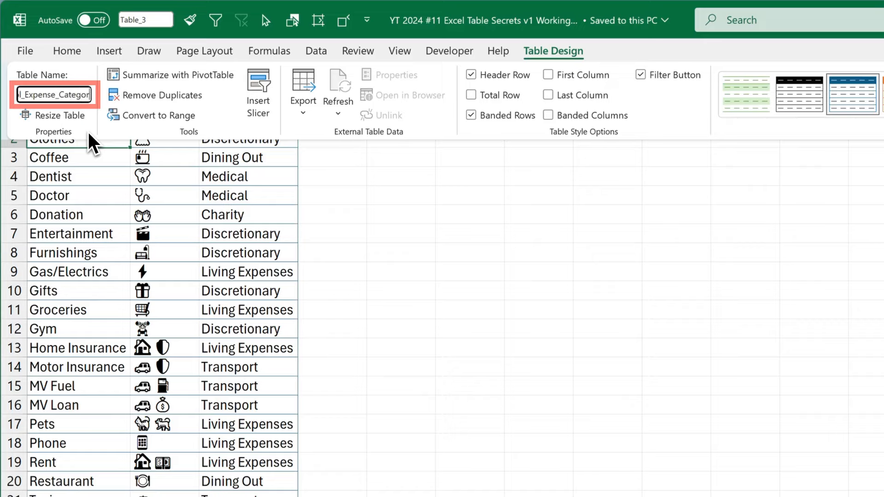
text(ies)
key(Return)
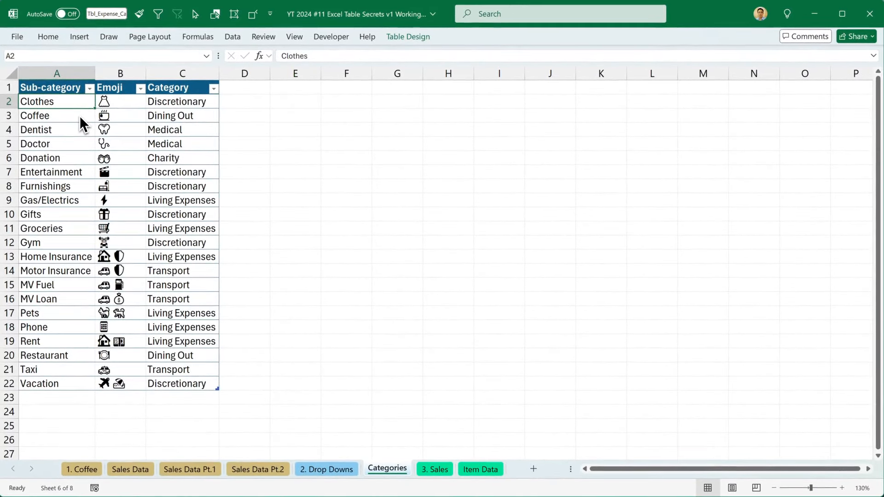
Define the workbook-scoped name Expense_Categories, referring to =Tbl_Expense_Categories[Sub-category].
key(ctrl+F3)
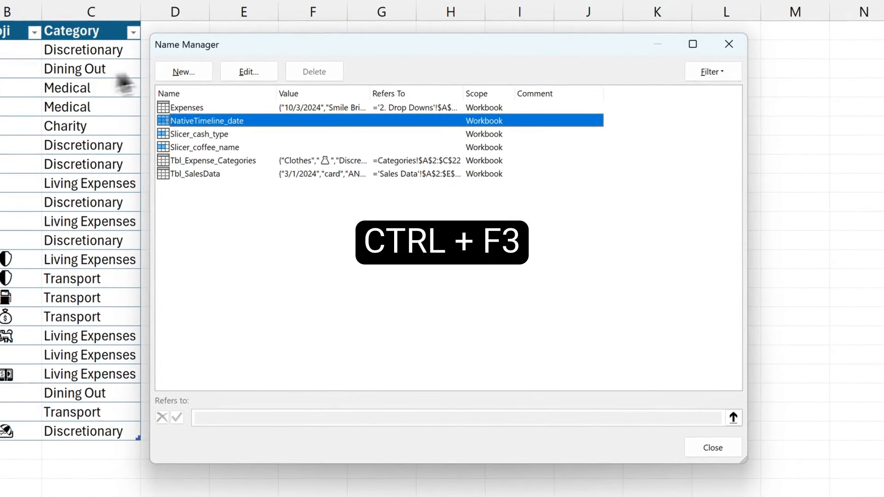
click(205, 73)
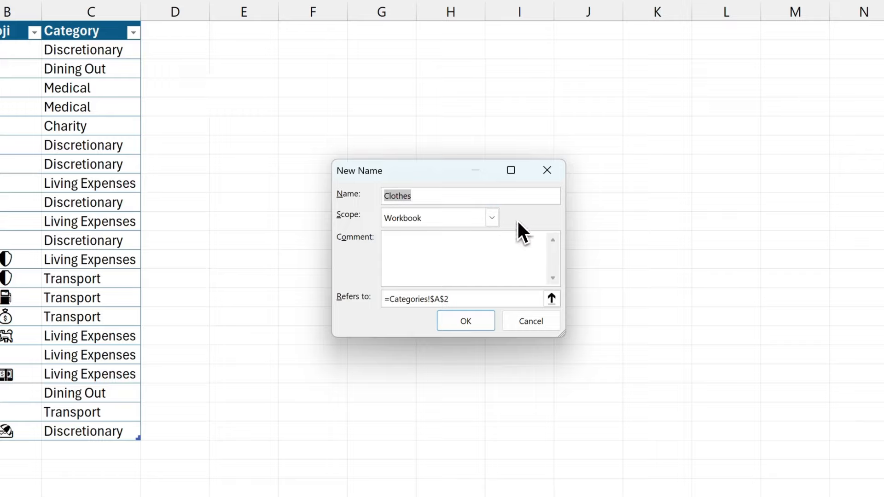
text(Expense_Categories)
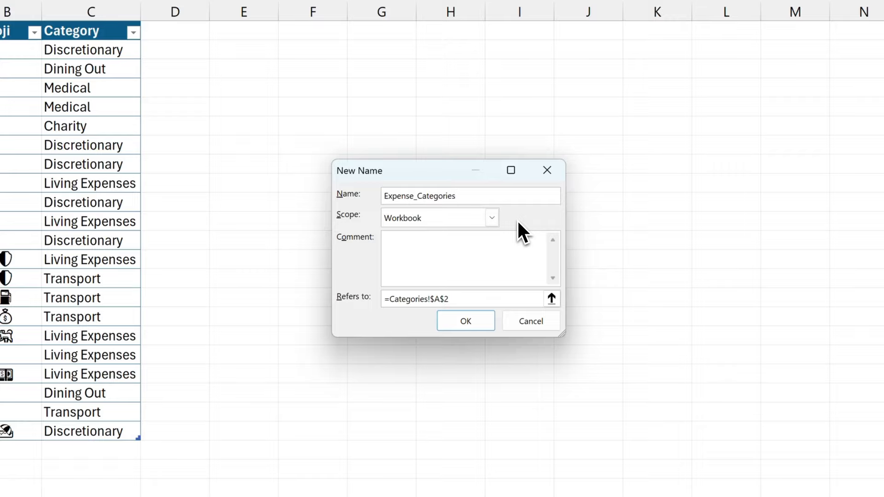
click(552, 299)
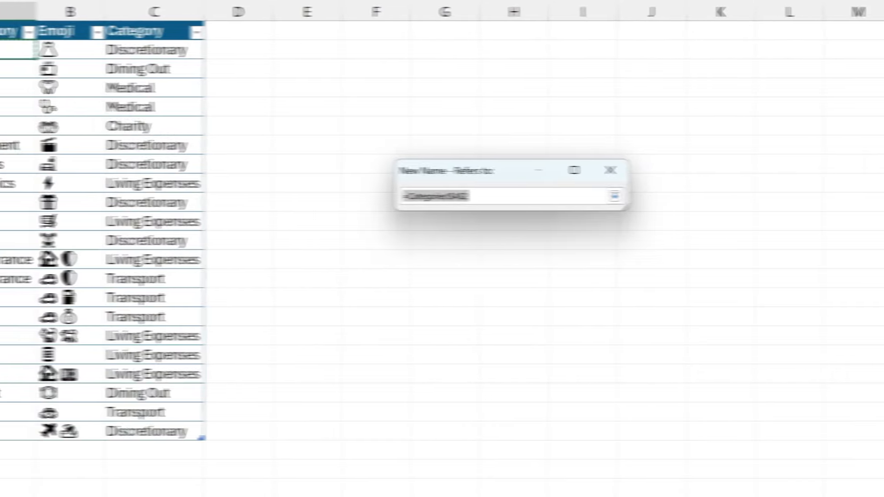
drag(91, 54, 119, 438)
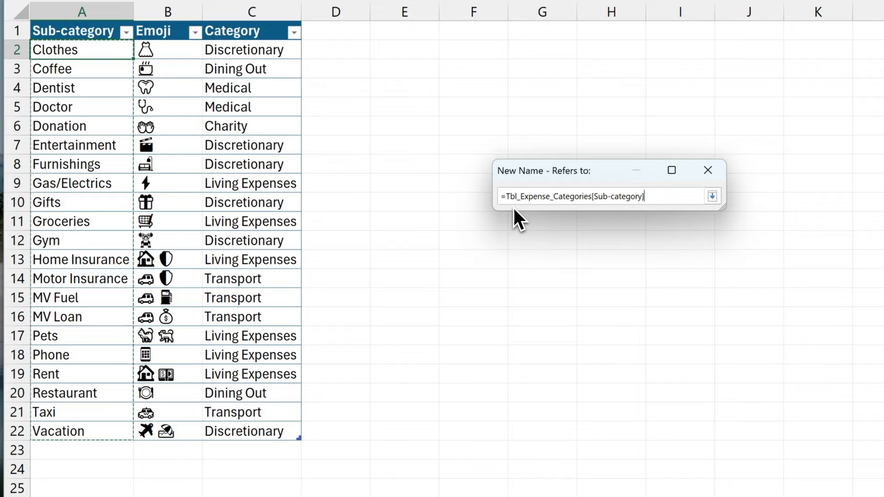
key(Return)
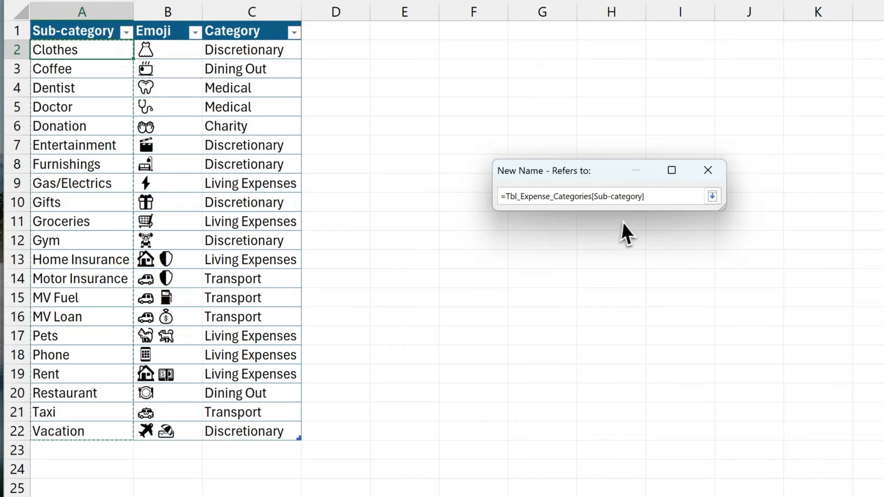
click(713, 196)
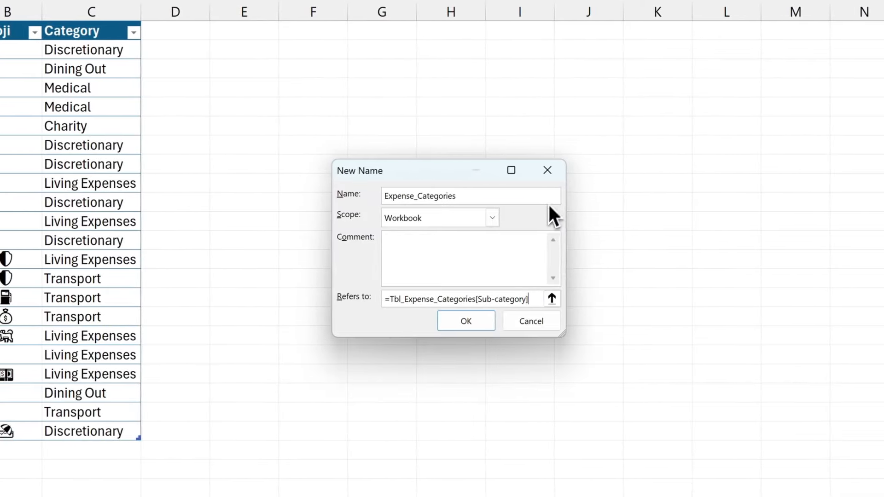
click(465, 327)
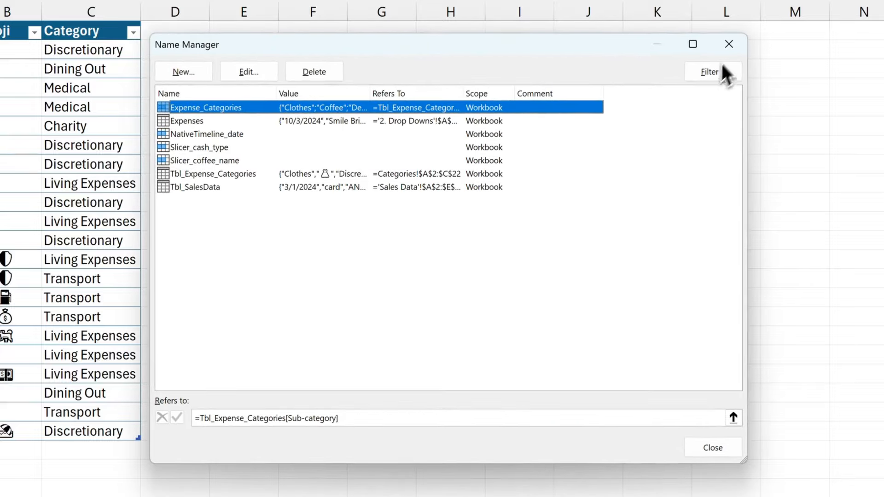
click(730, 46)
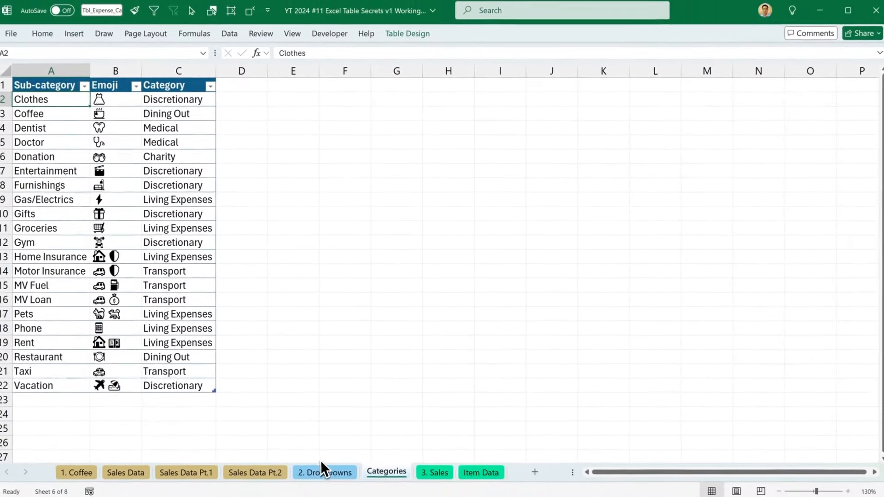
Apply list data validation to the Sub-category cells D2:D16 on the 2. Drop Downs sheet, with =Expense_Categories as the source.
click(327, 470)
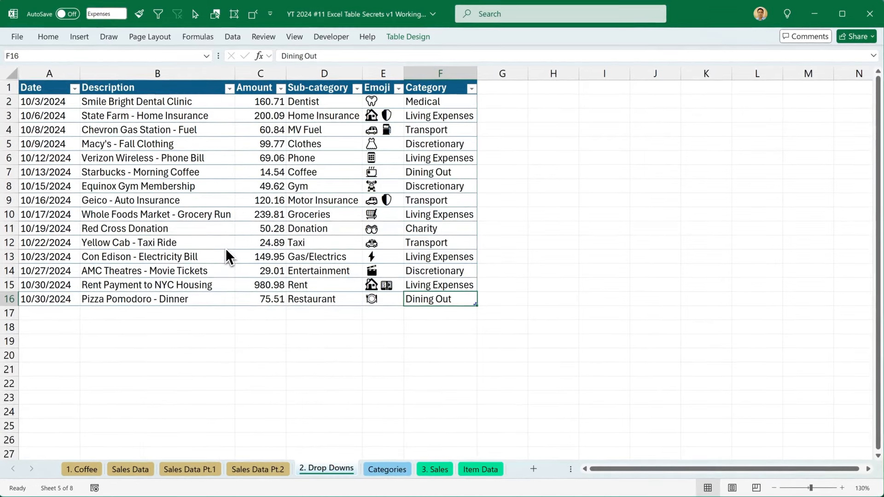
drag(333, 102, 341, 298)
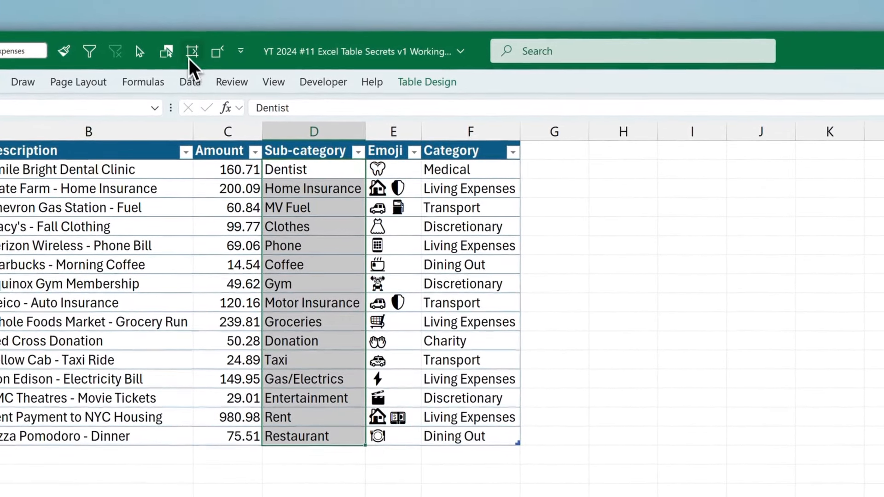
click(232, 37)
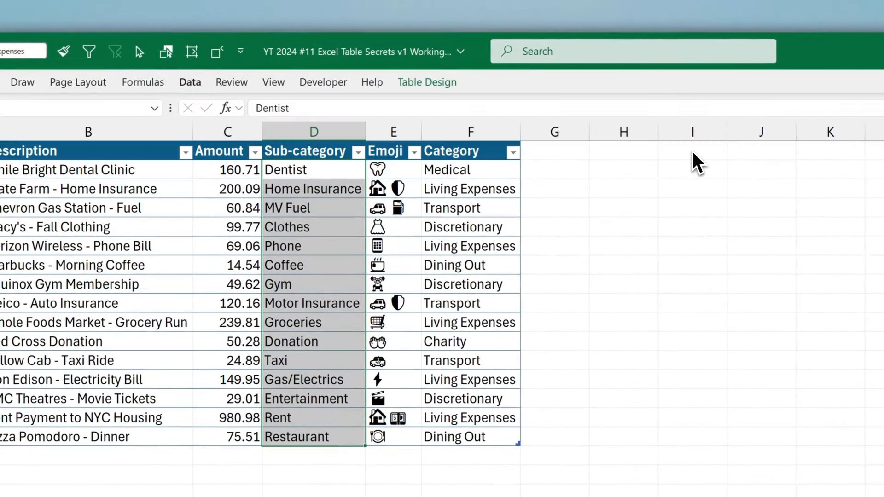
click(695, 148)
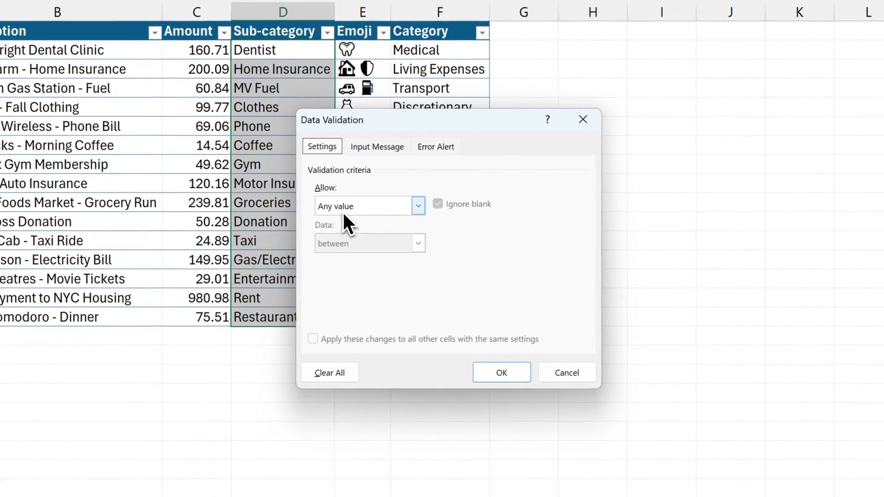
click(421, 208)
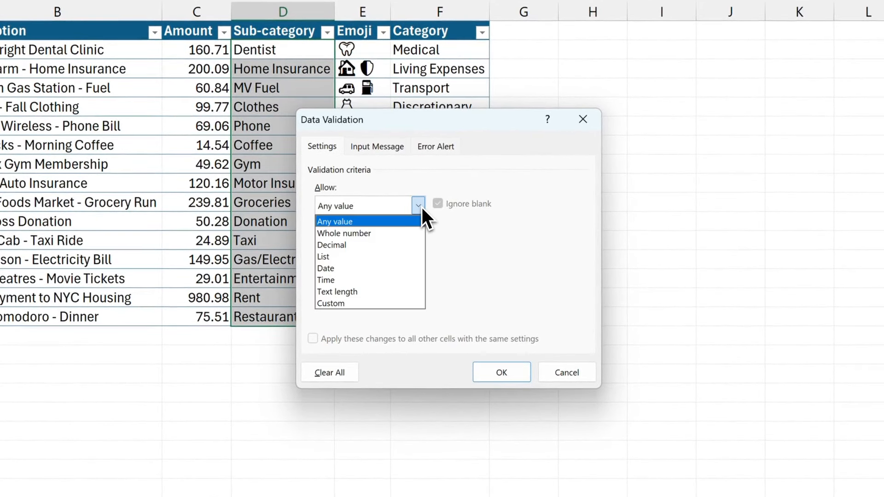
click(354, 256)
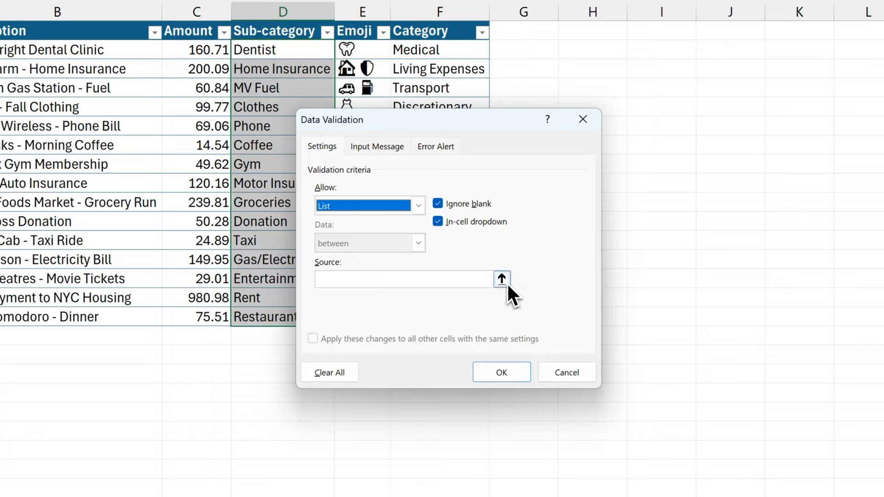
click(406, 282)
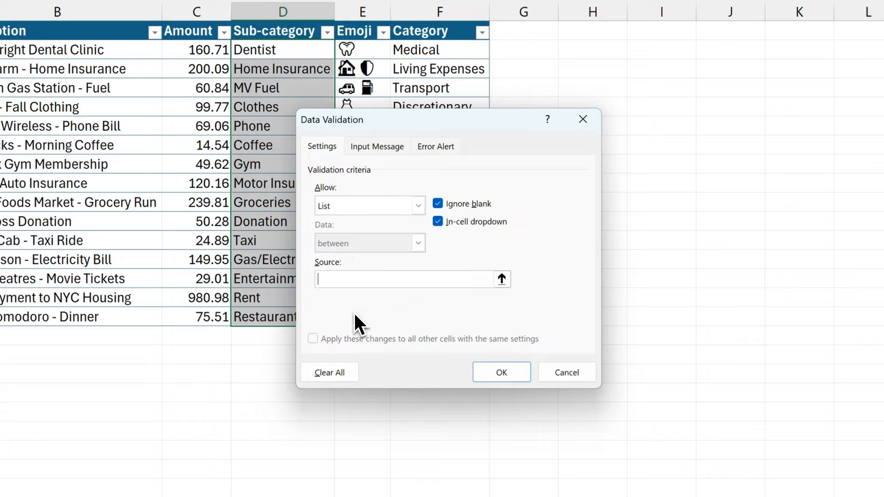
key(F3)
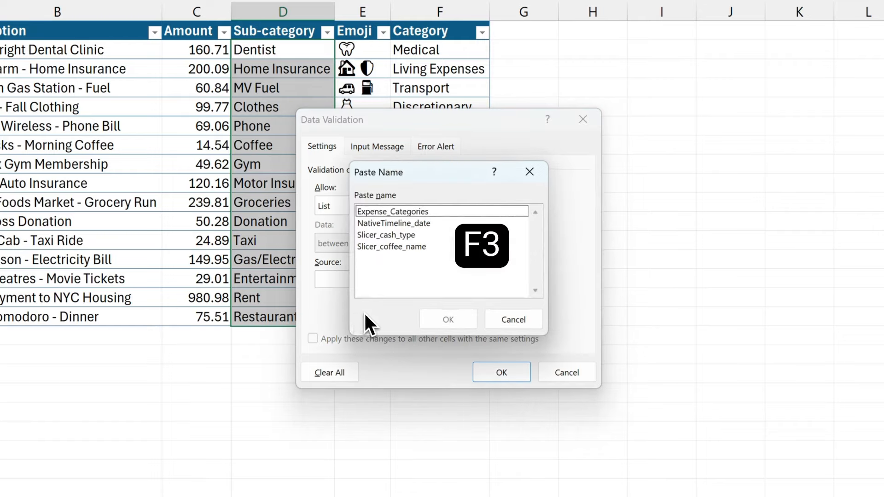
click(435, 212)
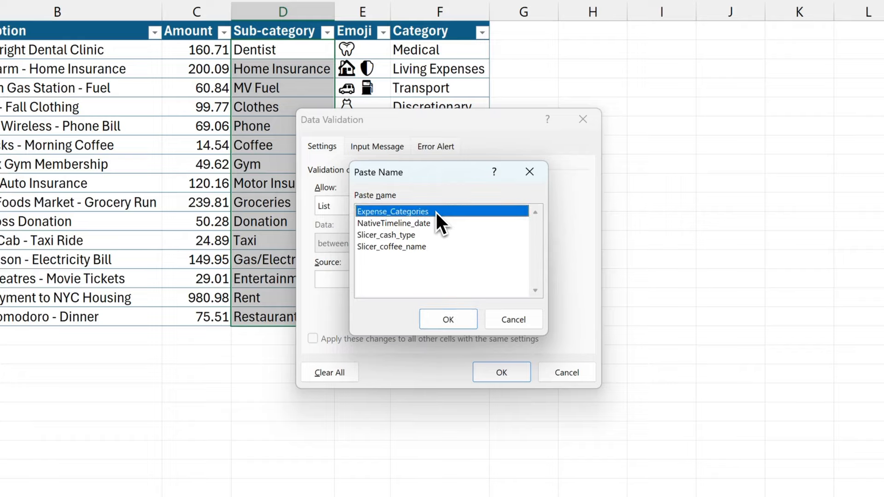
click(463, 319)
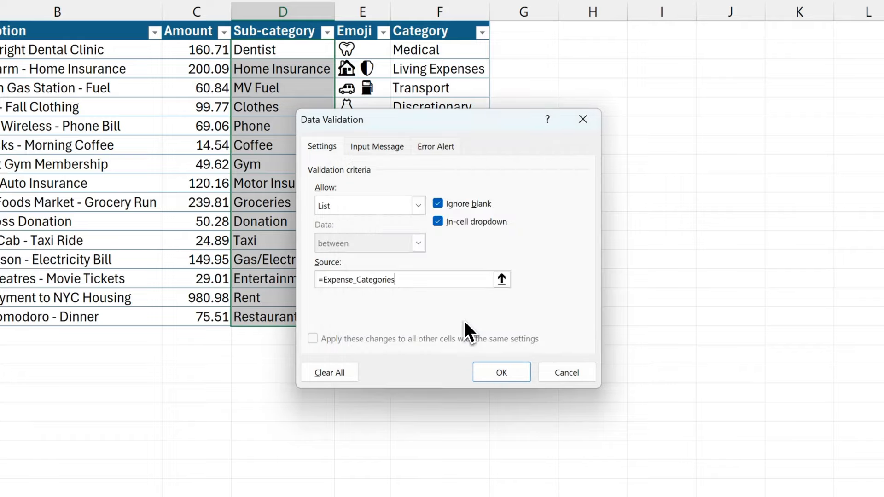
click(513, 374)
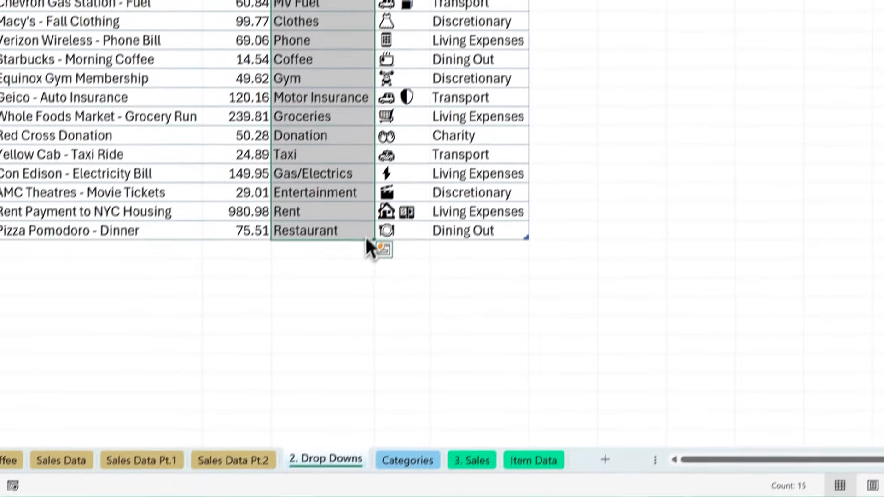
Browse the sub-category drop-down list in D16 and pick Restaurant.
click(361, 235)
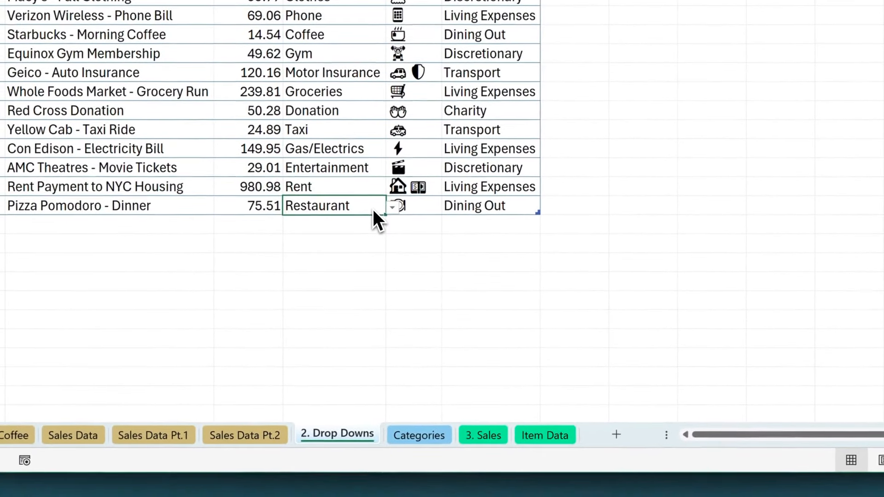
click(381, 233)
mouse_move(398, 276)
mouse_down()
mouse_move(394, 284)
mouse_move(391, 233)
mouse_move(392, 283)
mouse_up()
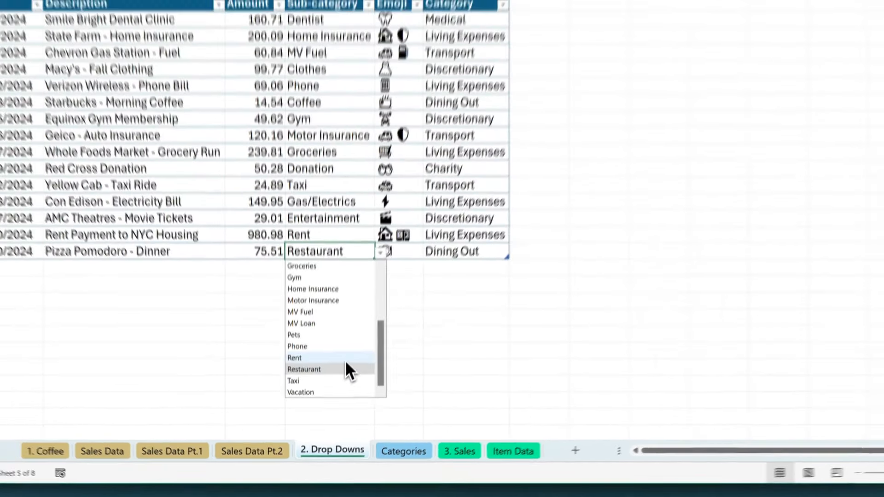
click(347, 369)
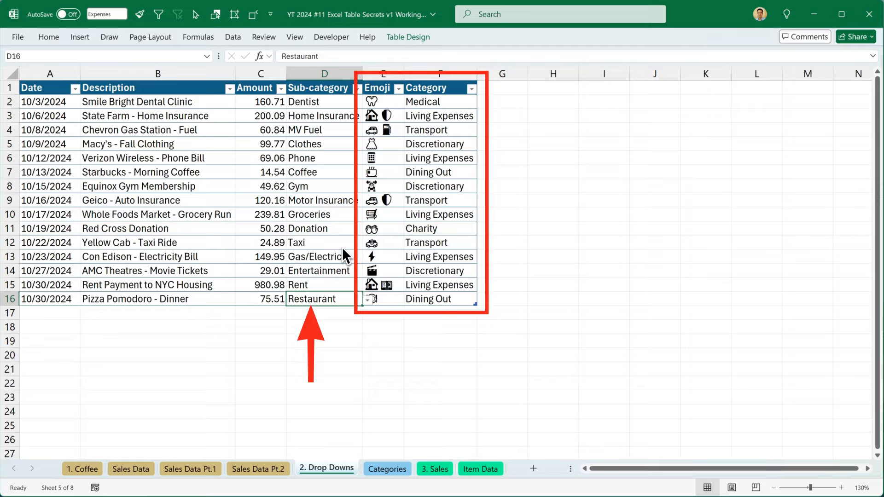
Start an XLOOKUP in E2 with [@[Sub-category]] as lookup value and Tbl_Expense_Categories[Sub-category] from the Categories sheet as lookup array.
click(376, 102)
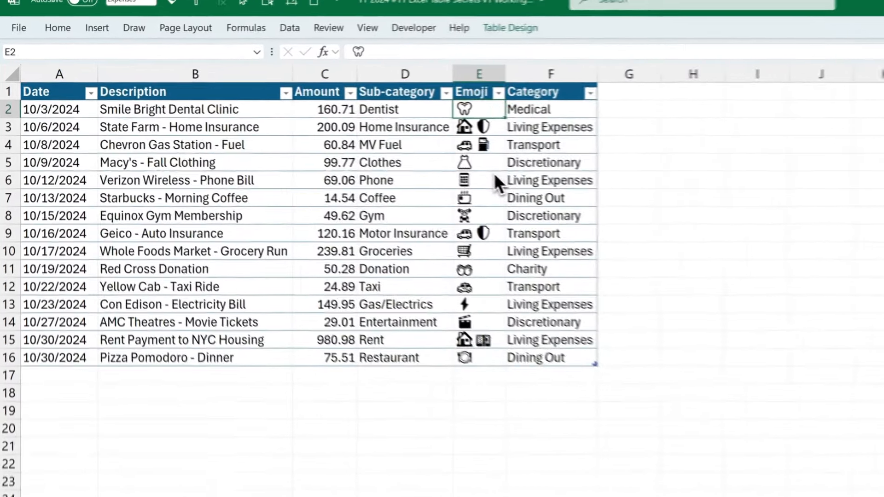
text(=xlo)
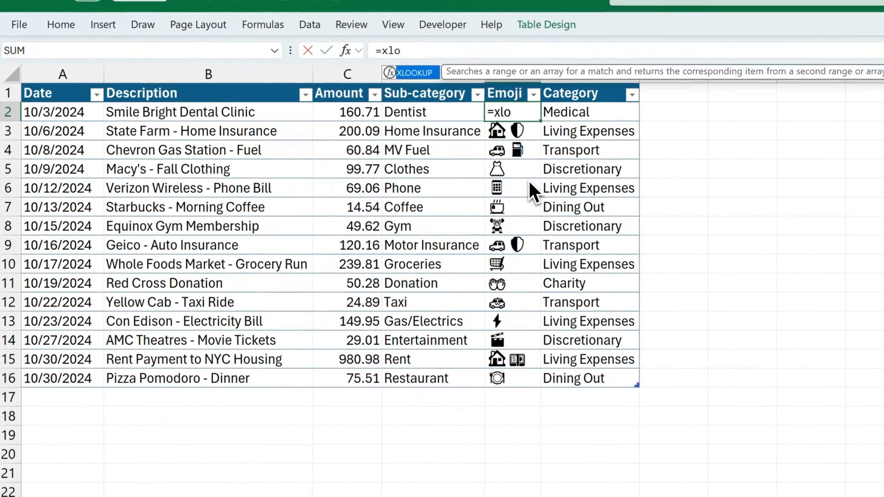
text(okup)
text(()
click(437, 117)
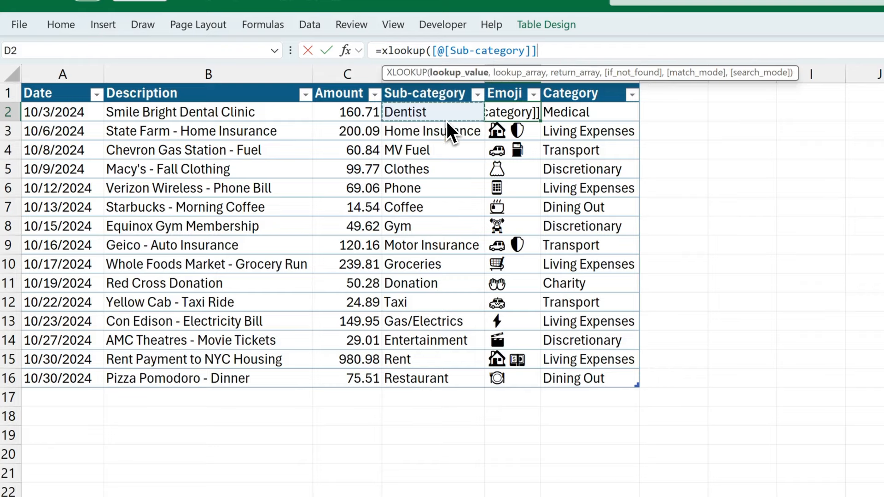
text(,)
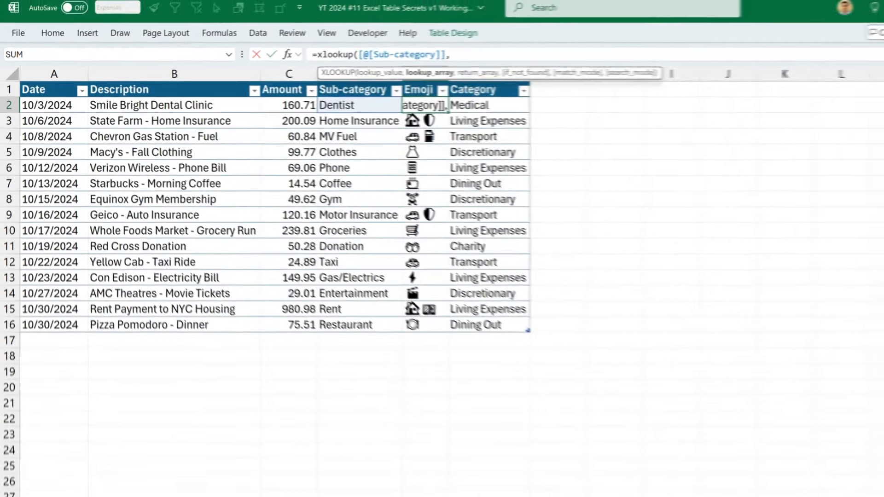
click(388, 469)
drag(79, 101, 67, 383)
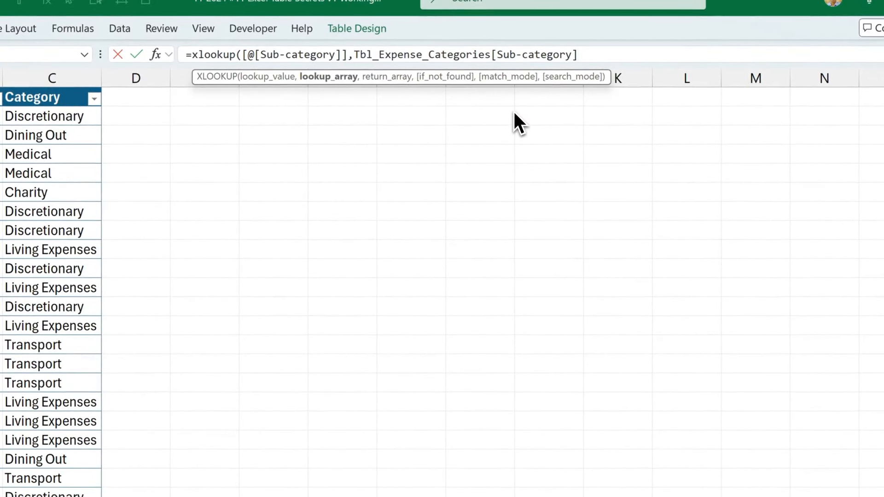
Complete E2's XLOOKUP with return array Tbl_Expense_Categories[Emoji], "-" if not found and exact match 0, and fill it down the Emoji column.
text(,)
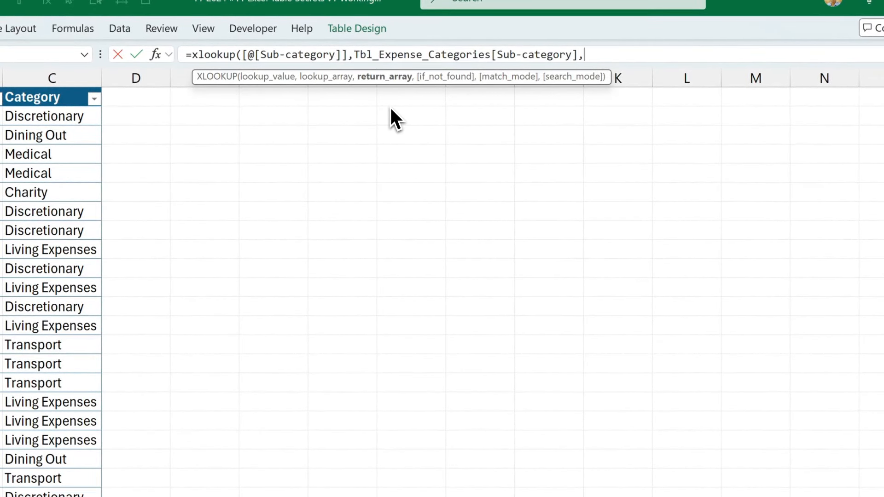
drag(109, 91, 223, 434)
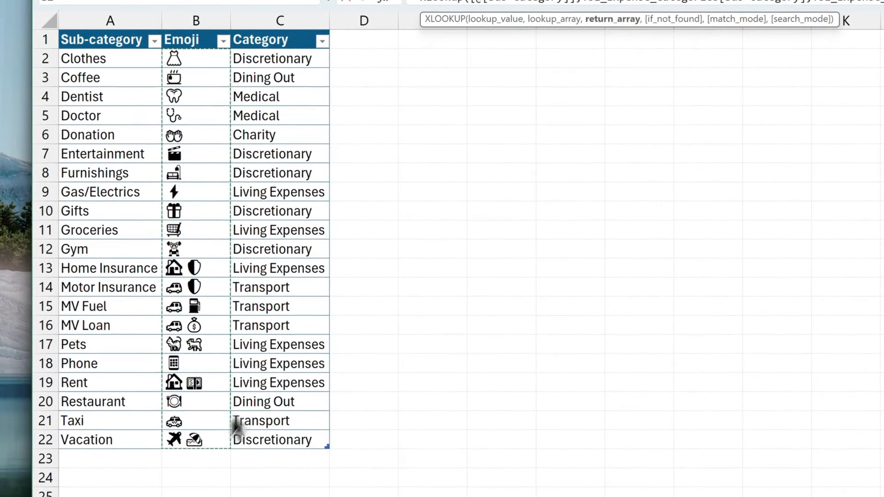
text(,)
text(")
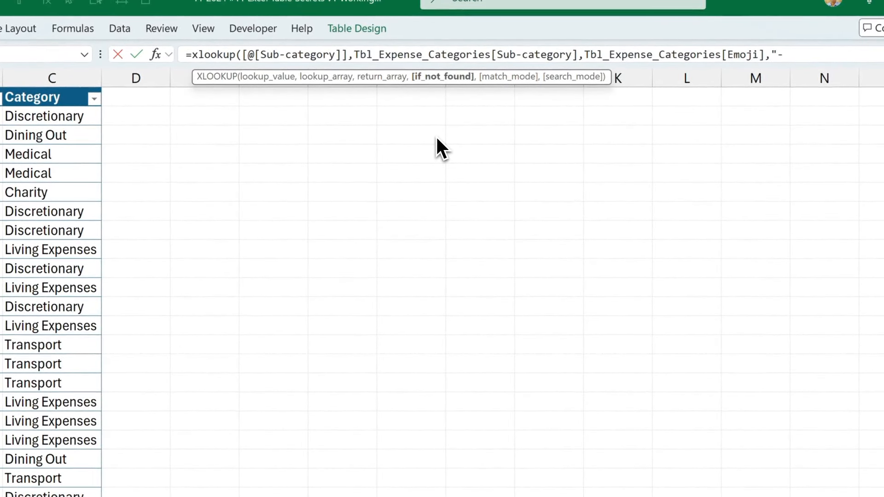
text(-",)
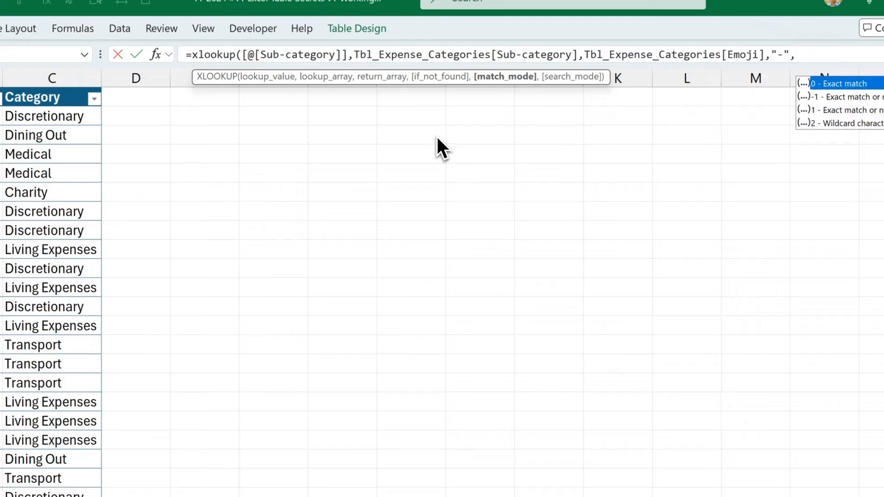
double_click(852, 82)
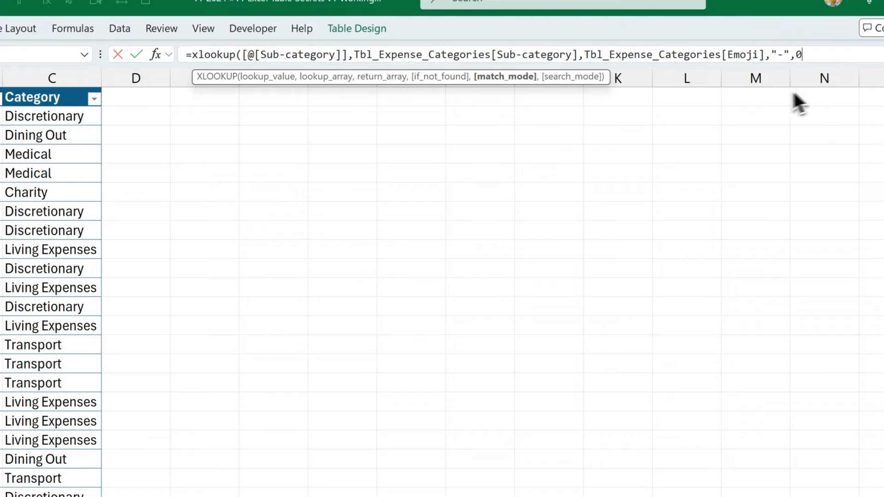
text())
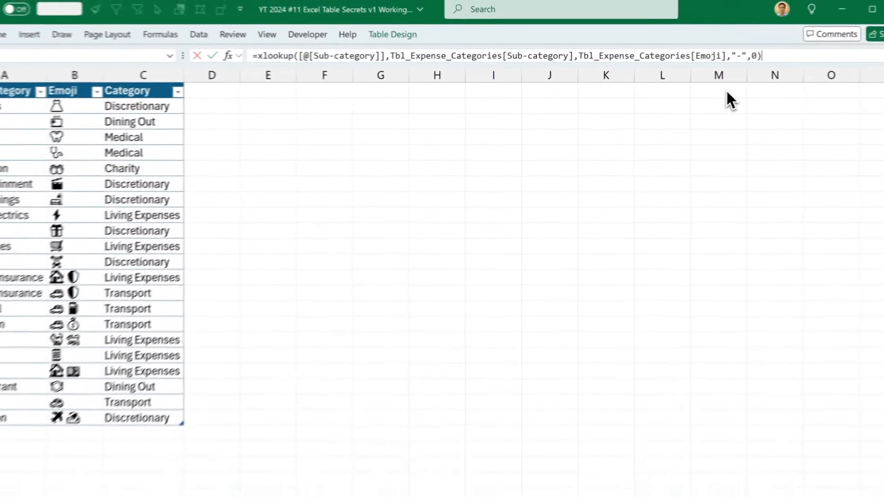
key(ctrl+Return)
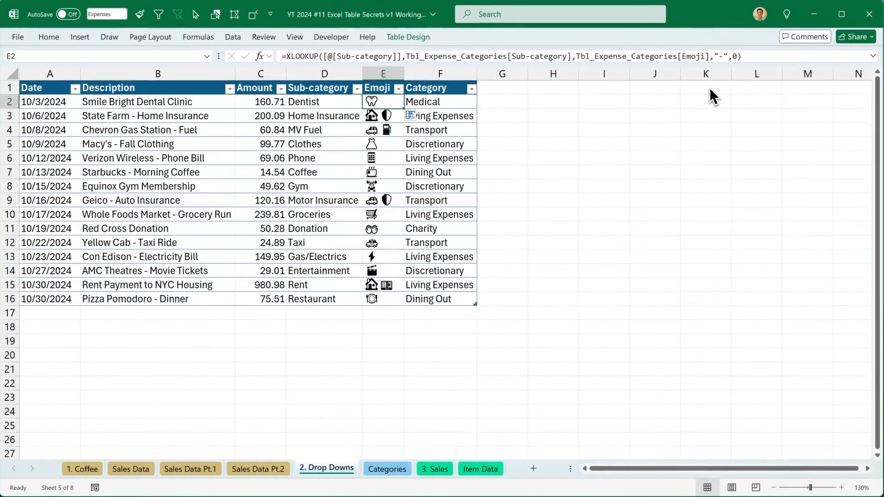
key(ctrl+shift+Down)
key(ctrl+d)
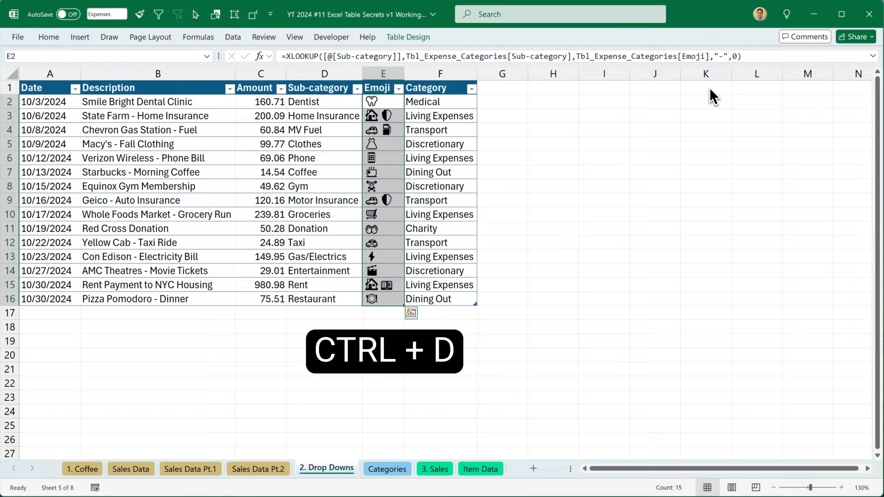
Start an XLOOKUP in F2 that looks up [@[Sub-category]] in Tbl_Expense_Categories[Sub-category] on the Categories sheet.
click(452, 106)
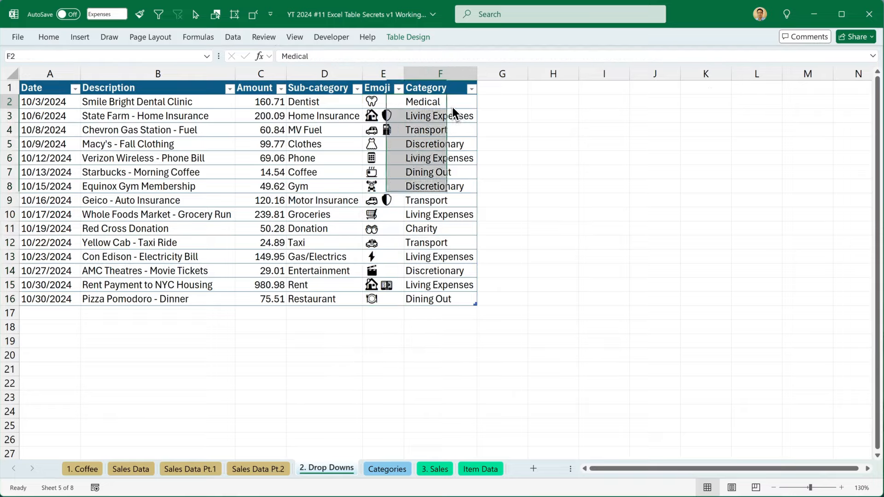
text(=)
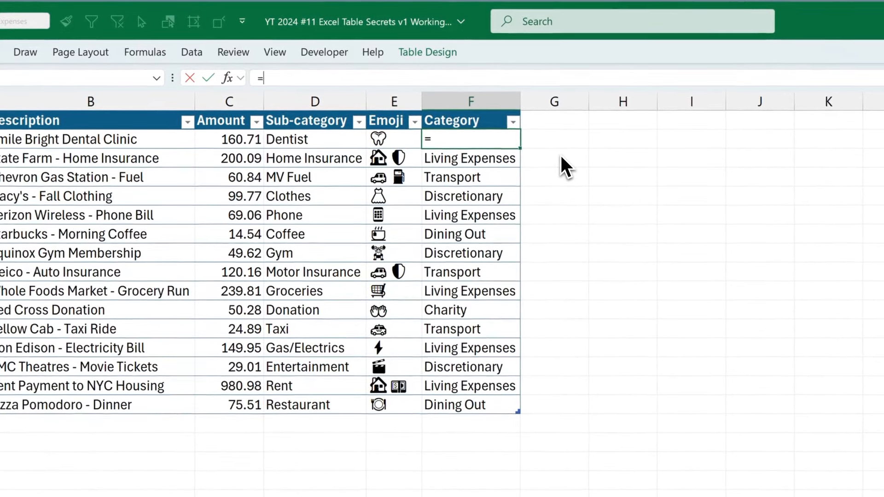
text(xlookup()
click(330, 143)
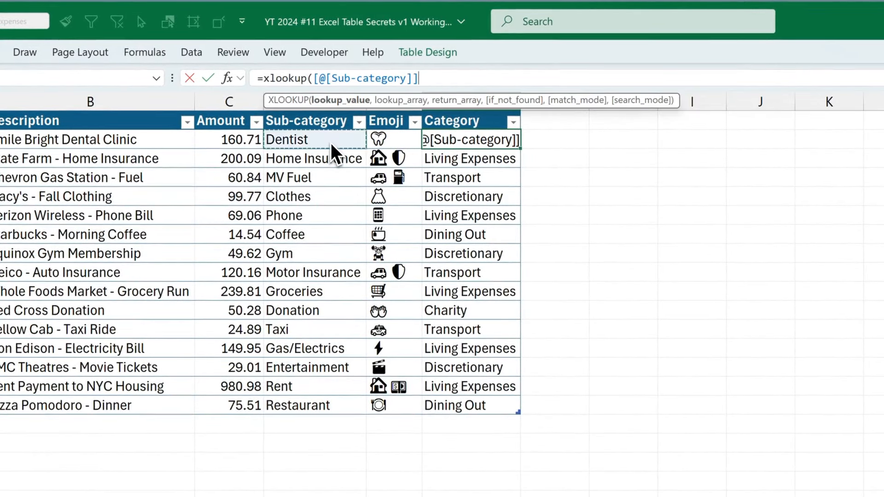
text(,)
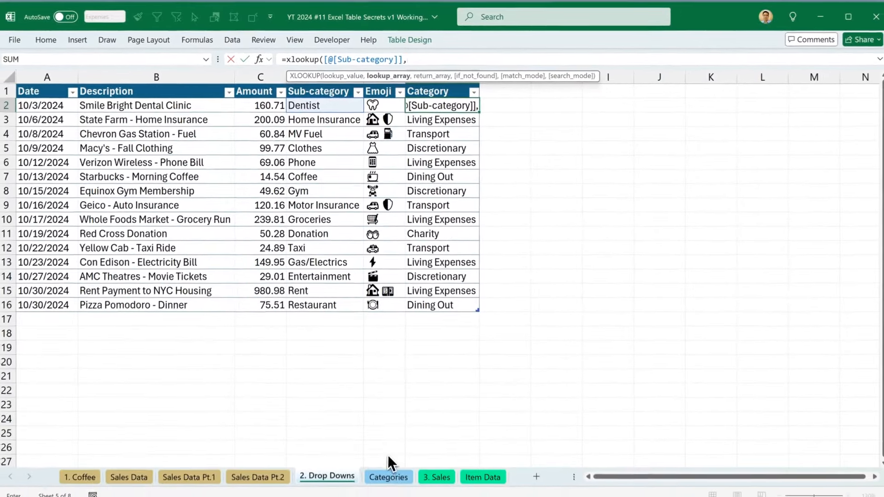
click(387, 466)
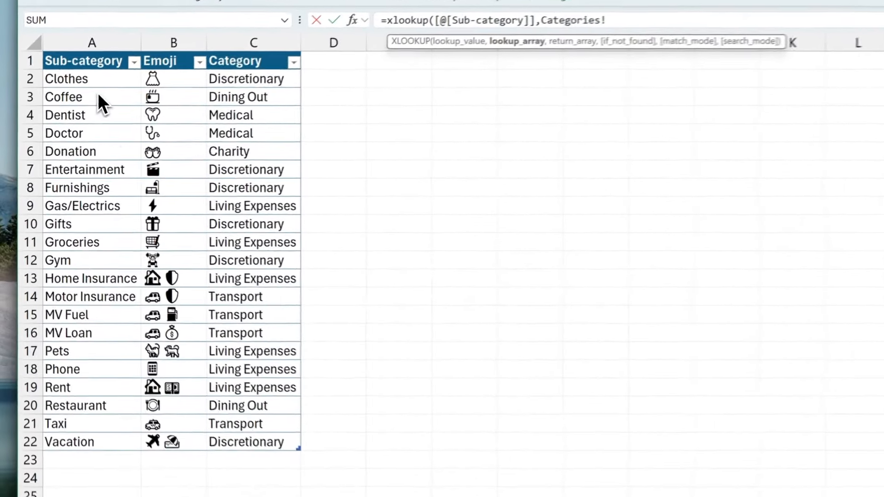
drag(70, 109, 67, 244)
drag(107, 271, 110, 454)
text(,)
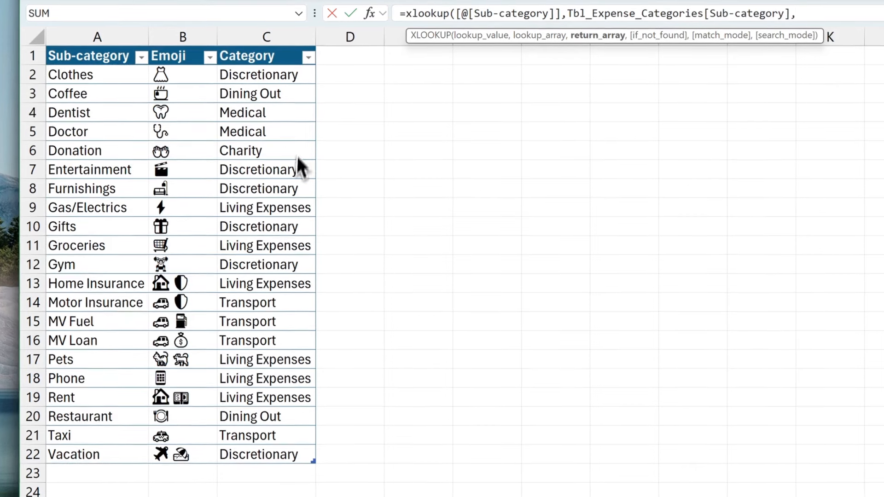
Complete F2's XLOOKUP with return array Tbl_Expense_Categories[Category], "-" if not found and exact match 0, and fill it down the Category column.
click(293, 82)
drag(289, 84, 281, 464)
text(,)
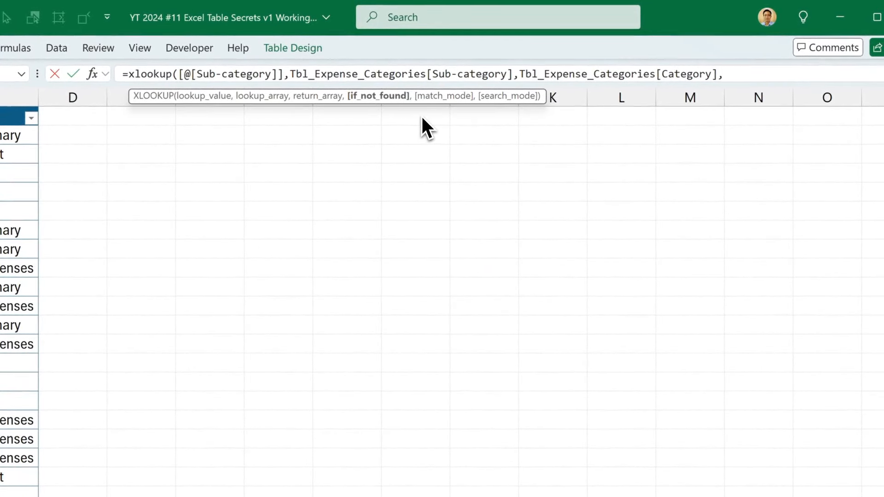
text("-",)
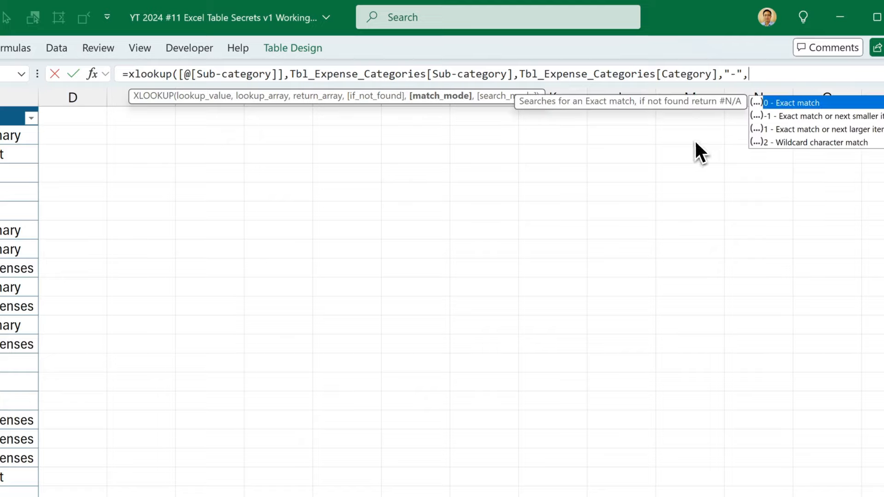
text(0))
key(ctrl+Return)
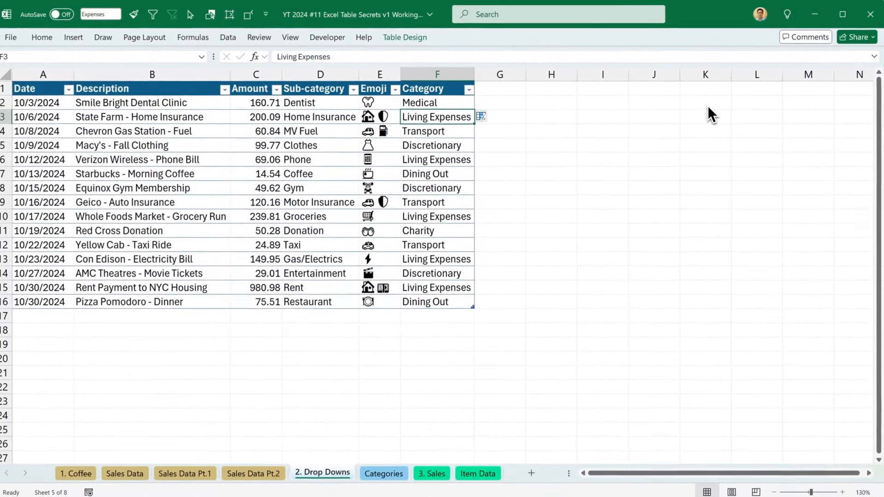
key(Up)
key(ctrl+shift+Down)
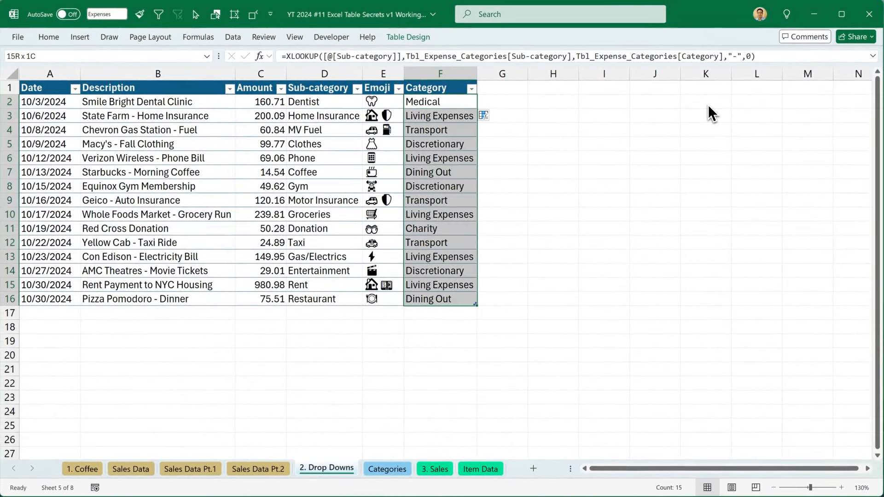
key(ctrl+d)
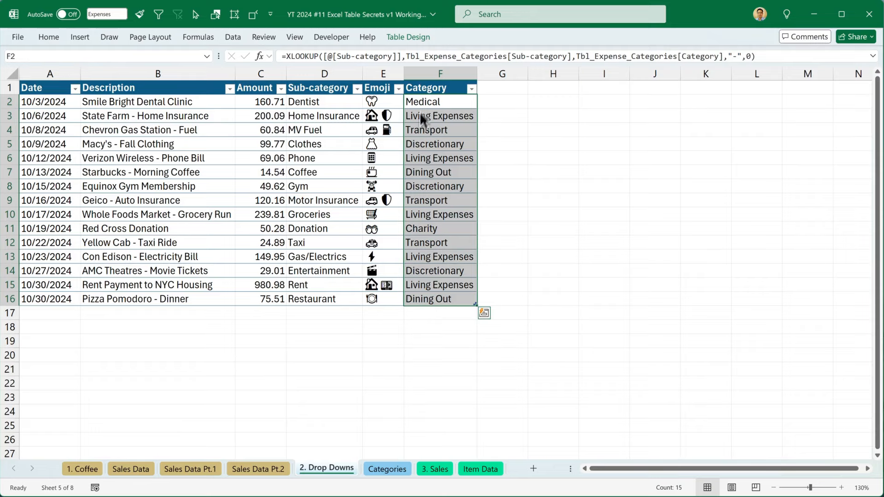
Add a new expense row below row 16 with date 10/30, description Petco-Dog Food and Toys, and amount 76.07.
click(416, 303)
key(Tab)
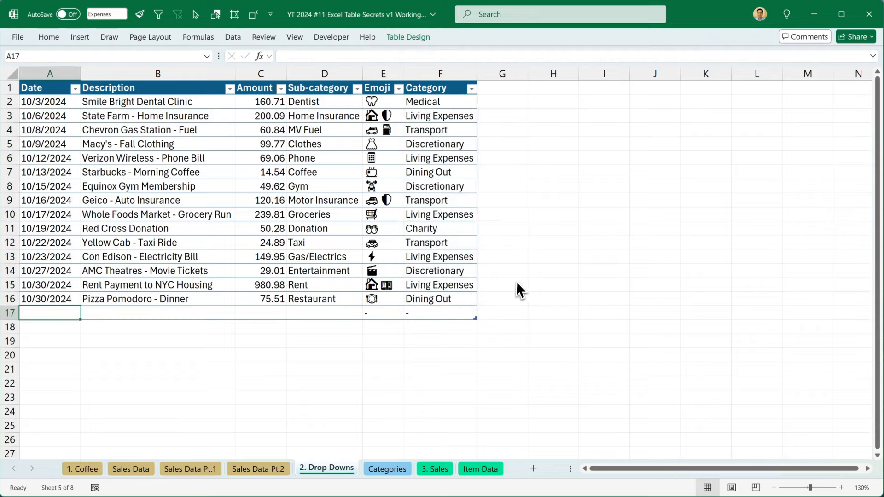
text(10/30)
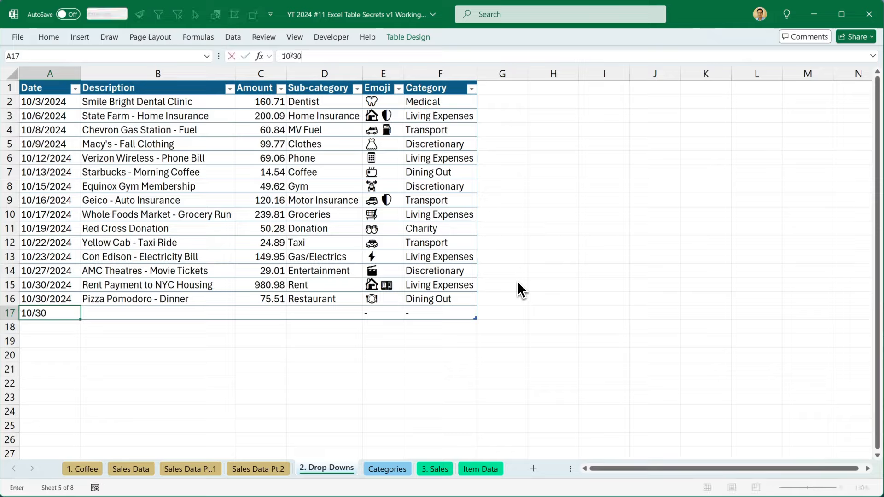
key(Tab)
text(Petco-)
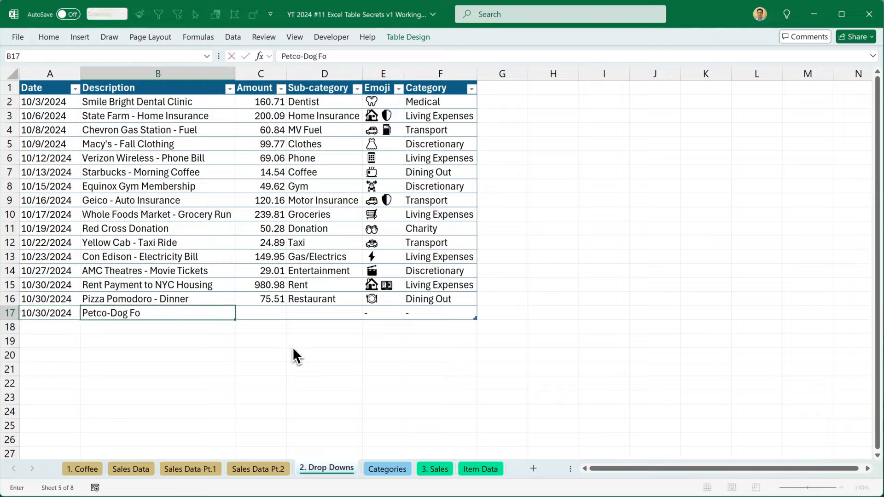
text(Dog Food and Toys)
key(Tab)
text(76.07)
key(Tab)
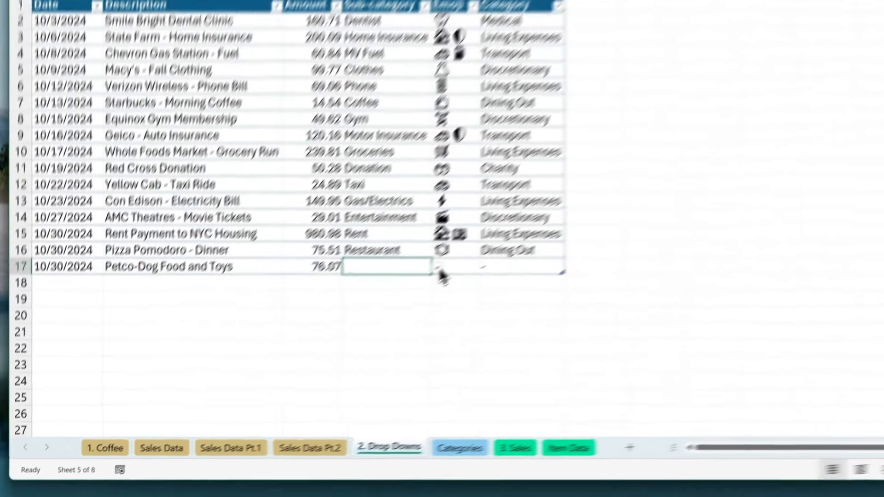
Choose Pets from the Sub-category drop-down list in D17 for the Petco expense.
click(368, 314)
drag(368, 340, 368, 356)
drag(515, 267, 516, 302)
click(451, 309)
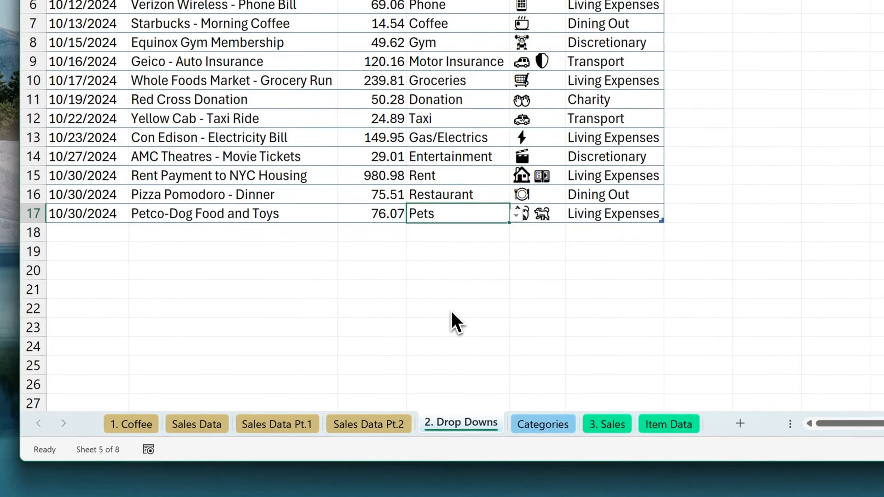
click(542, 238)
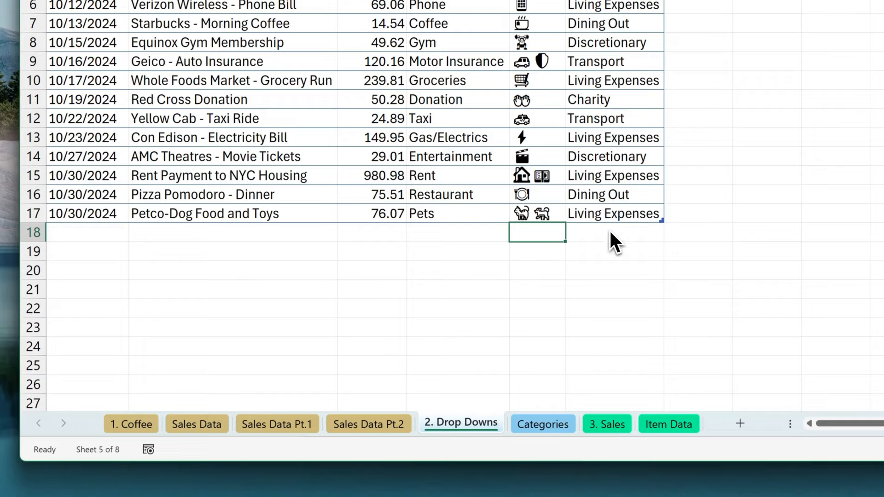
Select the first empty cell below the Sub-category column on the Categories sheet.
click(543, 424)
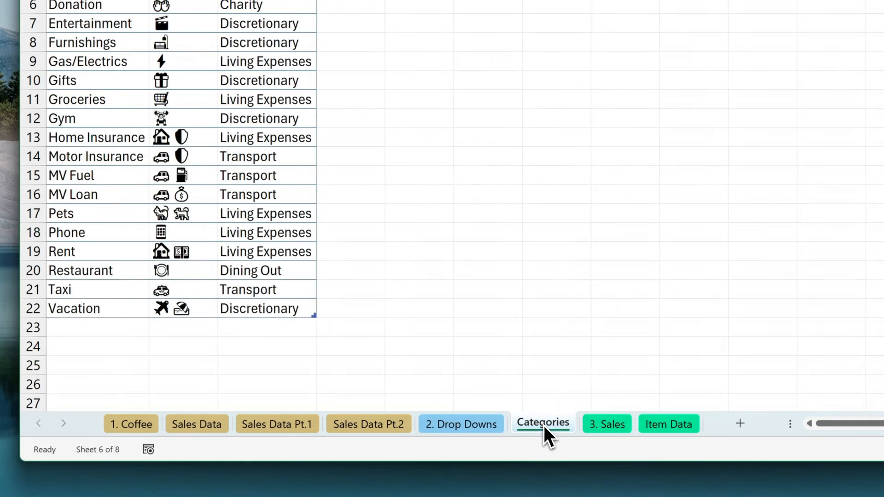
click(113, 334)
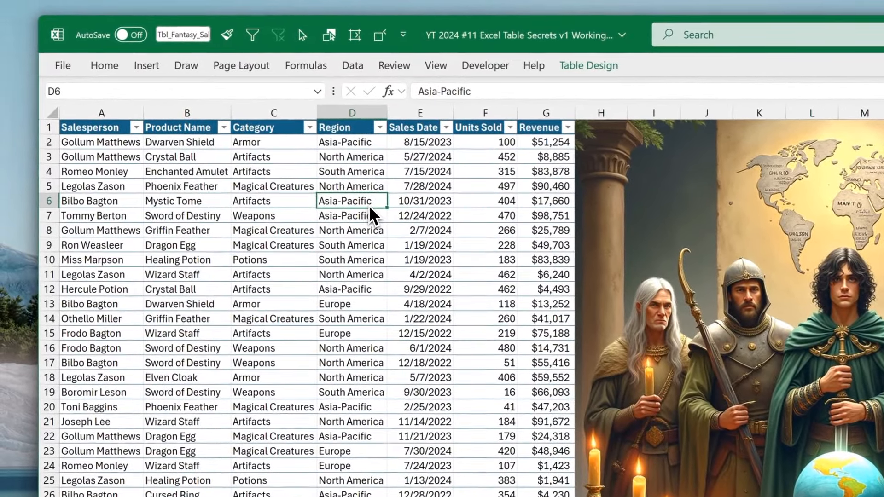
Filter the table on the 3. Sales sheet to the Asia-Pacific region, using the selected Region cell's value.
right_click(369, 206)
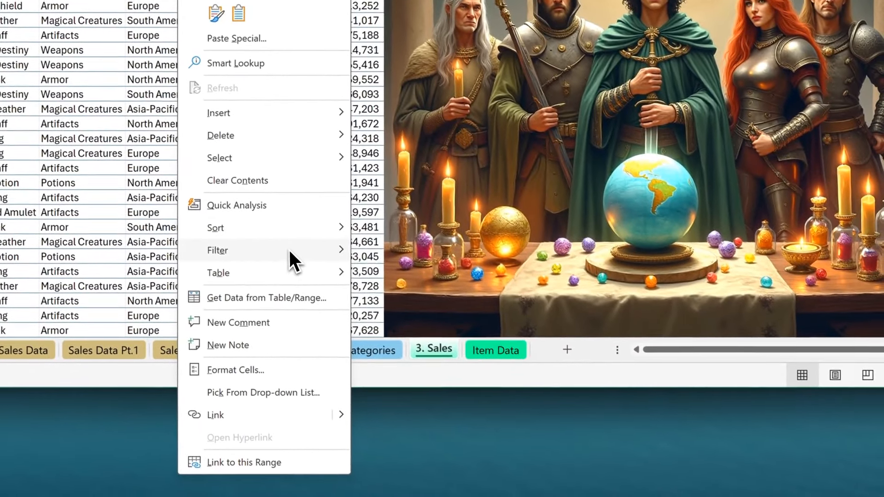
mouse_move(287, 247)
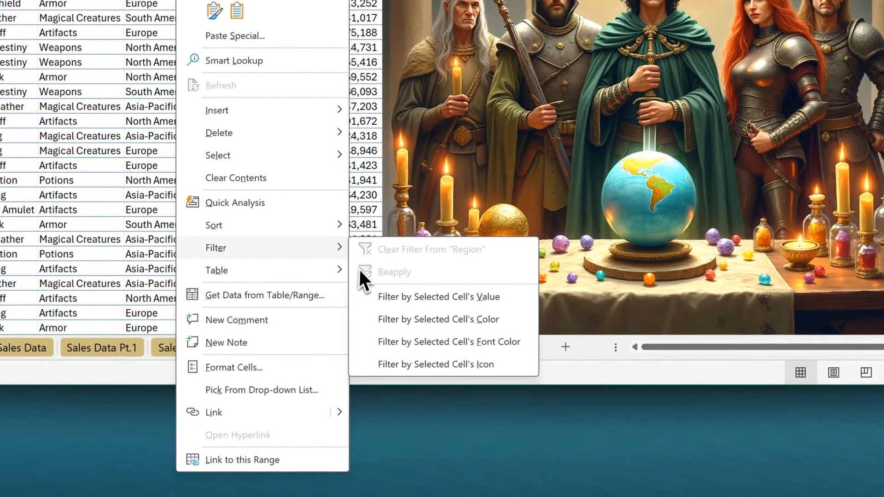
click(512, 300)
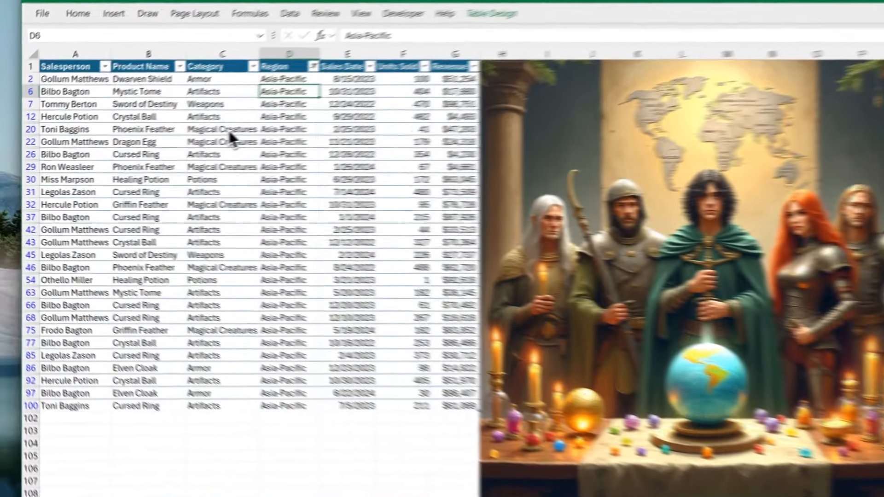
Filter the Asia-Pacific sales rows further to the Magical Creatures category, using the value of the Category cell in row 20.
right_click(179, 138)
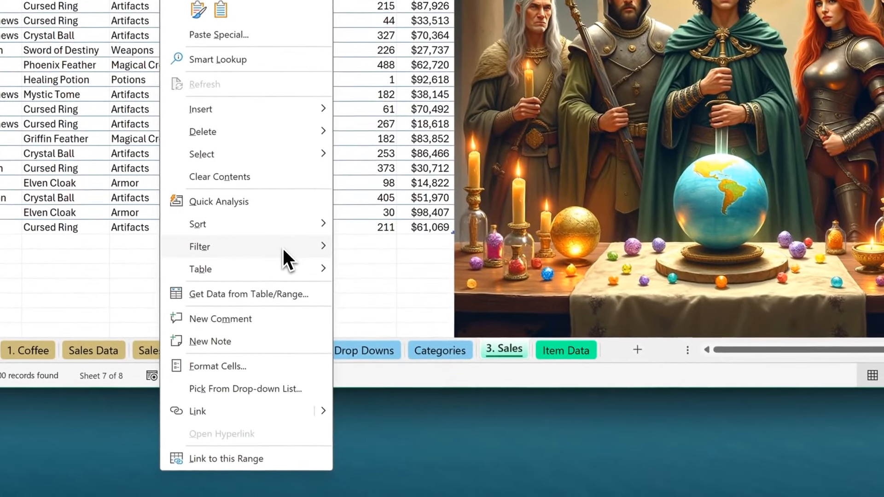
mouse_move(282, 246)
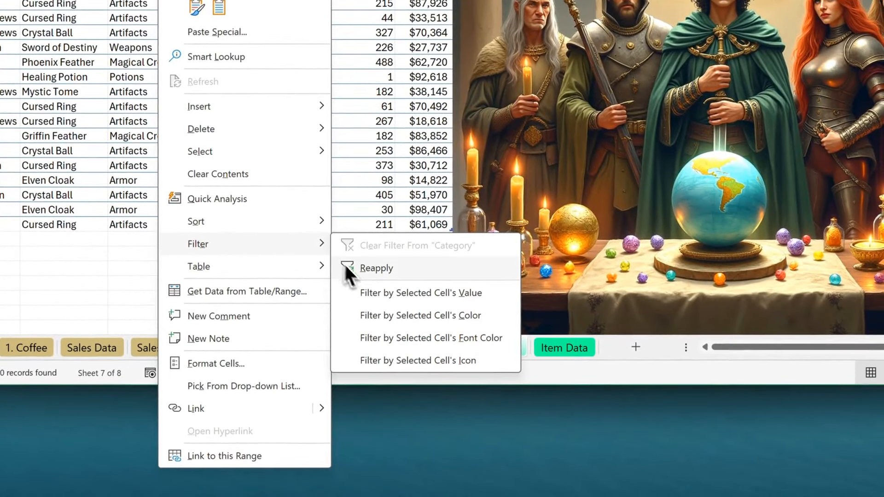
click(352, 295)
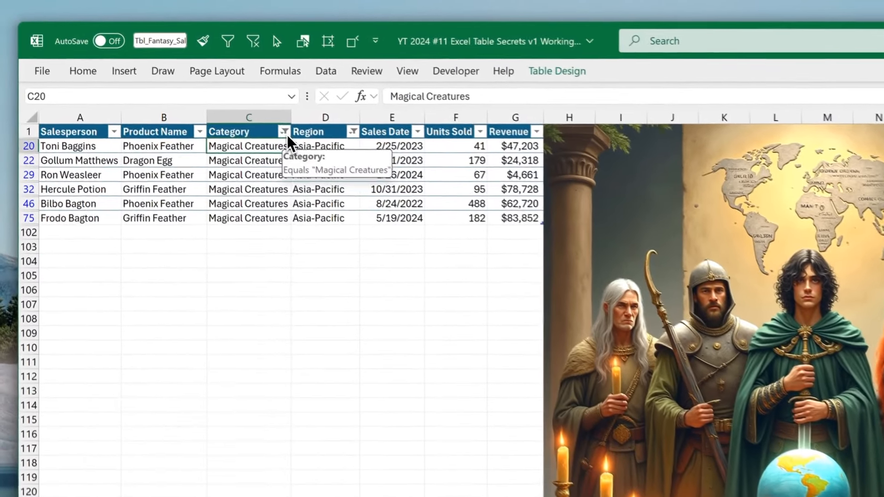
Clear the filters from the Category and Region columns and return to cell A1.
click(201, 83)
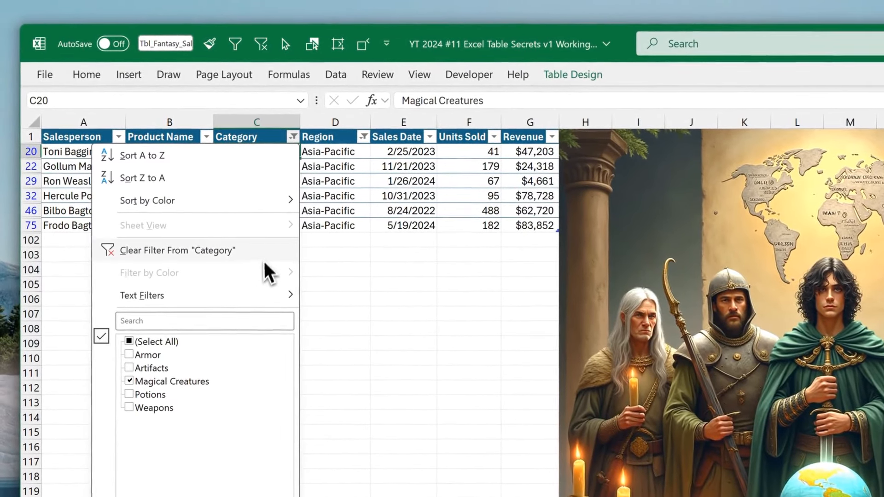
click(225, 252)
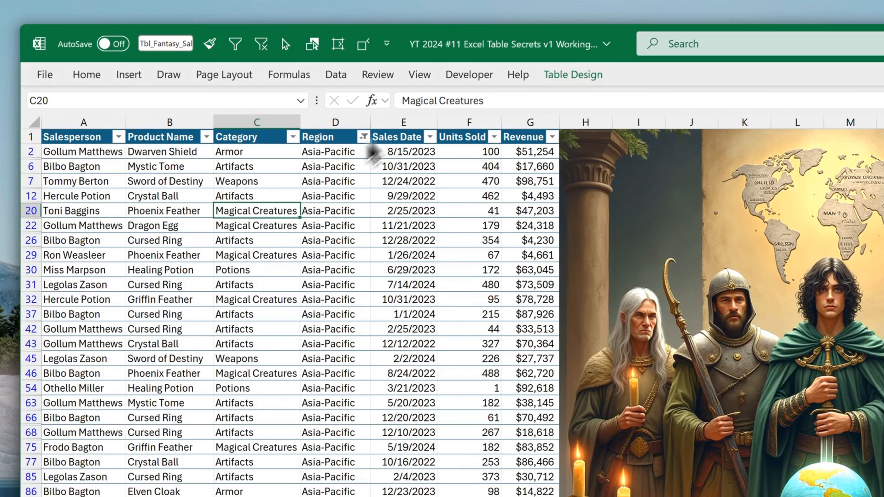
click(363, 137)
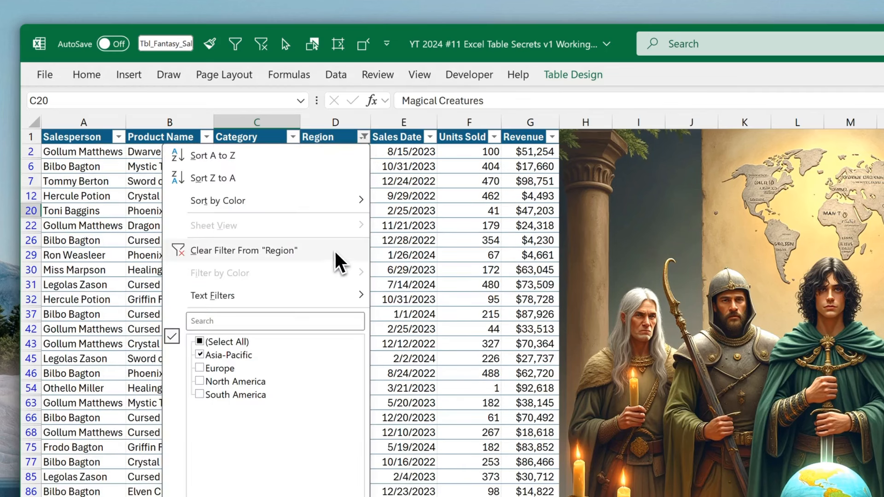
click(300, 254)
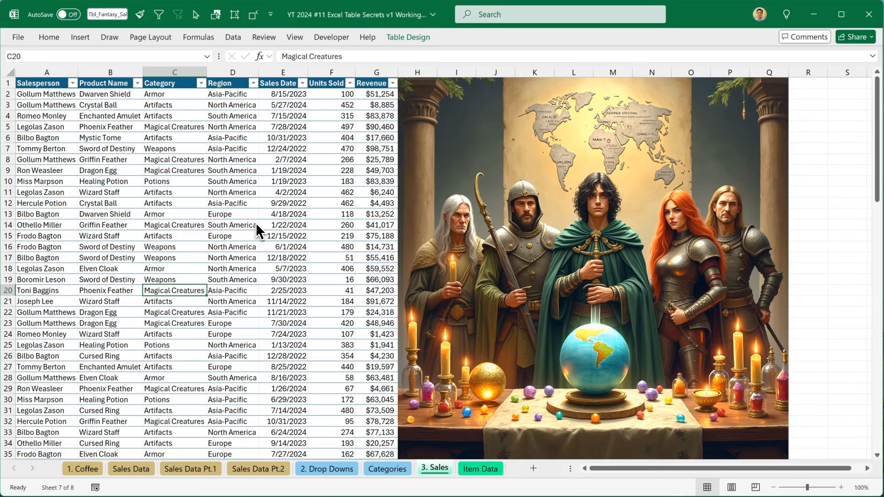
key(ctrl+Home)
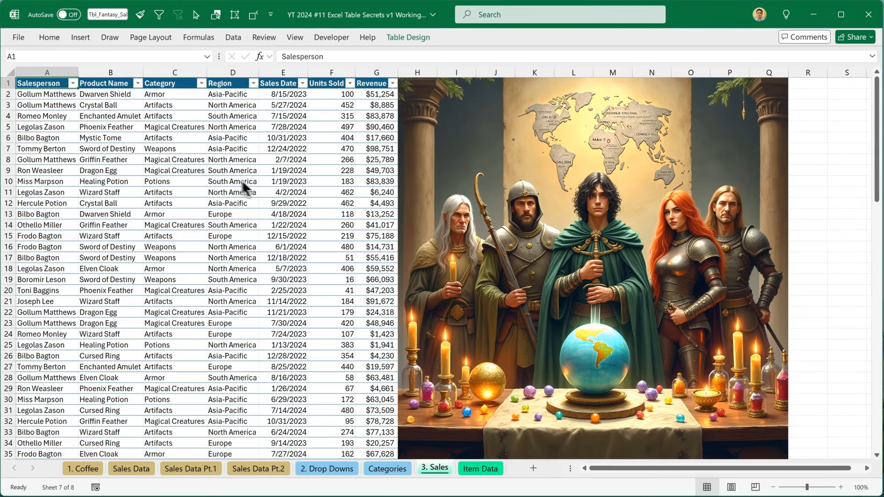
Insert slicers for the sales table's Salesperson, Product Name, Category, and Region fields.
click(188, 183)
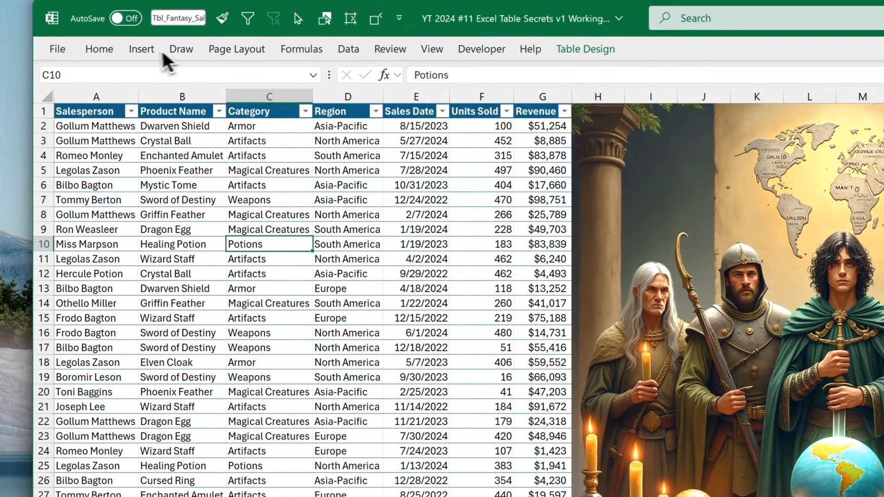
click(142, 49)
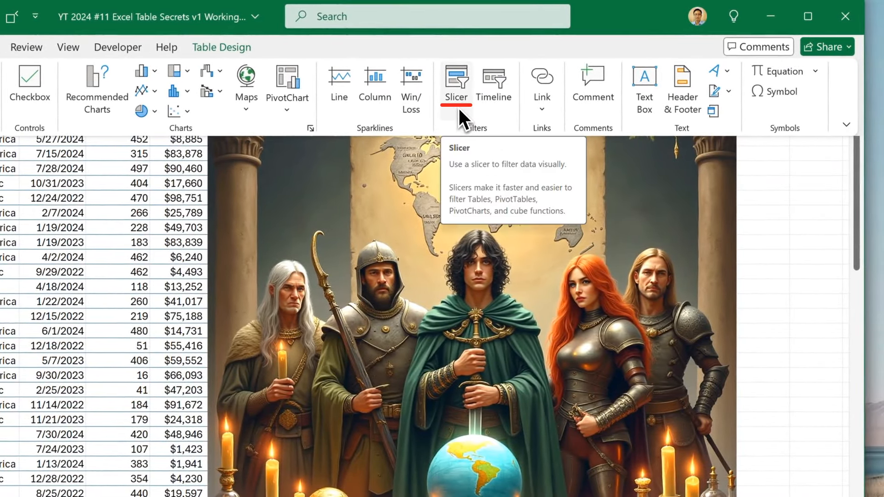
click(459, 109)
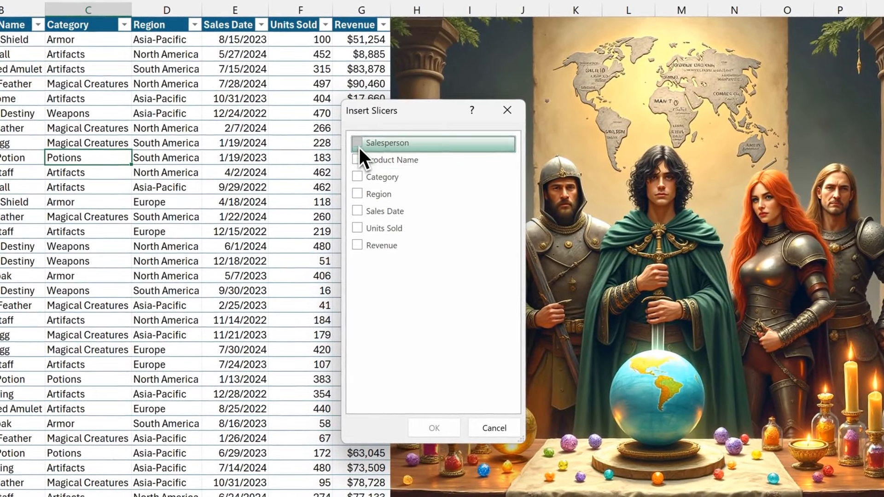
click(344, 149)
click(343, 166)
click(358, 176)
click(358, 194)
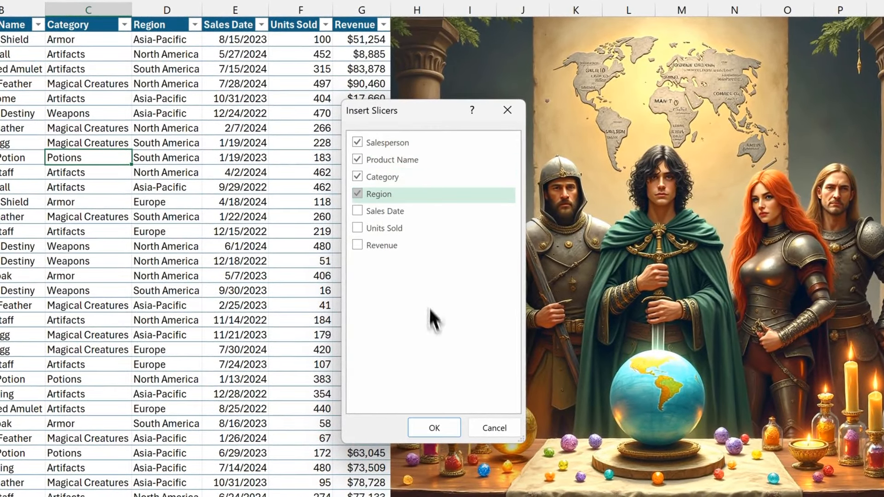
click(442, 429)
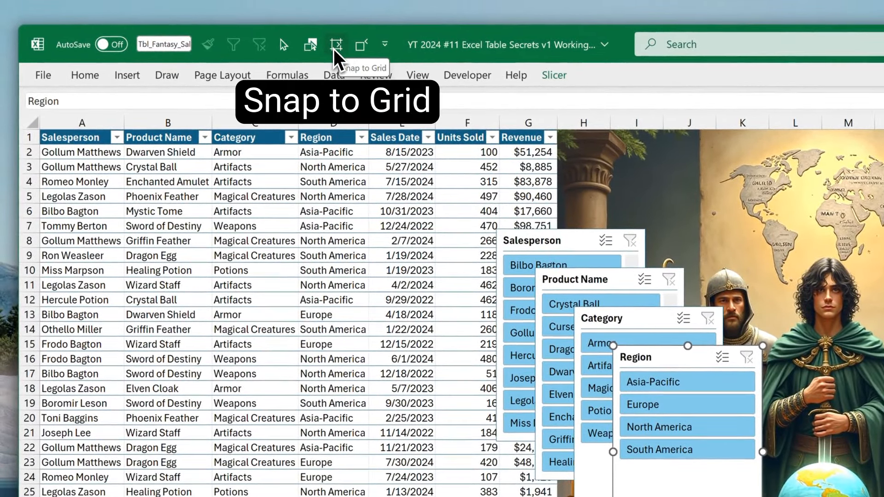
Enable Snap to Grid, place the four slicers in the picture's corners, and shorten the Category slicer to fit its items.
click(333, 47)
key(alt)
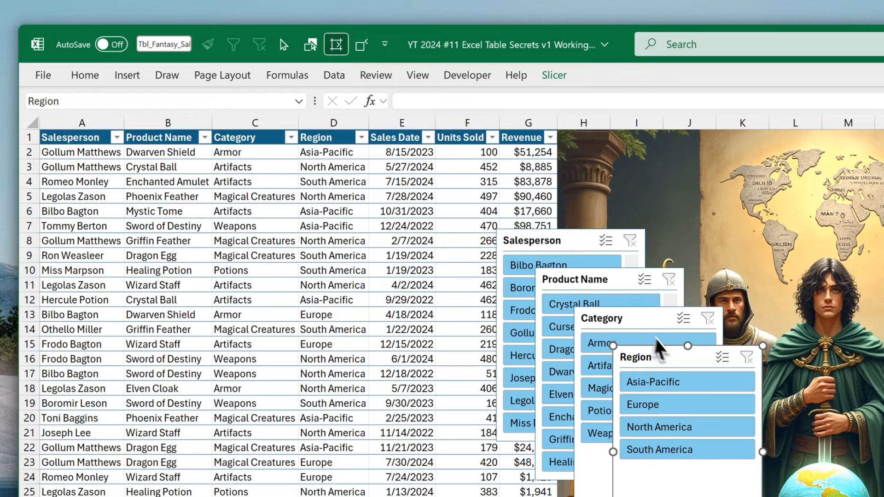
drag(670, 364, 615, 152)
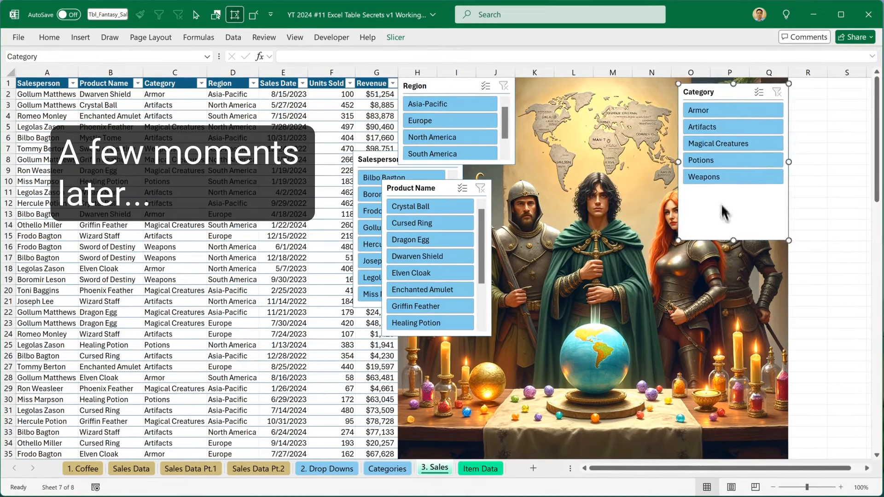
drag(722, 205, 723, 198)
drag(679, 234, 672, 187)
drag(428, 188, 725, 324)
drag(384, 153, 430, 308)
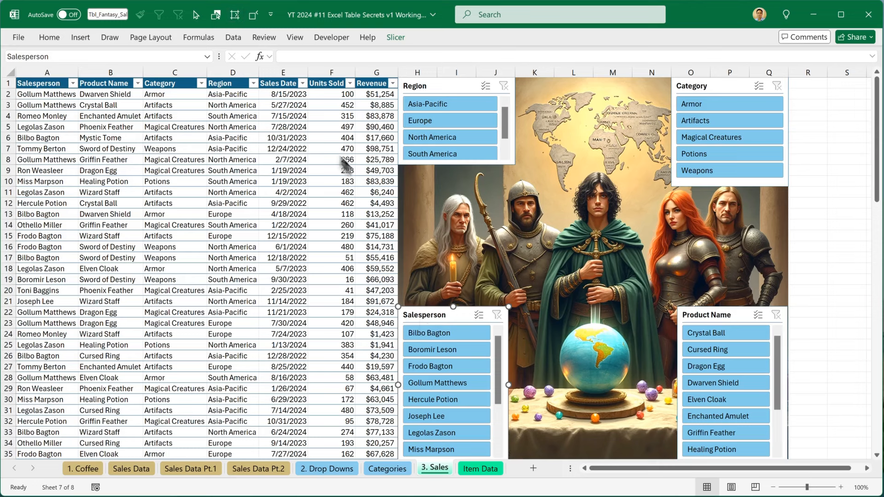
key(Escape)
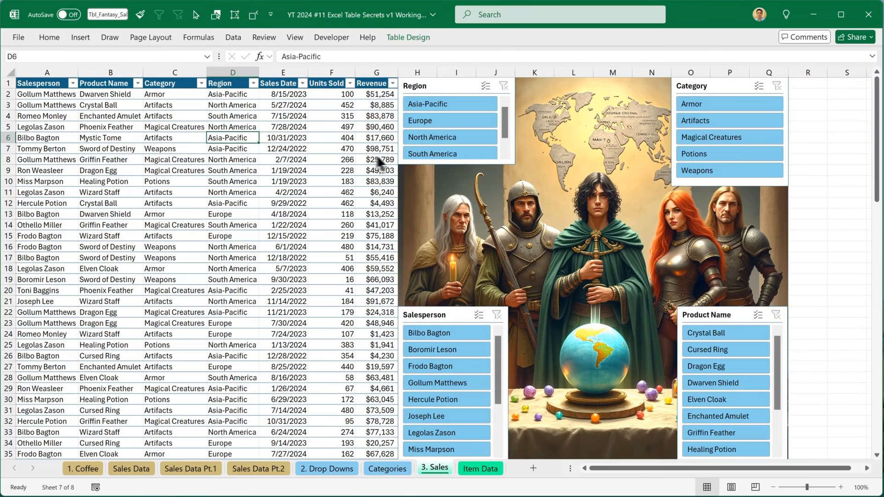
right_click(252, 139)
mouse_move(338, 388)
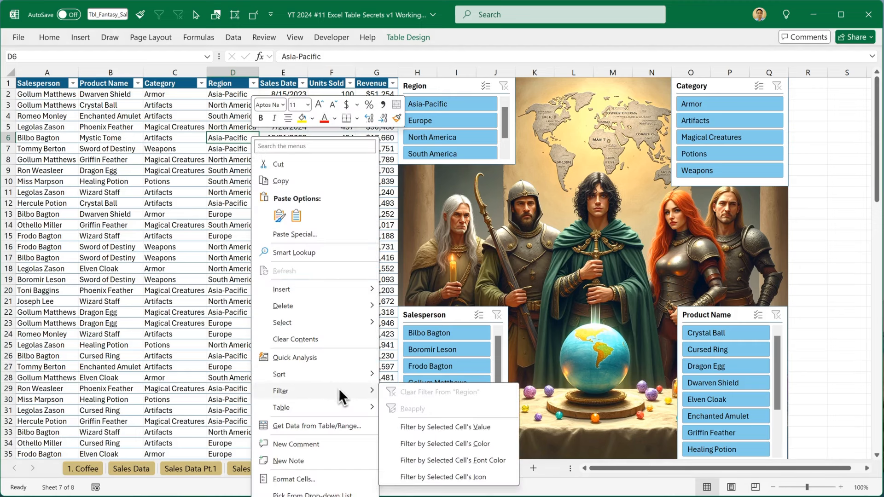
click(509, 114)
Filter the table with the Region slicer by Asia-Pacific, Europe, and North America in turn, and clear that slicer's filter.
click(465, 101)
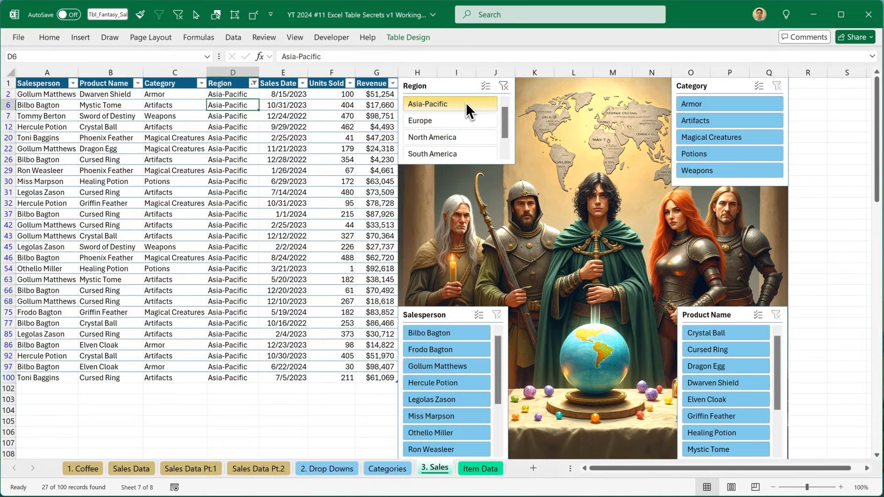
click(445, 122)
click(470, 132)
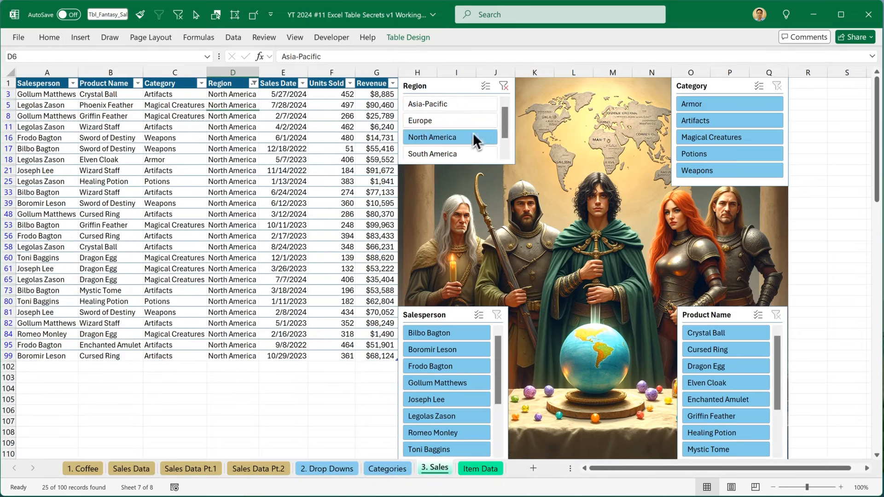
click(505, 87)
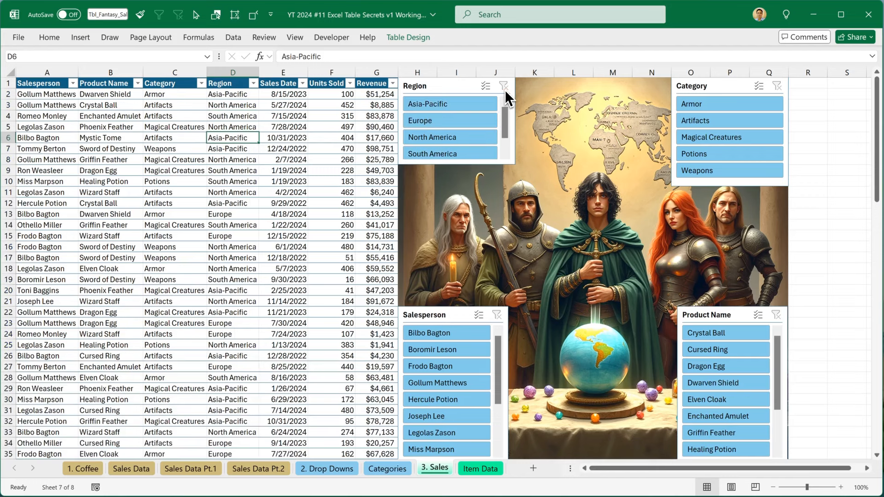
Filter the table to the third salesperson and Magical Creatures with the slicers, and clear the Salesperson and Category filters.
click(440, 367)
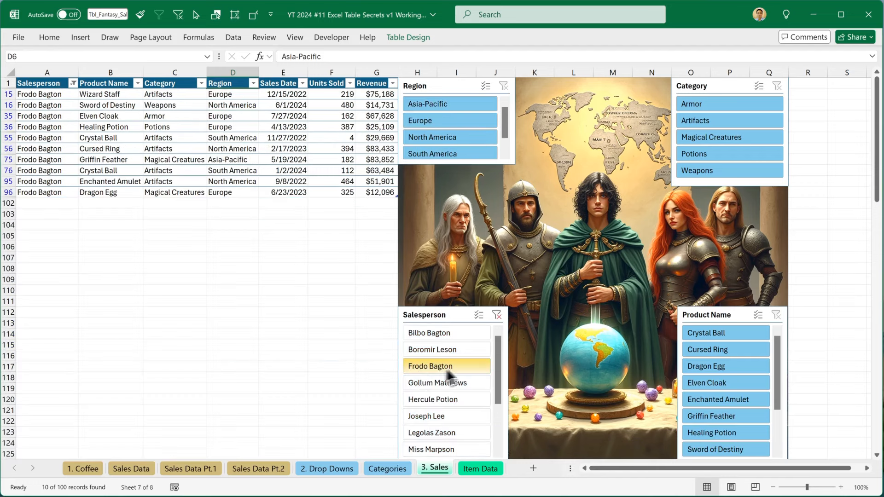
click(728, 139)
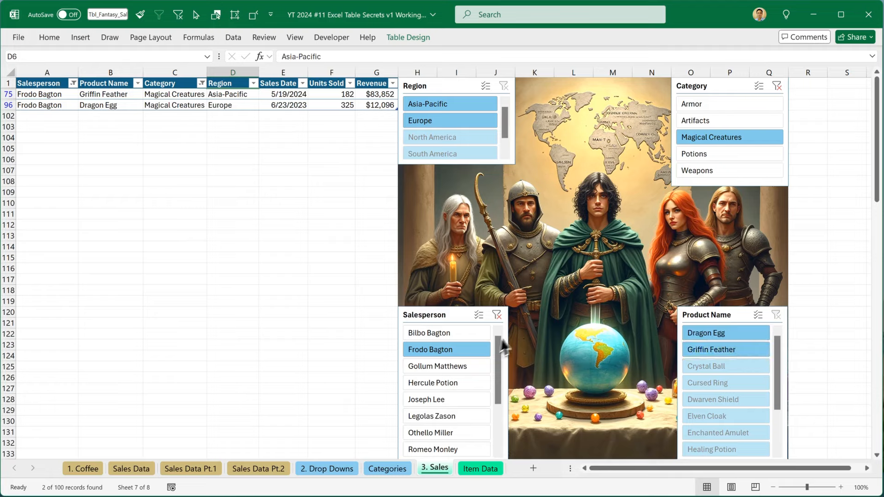
click(497, 315)
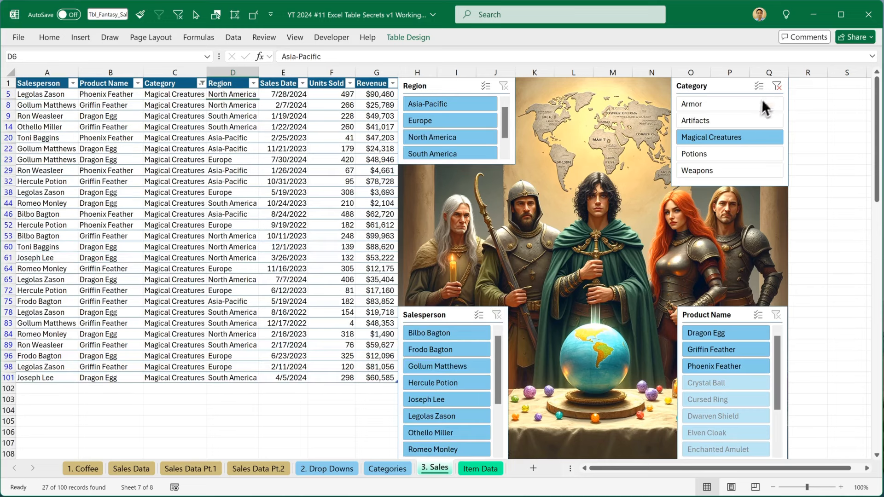
click(776, 86)
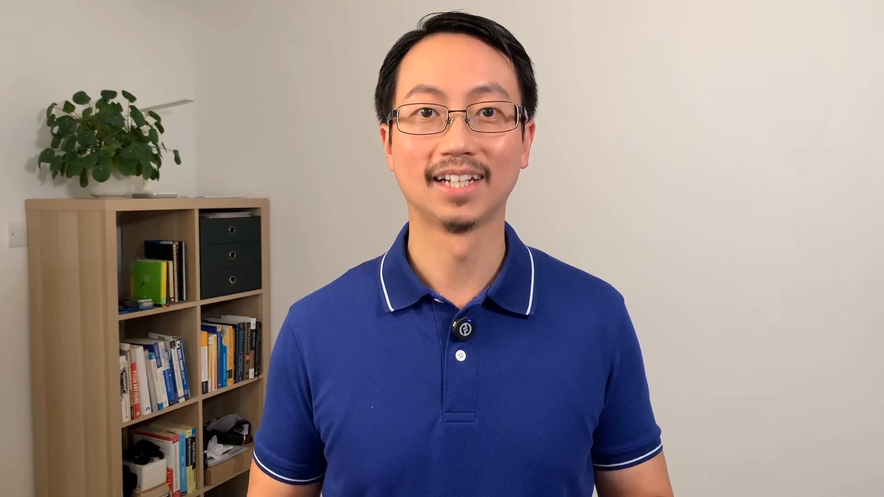